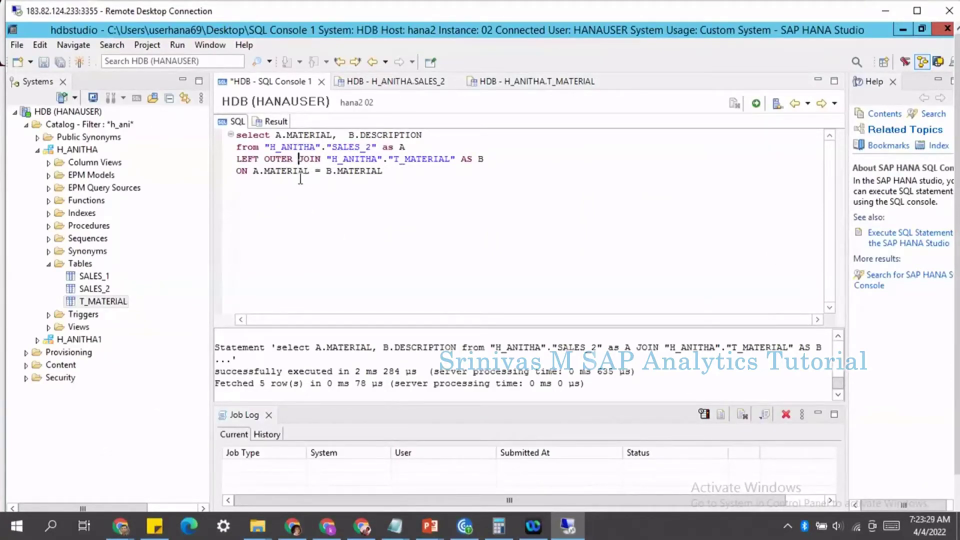
Run the left outer join query and compare its M3 result row with the T_MATERIAL table data.
click(757, 104)
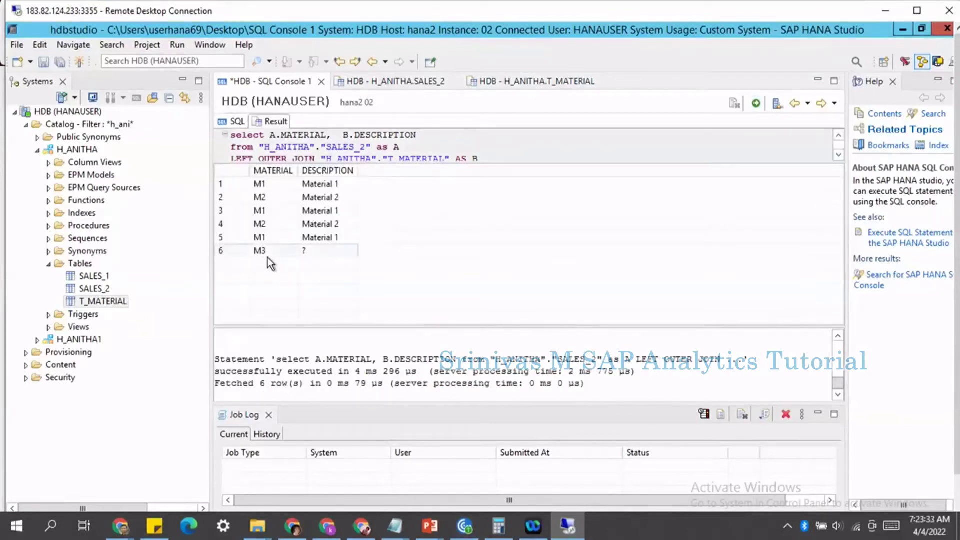
click(269, 251)
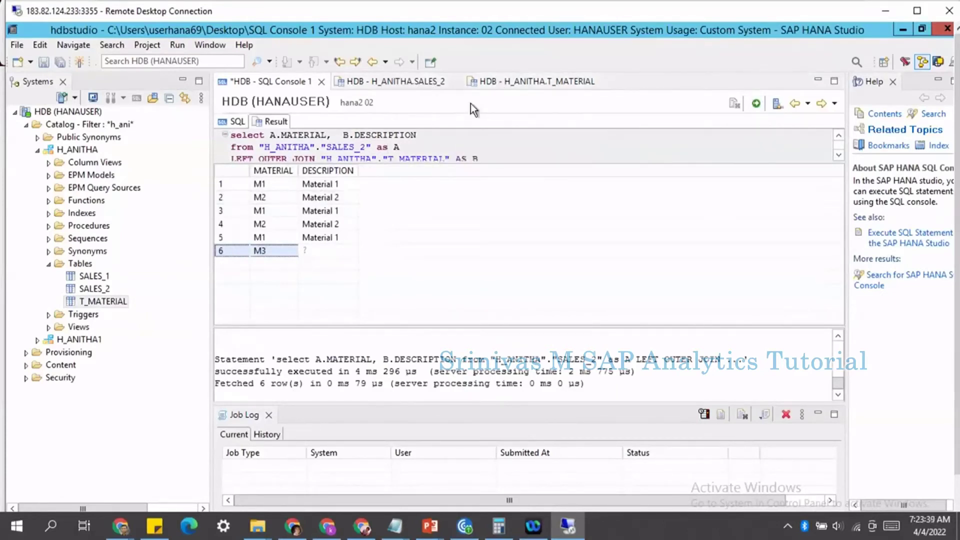
click(531, 81)
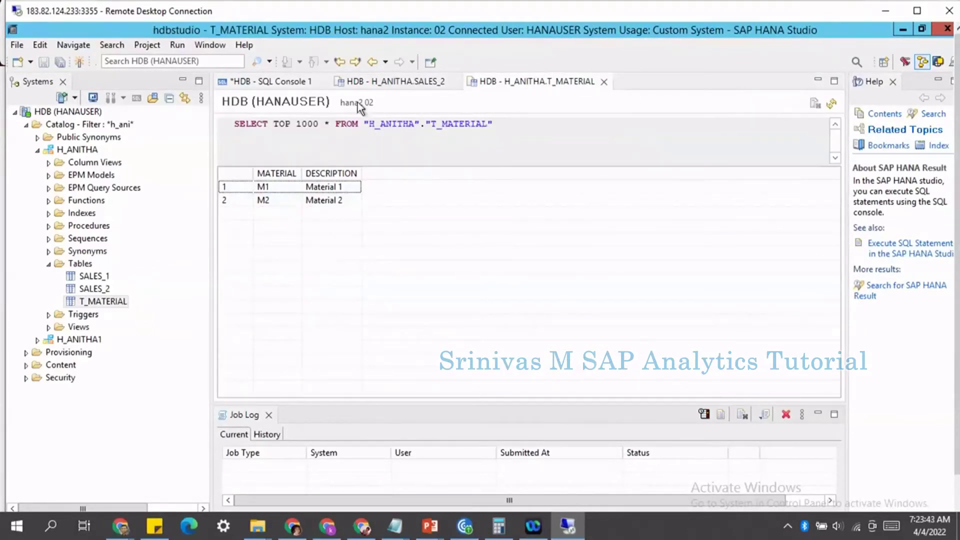
click(300, 81)
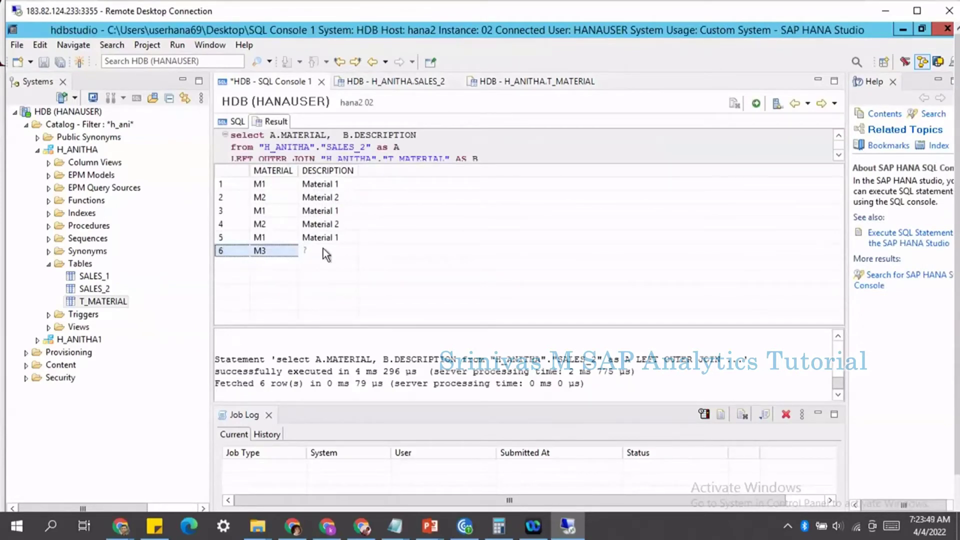
click(234, 121)
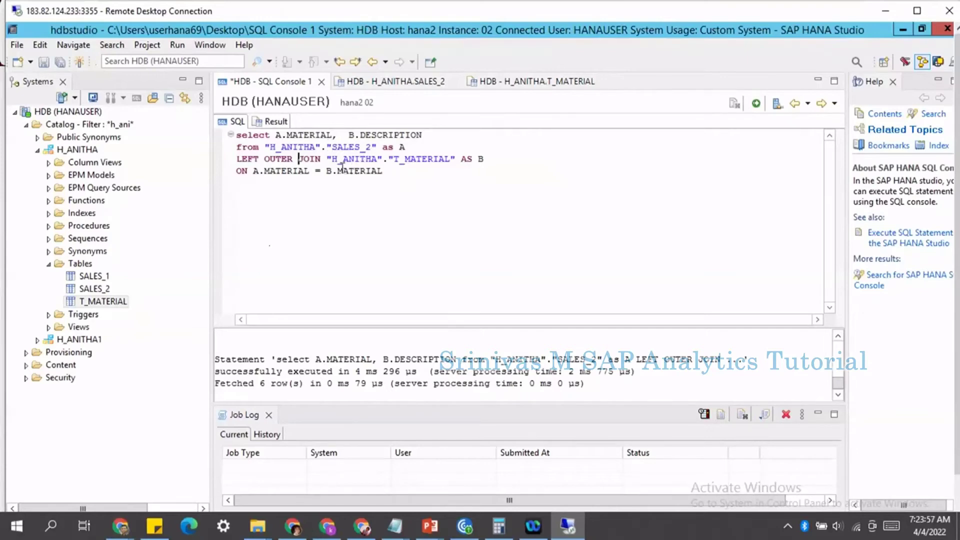
drag(238, 141, 363, 222)
click(360, 171)
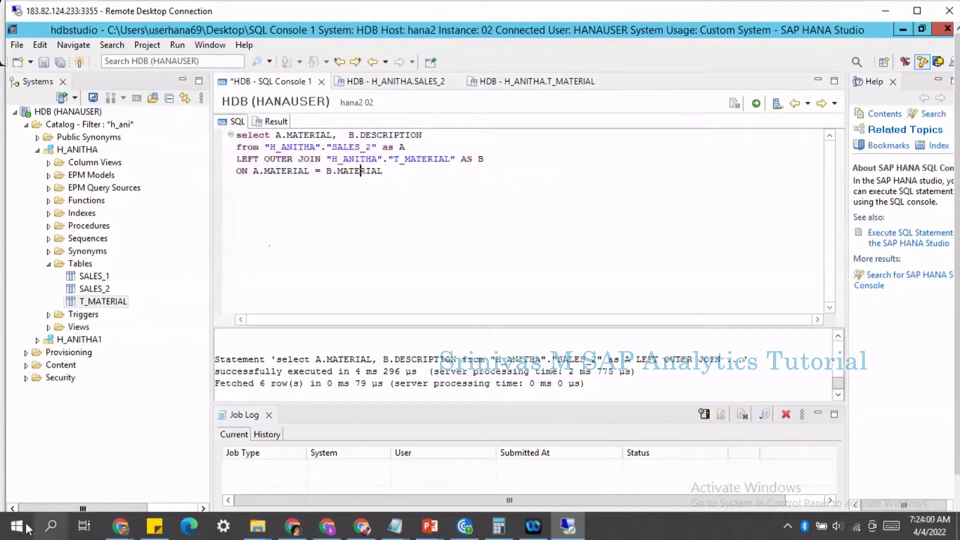
Switch to Excel, dismiss the activation wizard, and create a blank workbook.
click(17, 525)
click(504, 200)
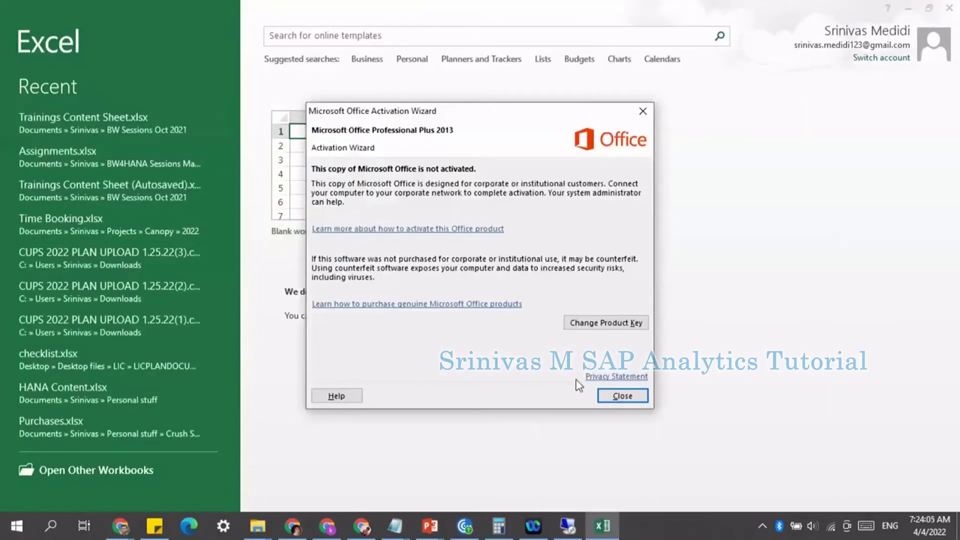
click(623, 397)
click(336, 170)
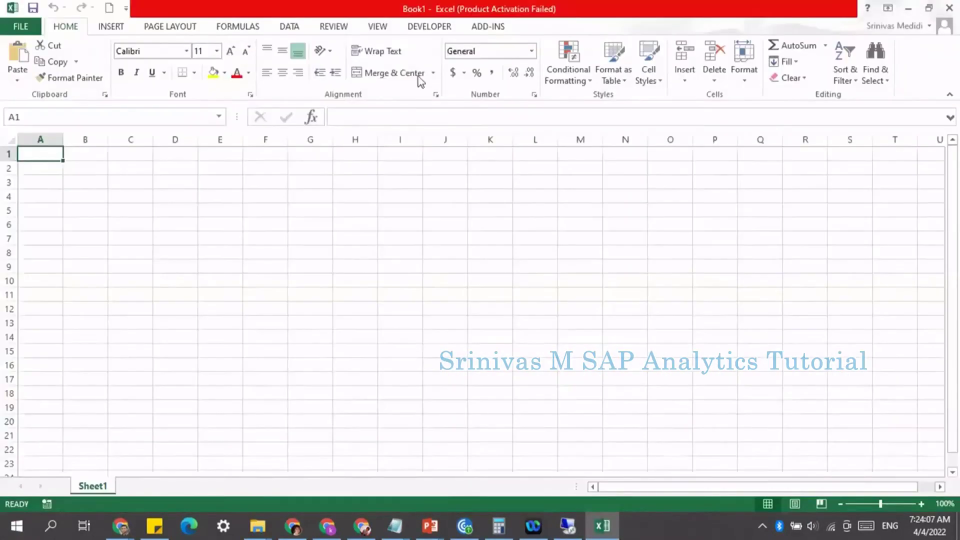
double_click(619, 14)
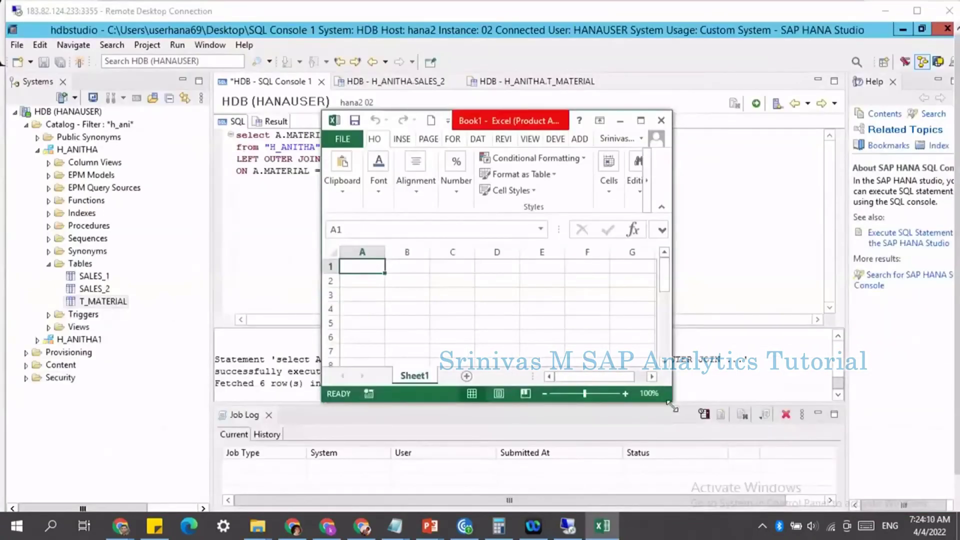
drag(674, 407, 842, 486)
Maximize the workbook window and enter the headings doc_num, materiaAl and quantity in cells C3 to E3.
click(452, 309)
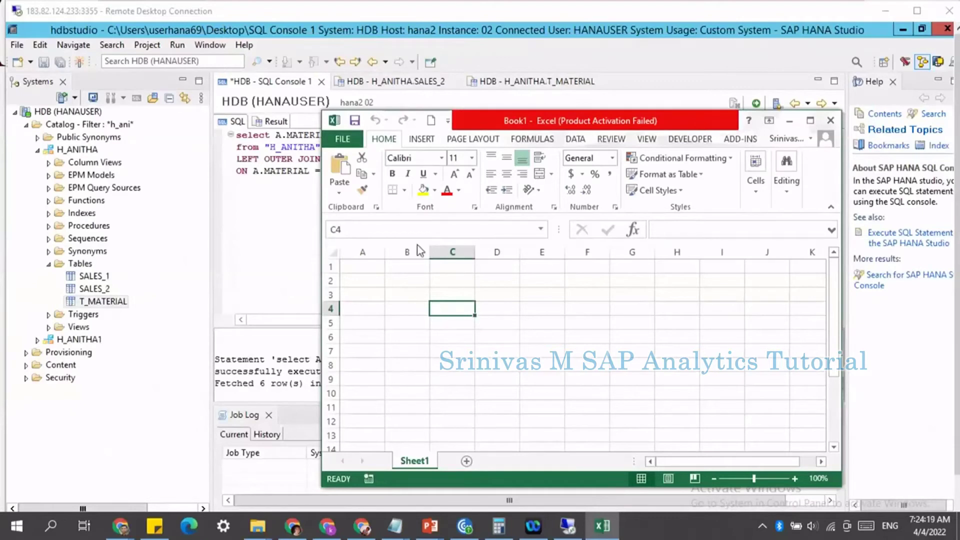
key(Up)
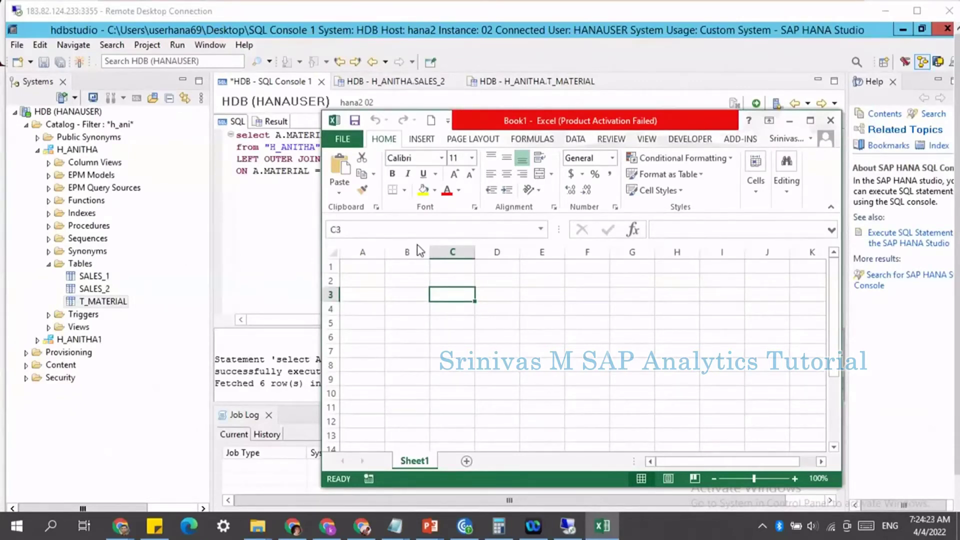
click(812, 120)
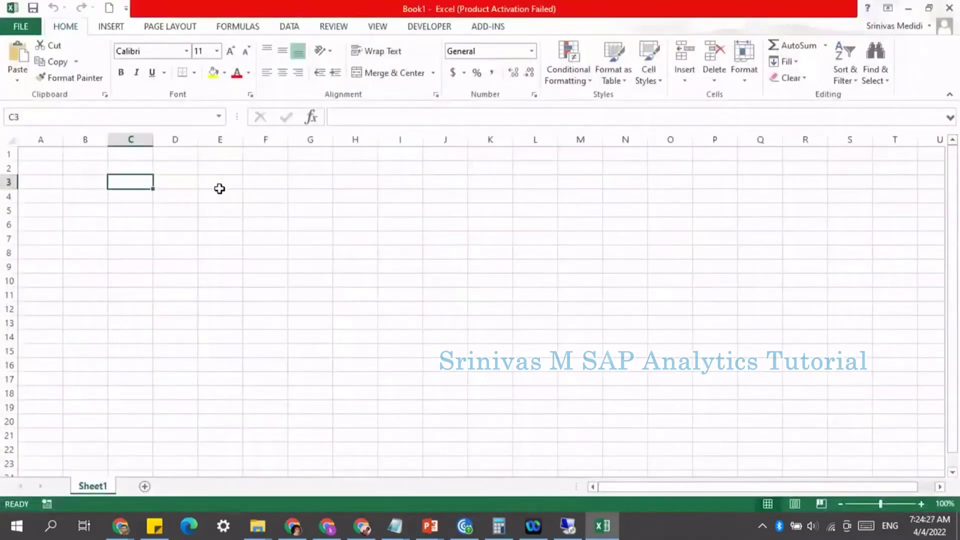
text(doc_num)
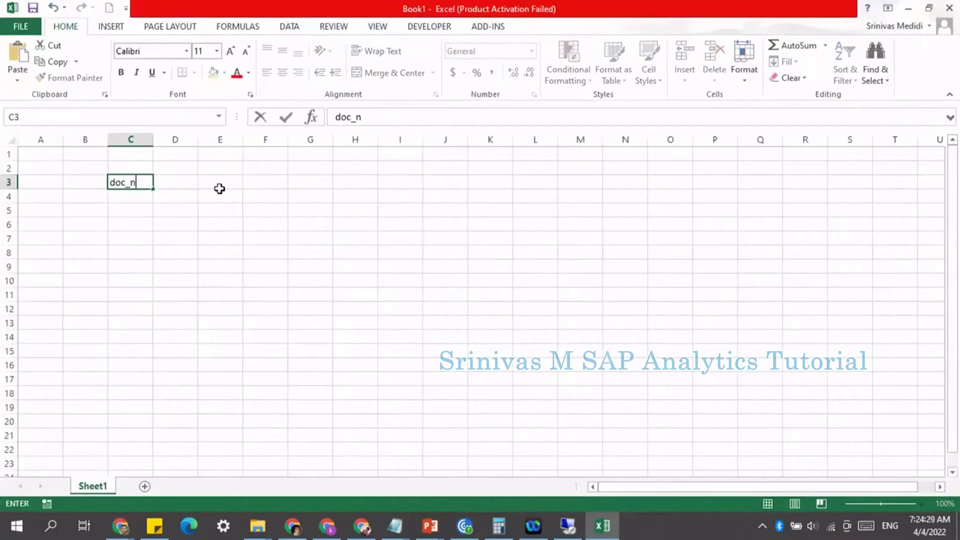
key(Tab)
text(material)
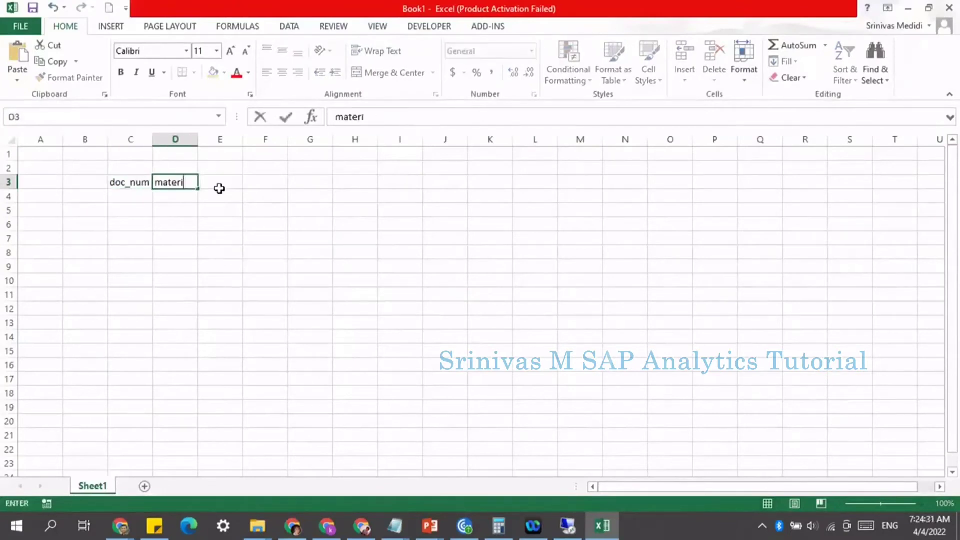
key(BackSpace)
text(Al)
key(Tab)
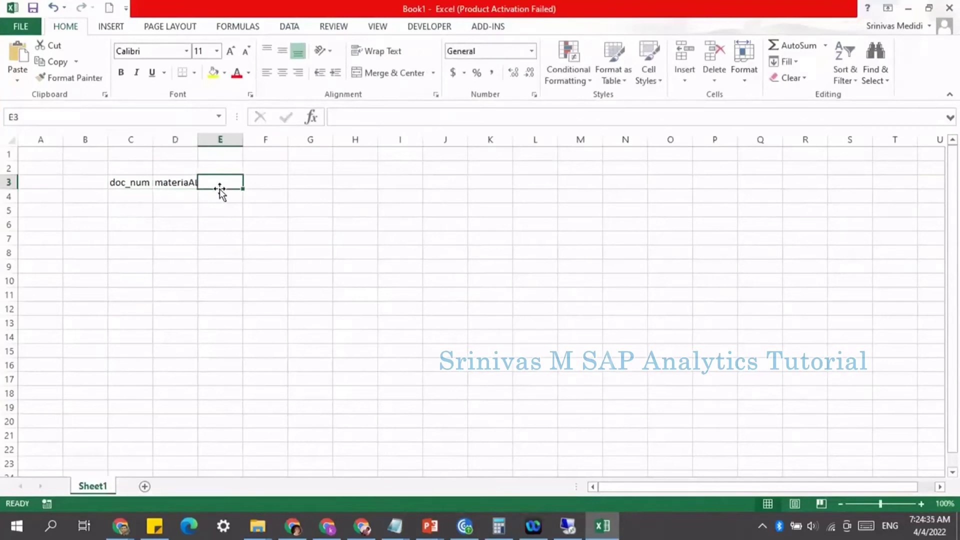
text(quantity)
key(Tab)
Enter the second table's headings, mateiral and description, in cells H3 and I3.
key(Tab)
key(Tab)
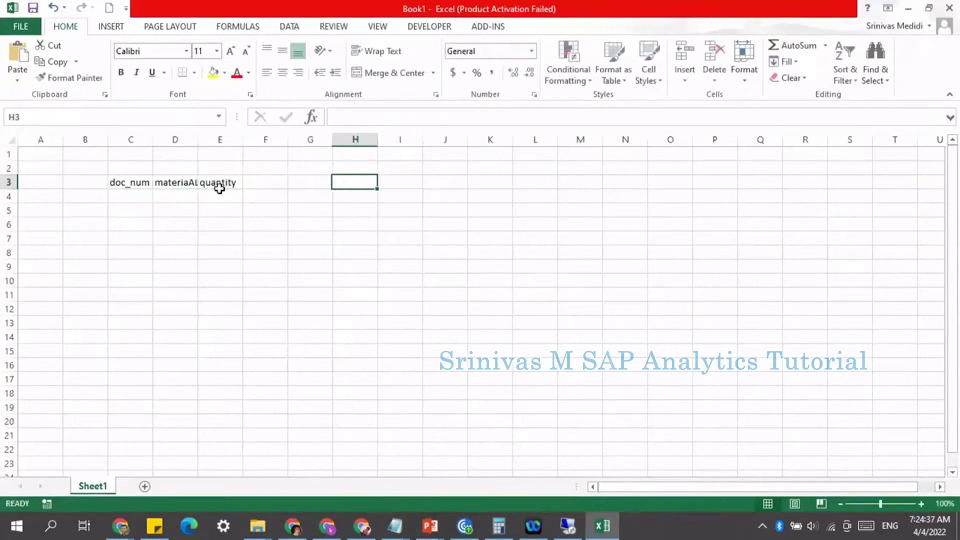
text(mateiral)
key(Tab)
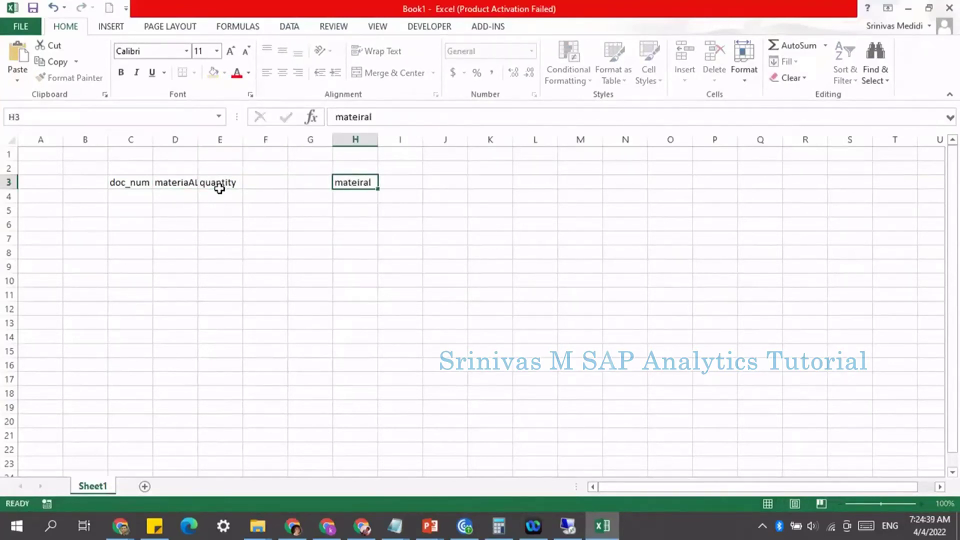
text(description)
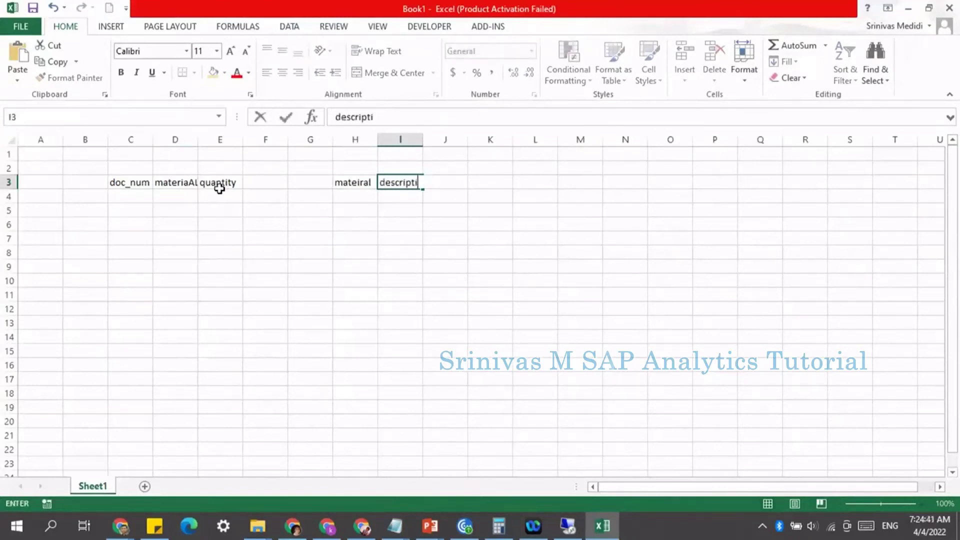
key(Return)
key(Return)
Enter the join result headings doc_number, material, quantity and description in cells D9 to G9.
click(179, 272)
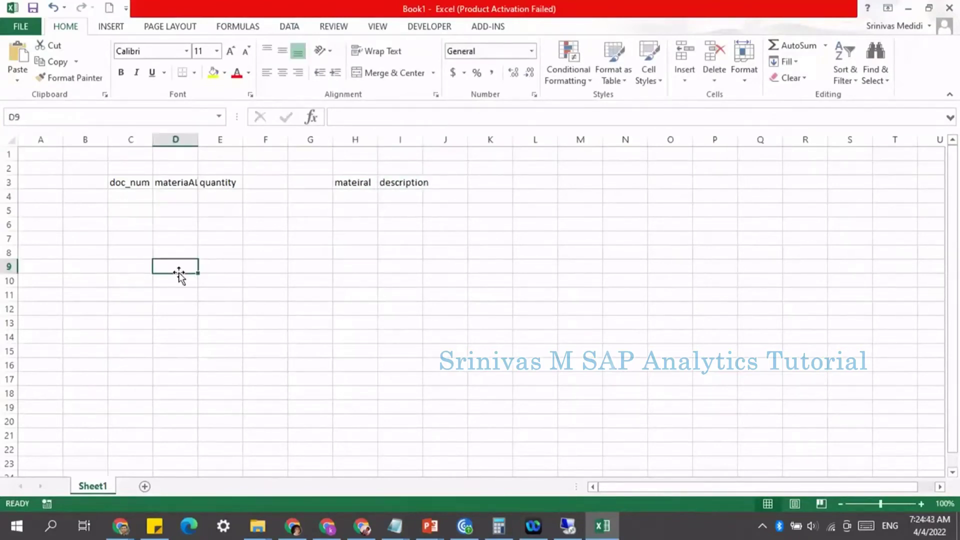
text(doc_number)
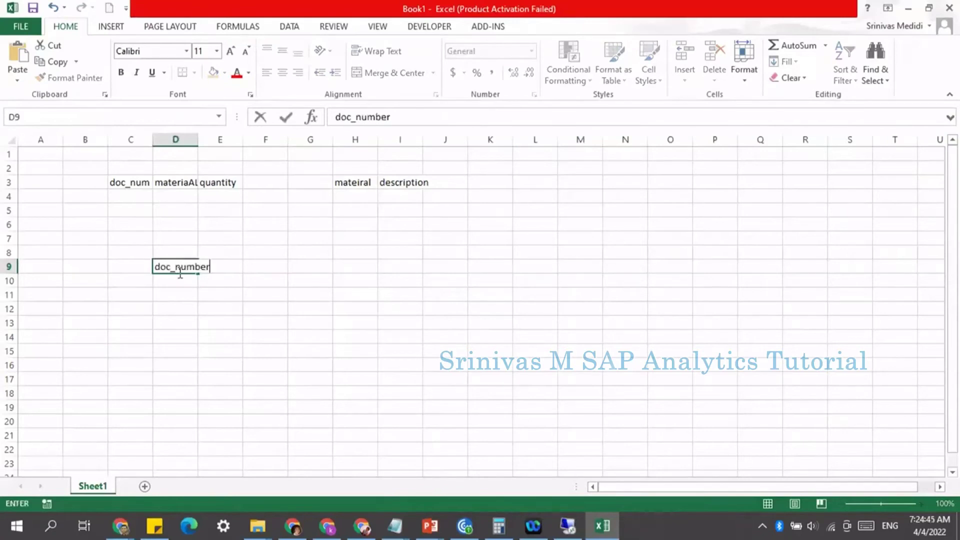
key(Tab)
text(material)
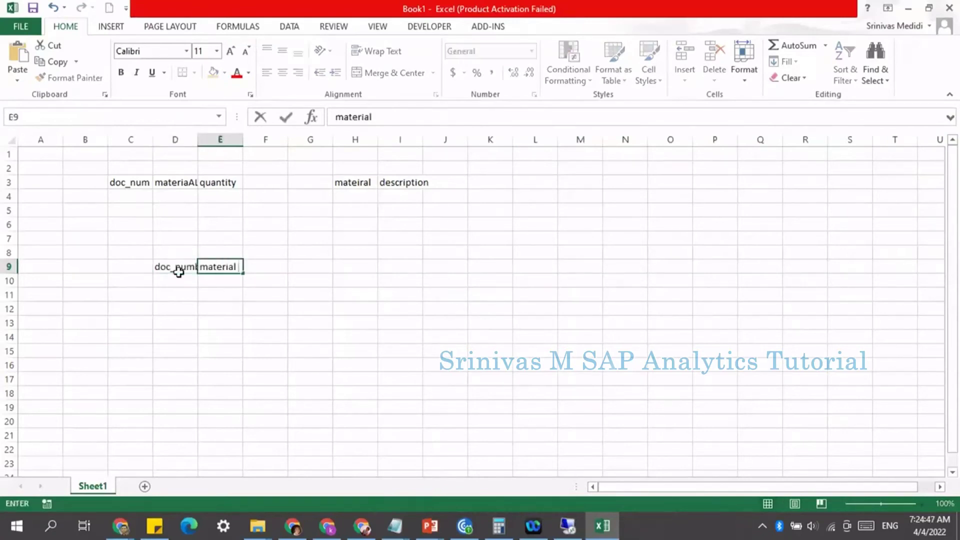
key(Tab)
text(quqant)
key(BackSpace)
key(BackSpace)
key(BackSpace)
key(BackSpace)
text(antit)
key(BackSpace)
key(BackSpace)
text(tity)
key(Tab)
text(descripti)
key(BackSpace)
key(BackSpace)
text(ption)
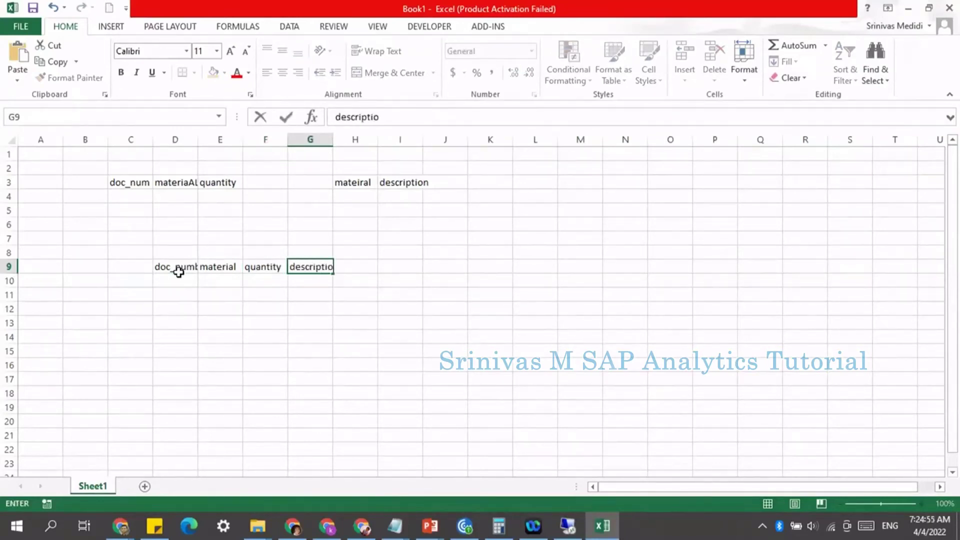
key(Return)
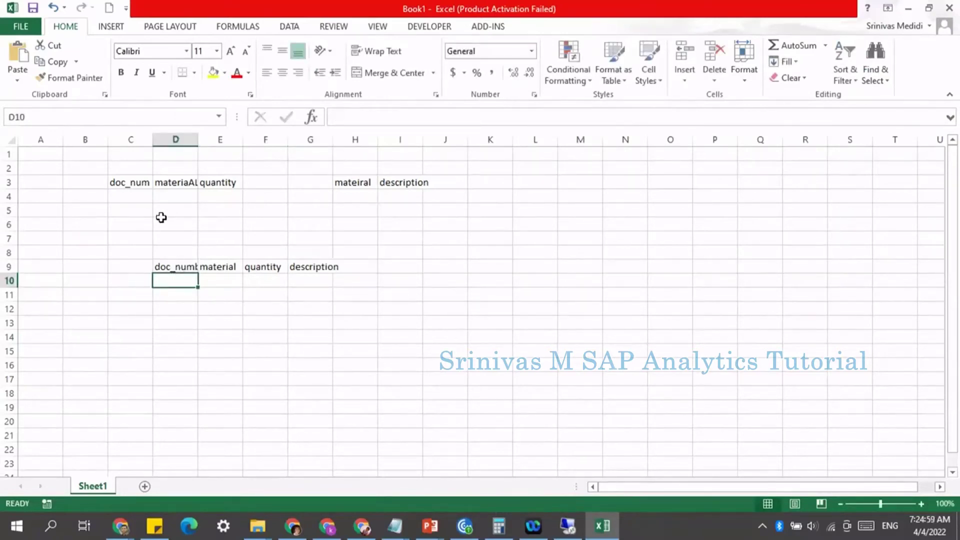
Fill row 4 of the first table with doc_num 1001, material M1 and quantity 100.
click(135, 195)
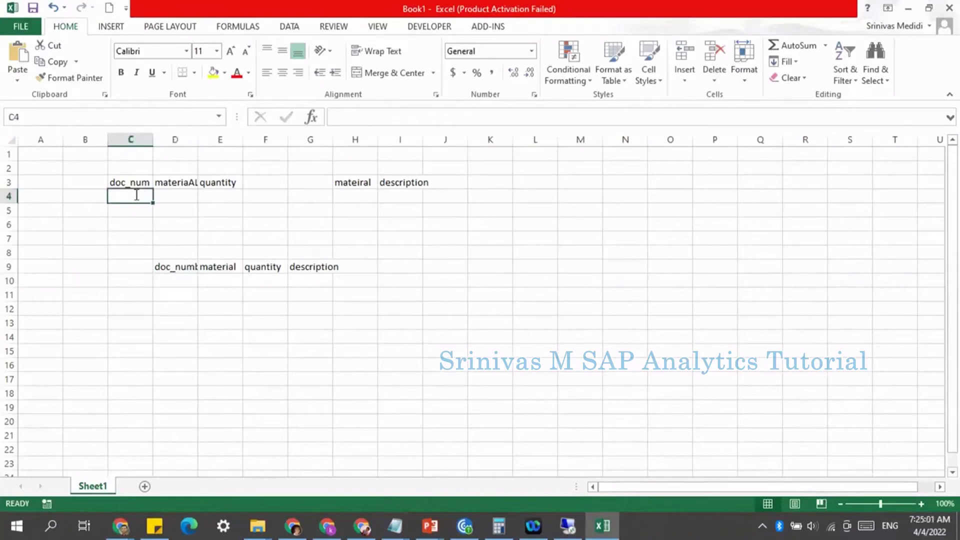
text(1001)
key(Tab)
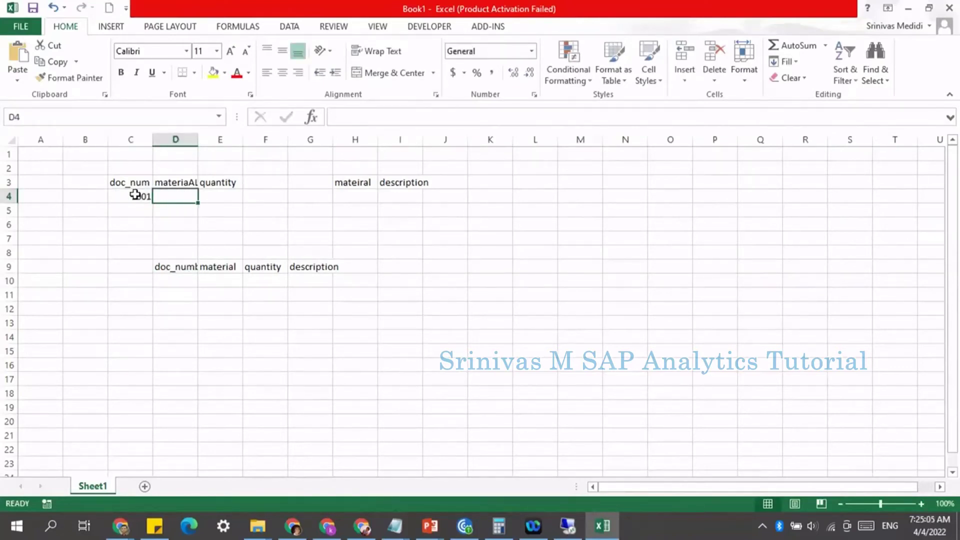
text(M1)
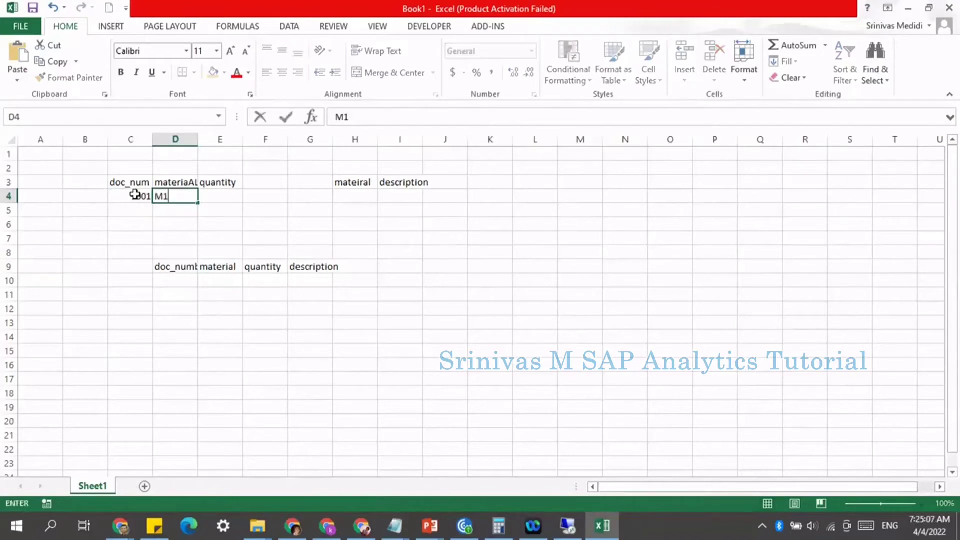
key(Tab)
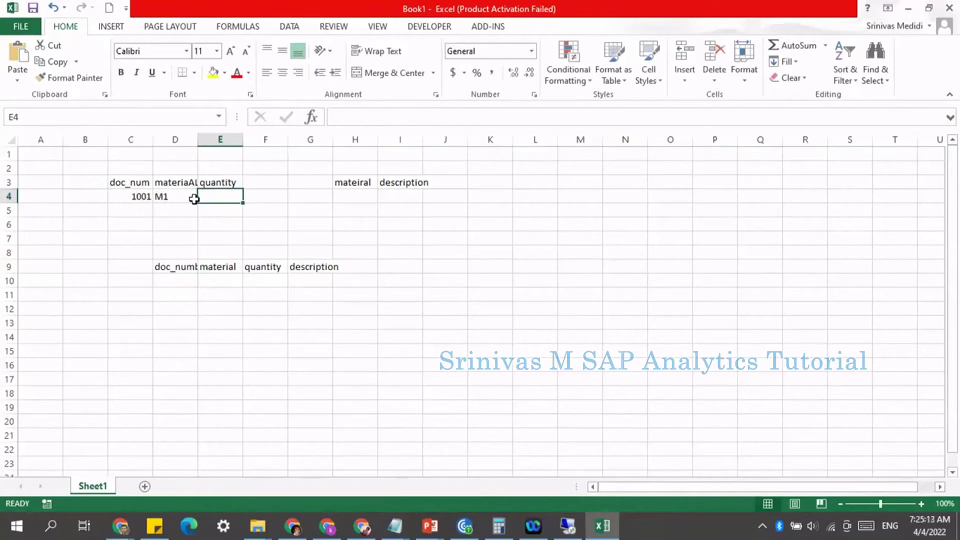
click(130, 194)
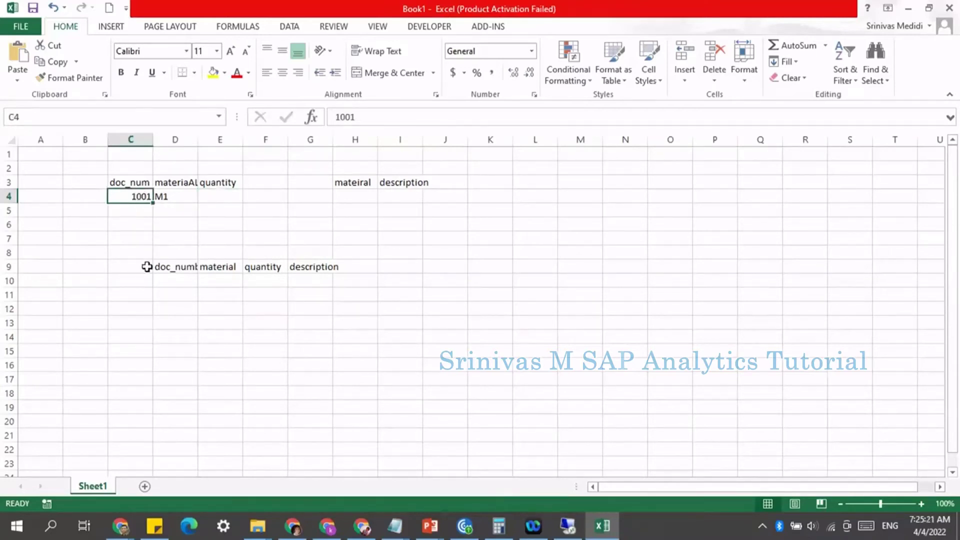
click(361, 210)
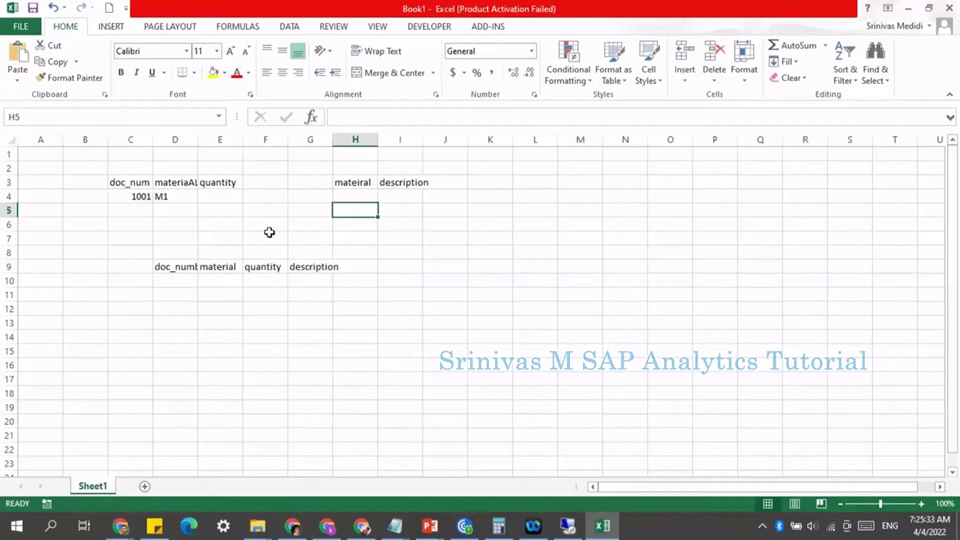
click(219, 196)
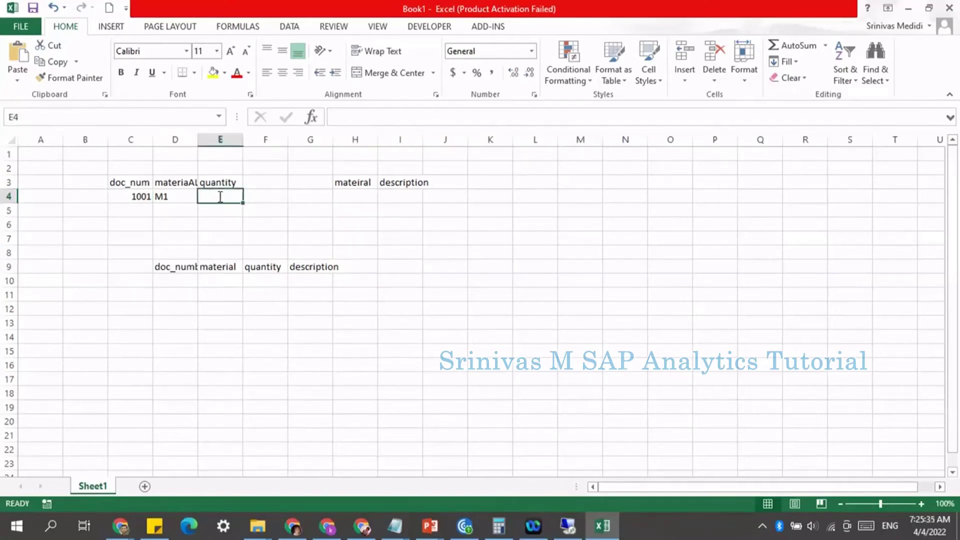
text(100)
key(Return)
Fill row 4 of the second table with material M1 and description Material 1, fitting column I to its contents.
key(Right)
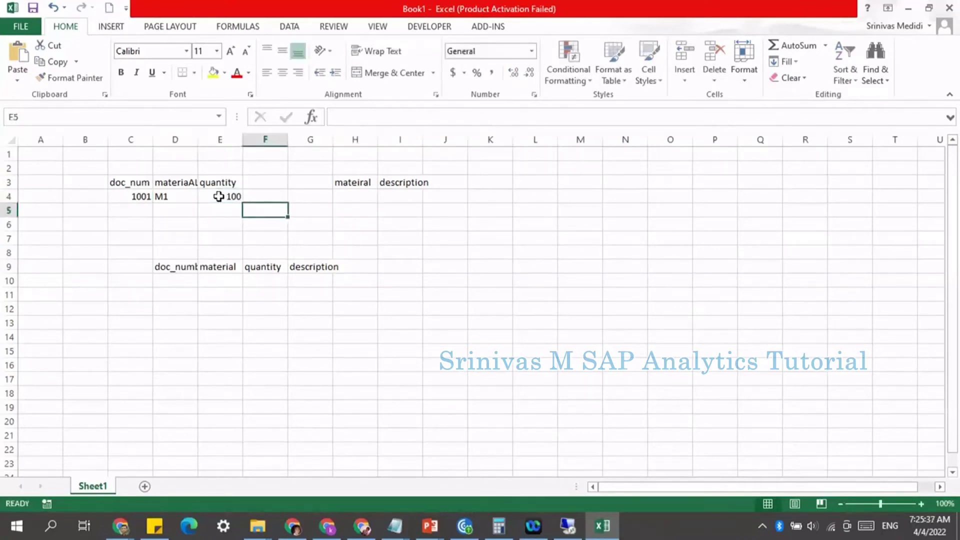
key(Up)
key(Right)
key(Right)
key(Right)
key(Left)
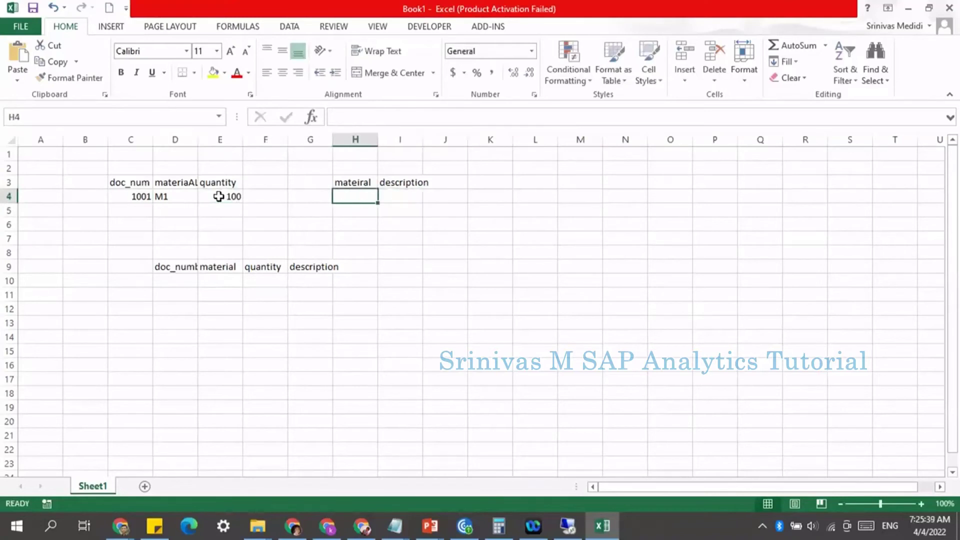
text(M1)
key(Right)
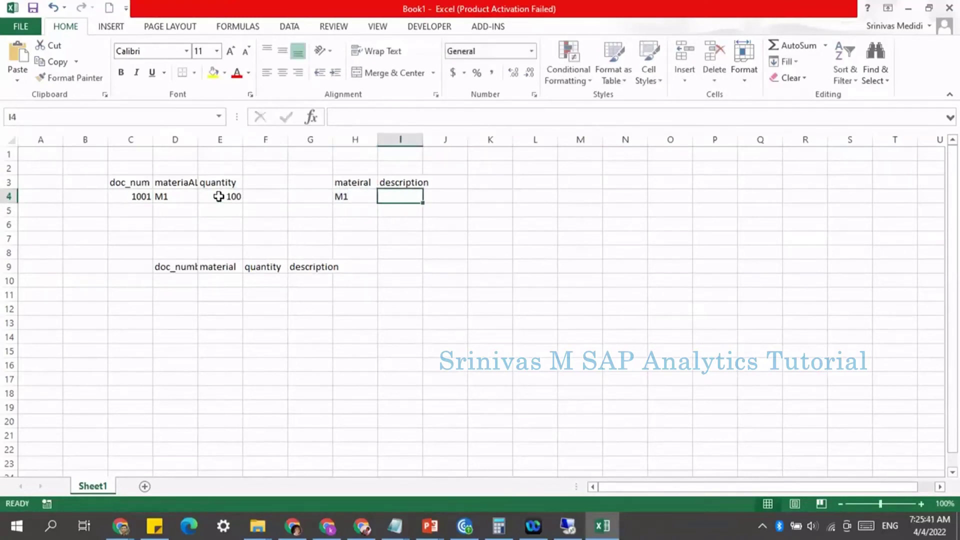
double_click(422, 135)
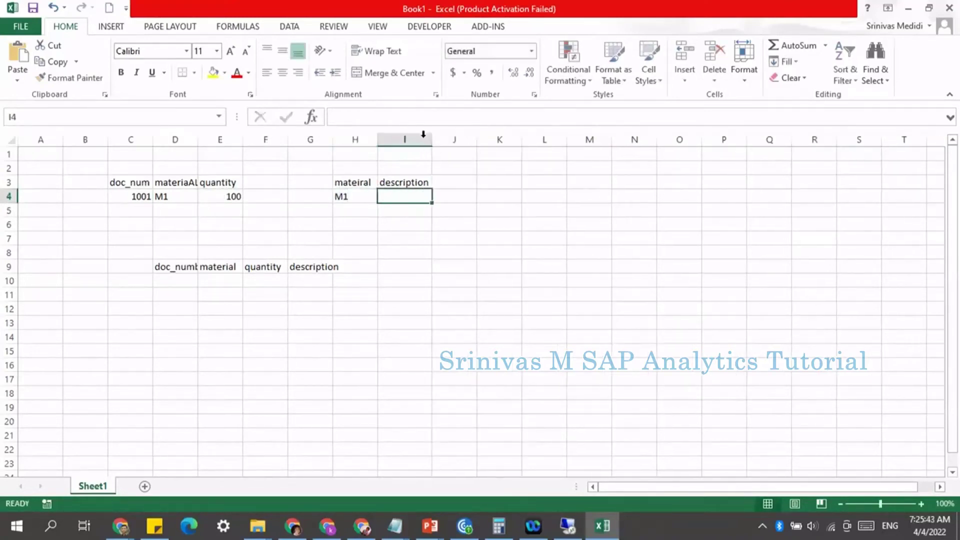
text(Material 1)
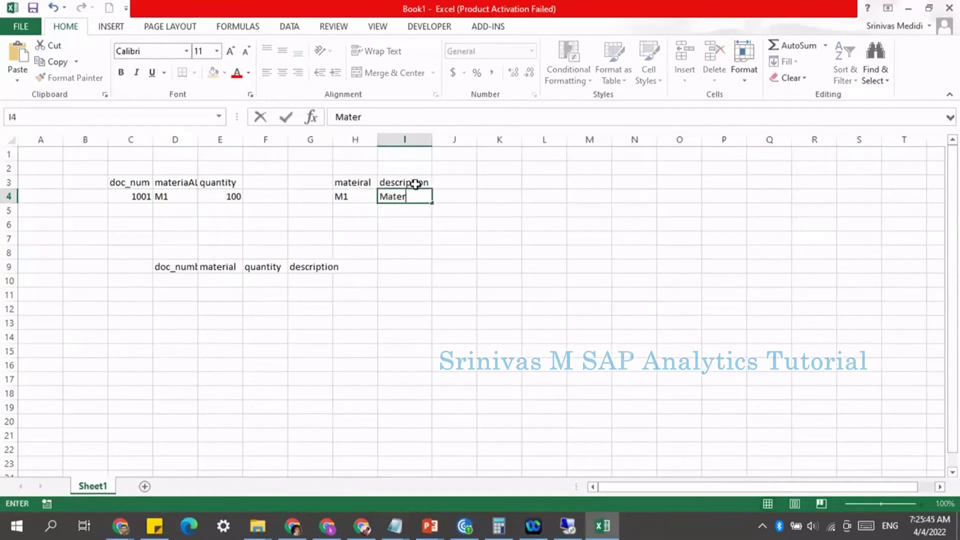
key(Return)
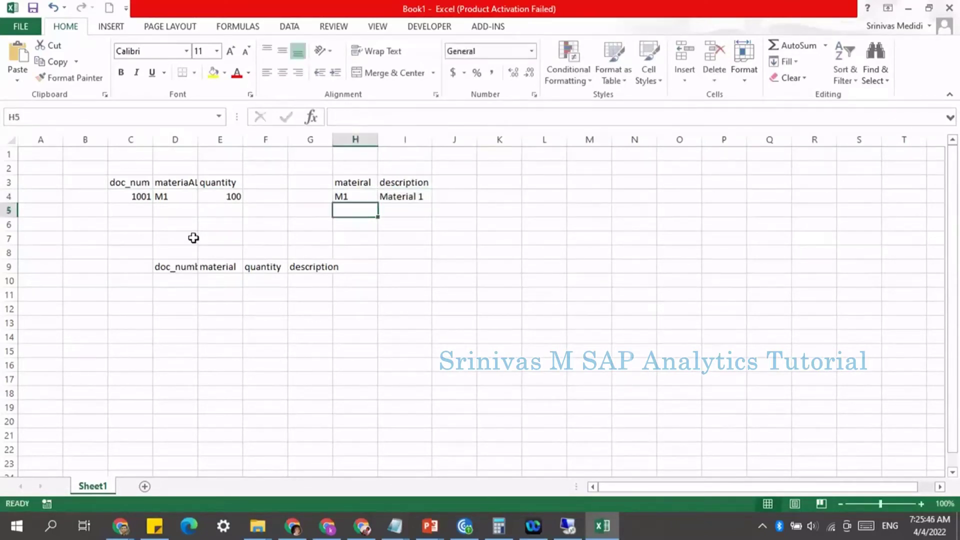
Fill row 5 of the first table with doc_num 1002, material M2 and quantity 200.
click(134, 209)
text(1002)
key(Tab)
text(M1)
key(Tab)
text(200)
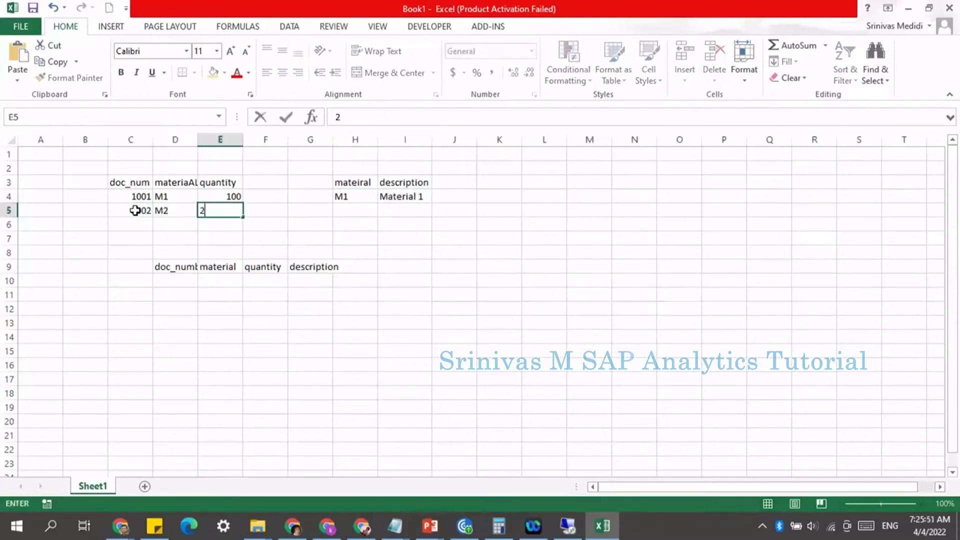
key(Tab)
Fill row 5 of the second table with material M2 and description Material 2.
key(Tab)
key(Tab)
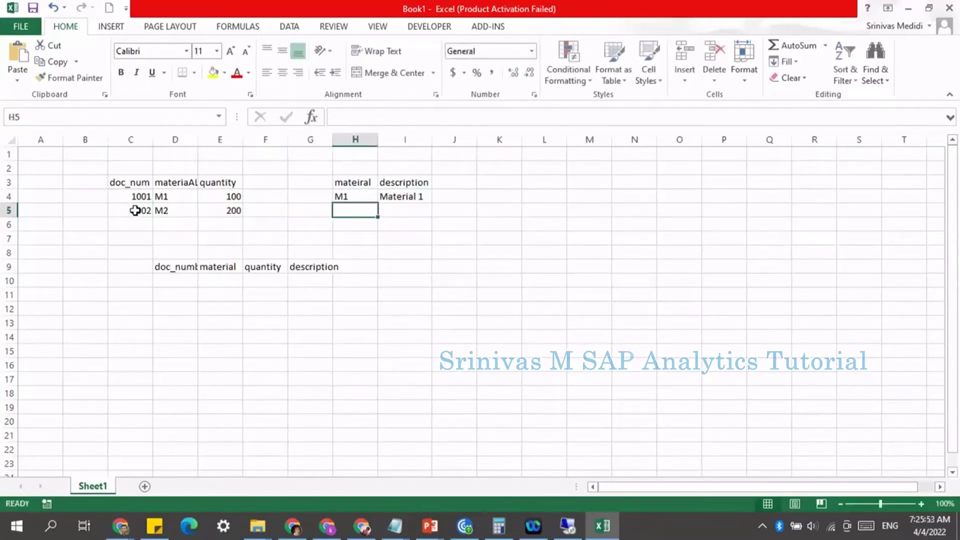
text(M)
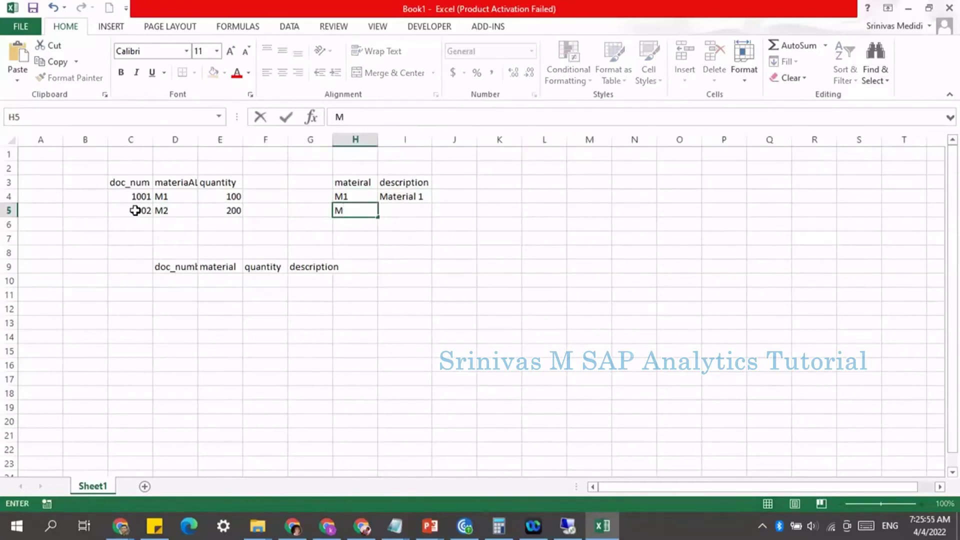
text(2)
key(Tab)
text(Mateiral)
key(BackSpace)
key(BackSpace)
key(BackSpace)
key(BackSpace)
text(ria)
key(BackSpace)
text(a)
key(BackSpace)
text(l)
key(Tab)
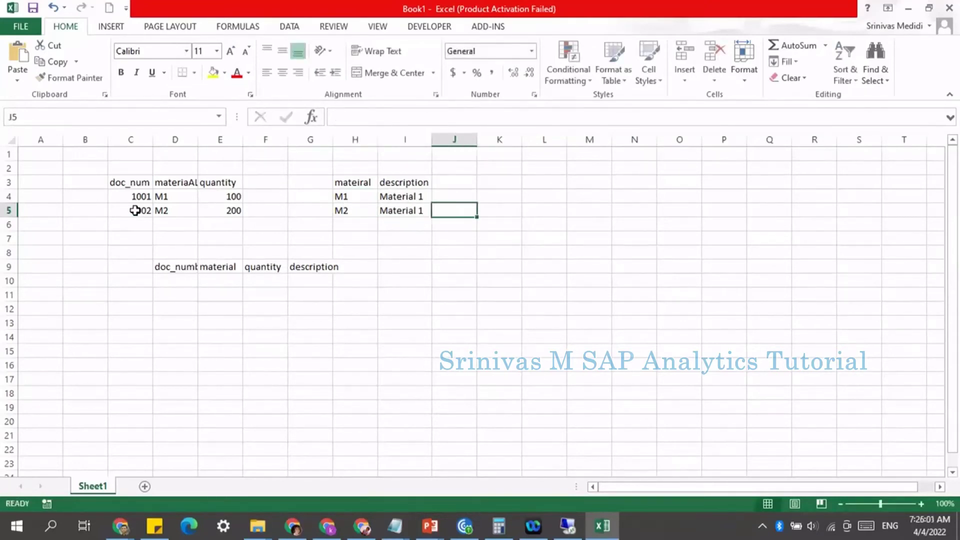
key(shift+Tab)
key(F2)
key(BackSpace)
text(2)
key(Return)
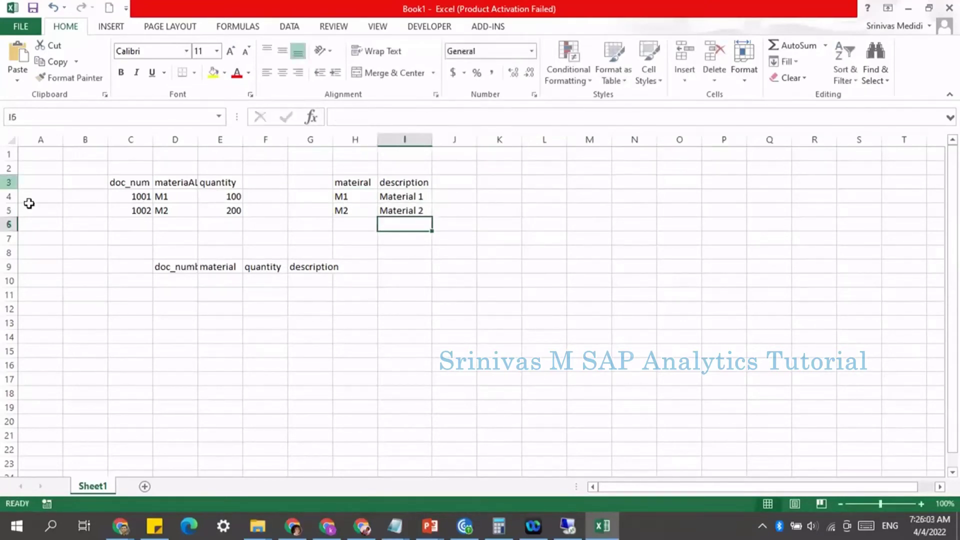
Fill row 6 of the first table with doc_num 1003, material M3 and quantity 300.
click(120, 224)
text(100)
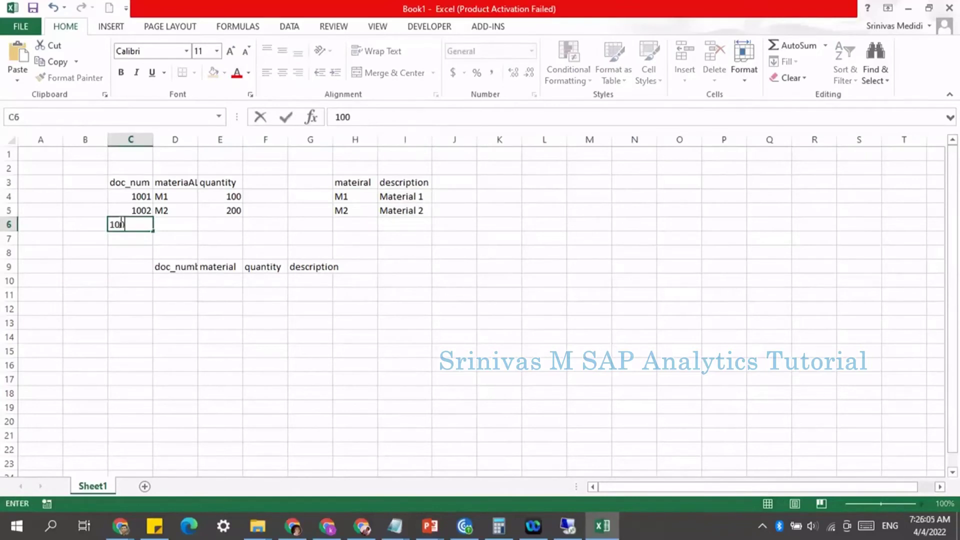
text(3)
key(Tab)
text(M3)
key(Tab)
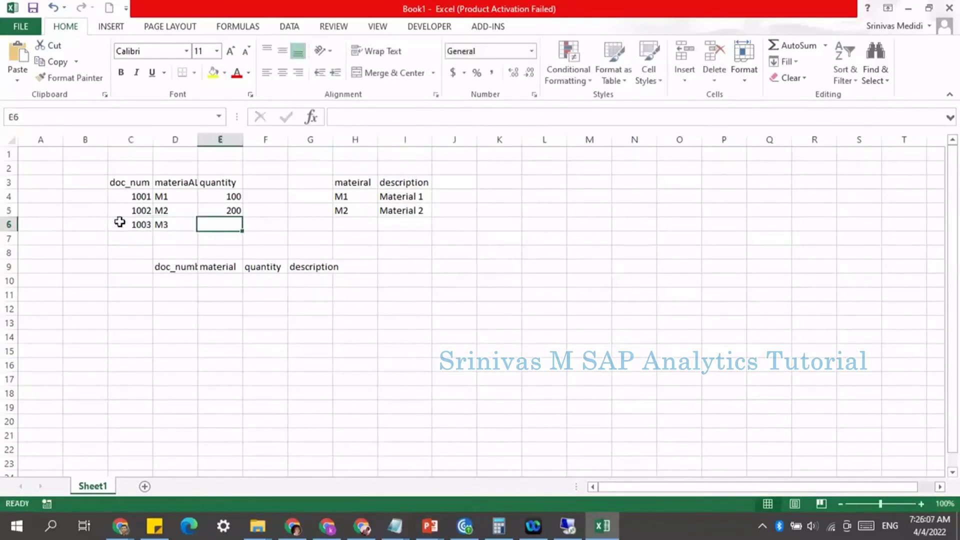
text(300)
key(Tab)
Fill row 6 of the second table with material M4 and description Material 4.
key(Tab)
key(Tab)
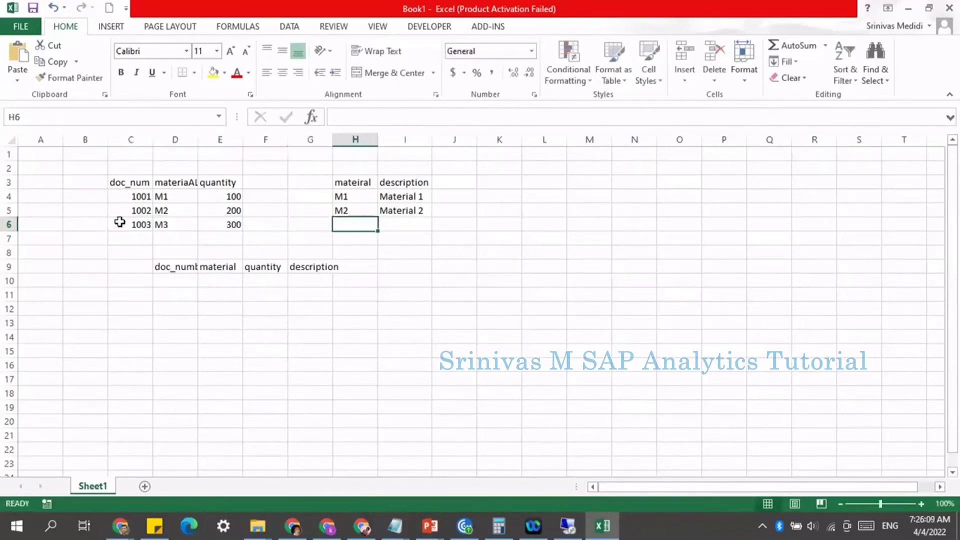
text(m4)
key(Tab)
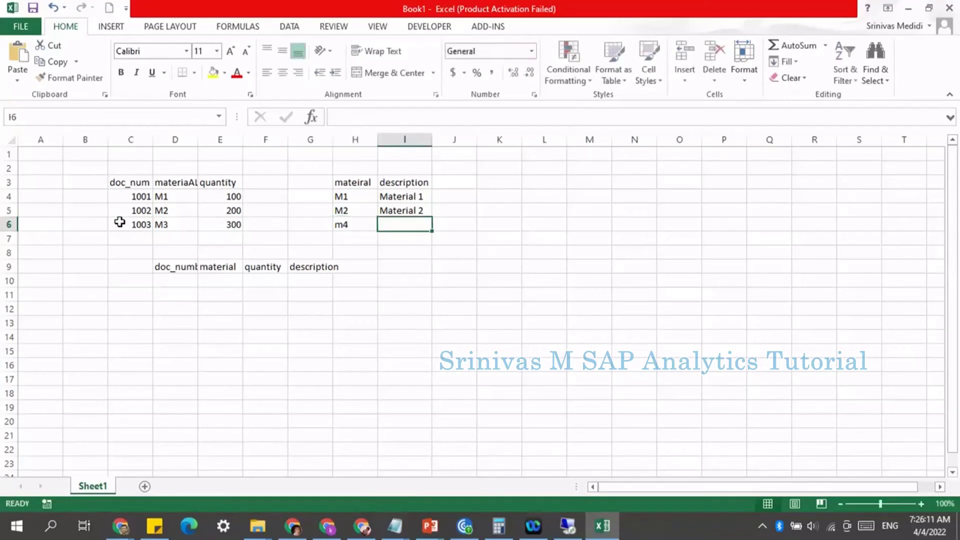
key(shift+Tab)
text(M4)
key(Tab)
text(Material 4)
key(Return)
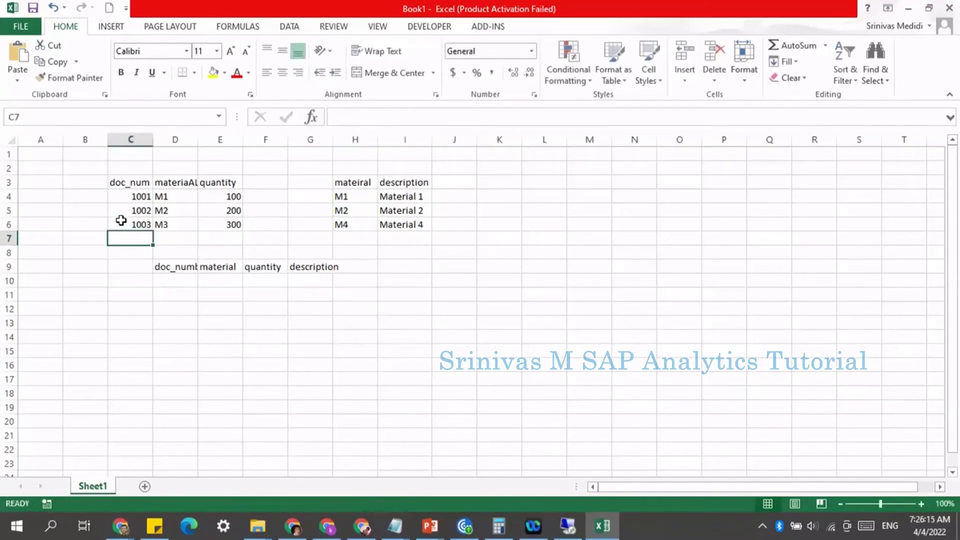
Auto-fit the widths of columns D through I to their contents.
drag(179, 267, 343, 265)
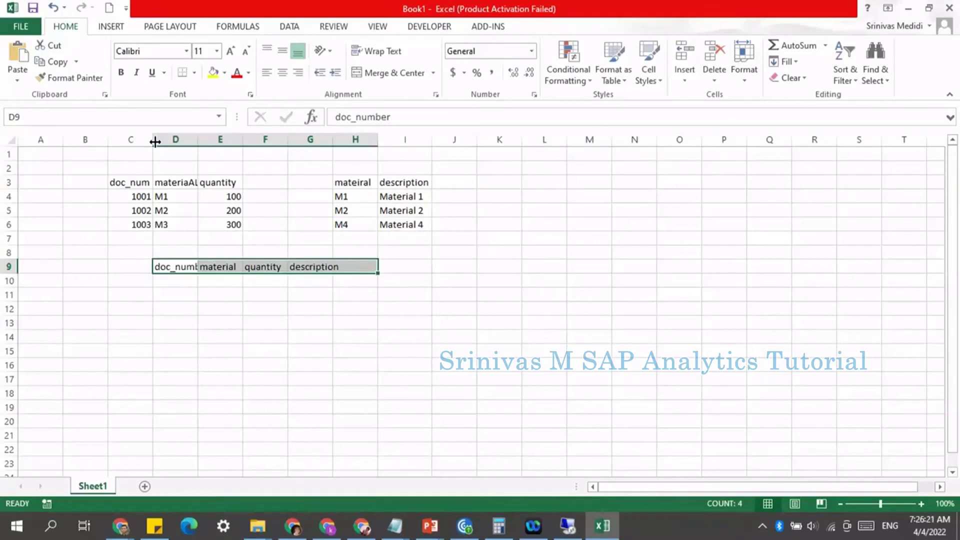
click(209, 377)
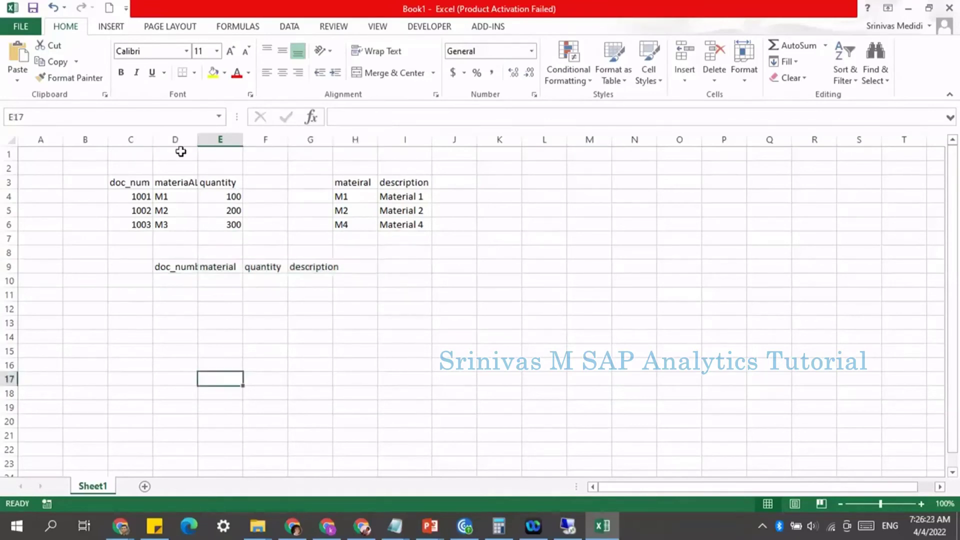
drag(179, 139, 405, 139)
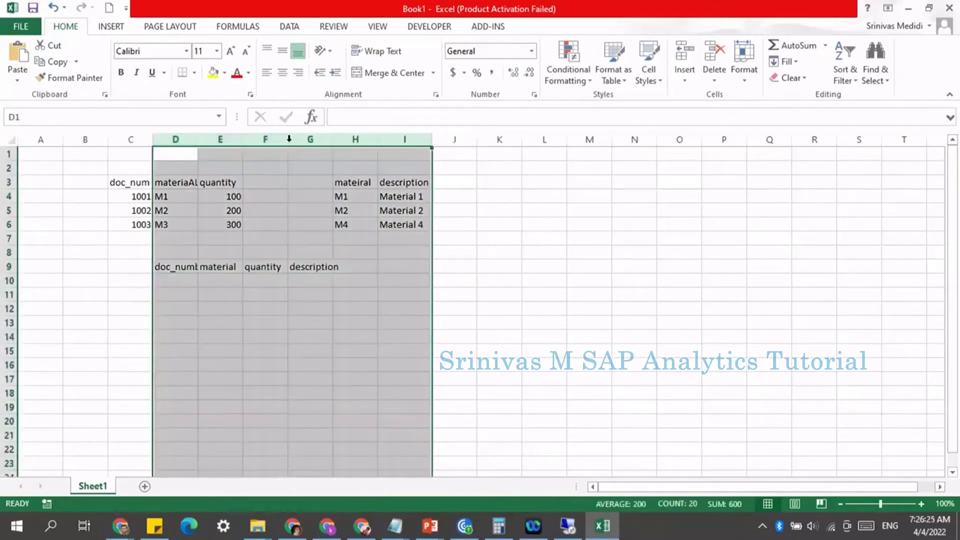
double_click(288, 139)
click(235, 336)
Move the join result headings from D9:G9 down to row 11, starting at cell D11.
drag(192, 268, 328, 268)
key(ctrl+c)
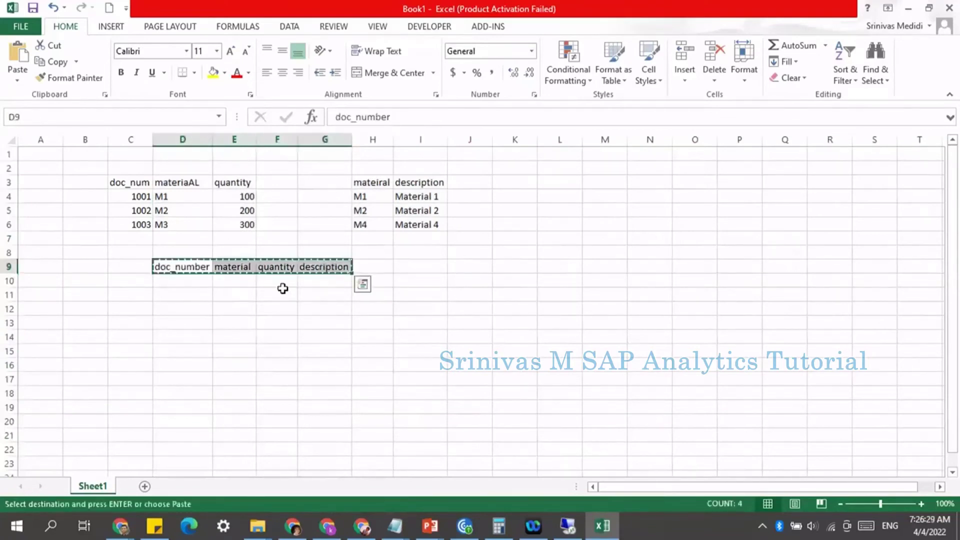
click(197, 292)
key(Return)
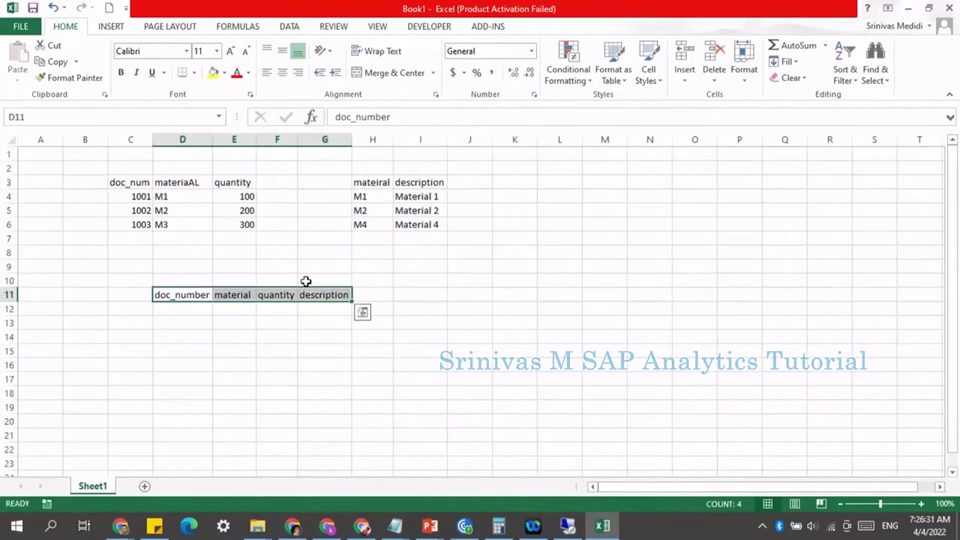
Merge and center cells D10 to G10 above the result headings and enter the title INNER.
drag(306, 281, 180, 281)
click(372, 72)
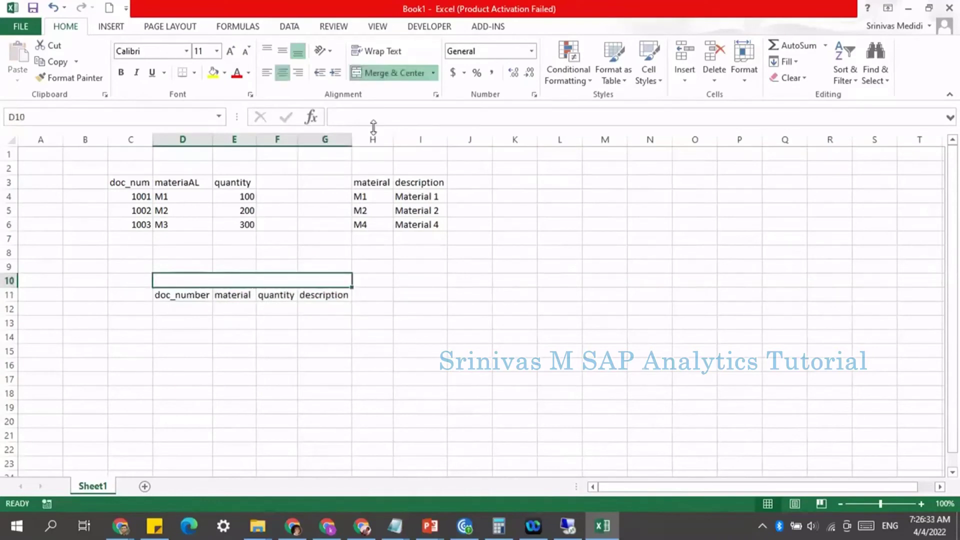
text(INNER)
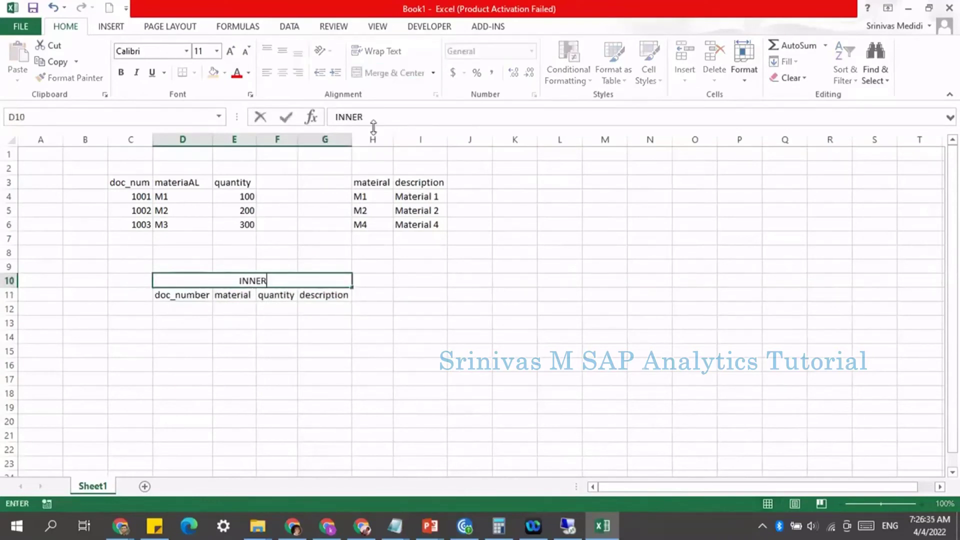
key(Return)
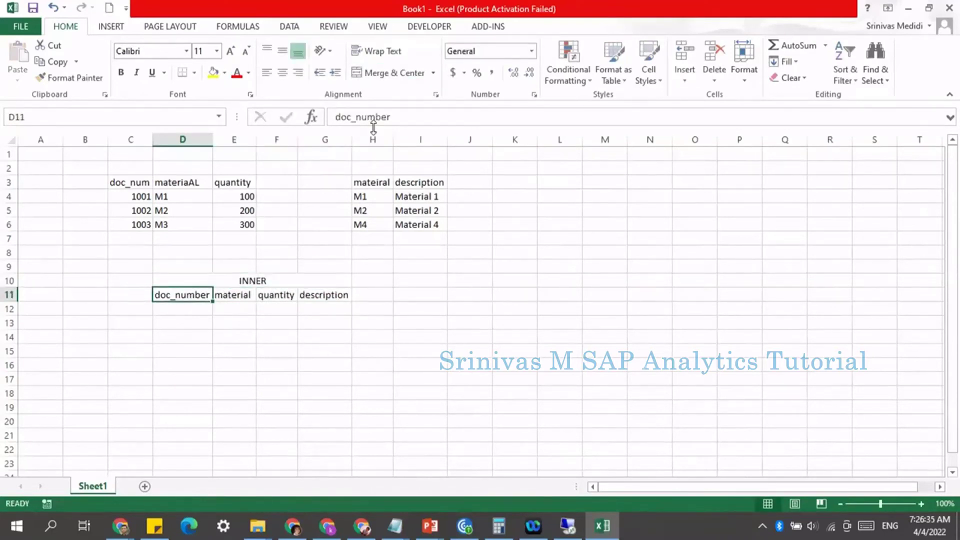
Add a border around the merged INNER title cell.
click(220, 278)
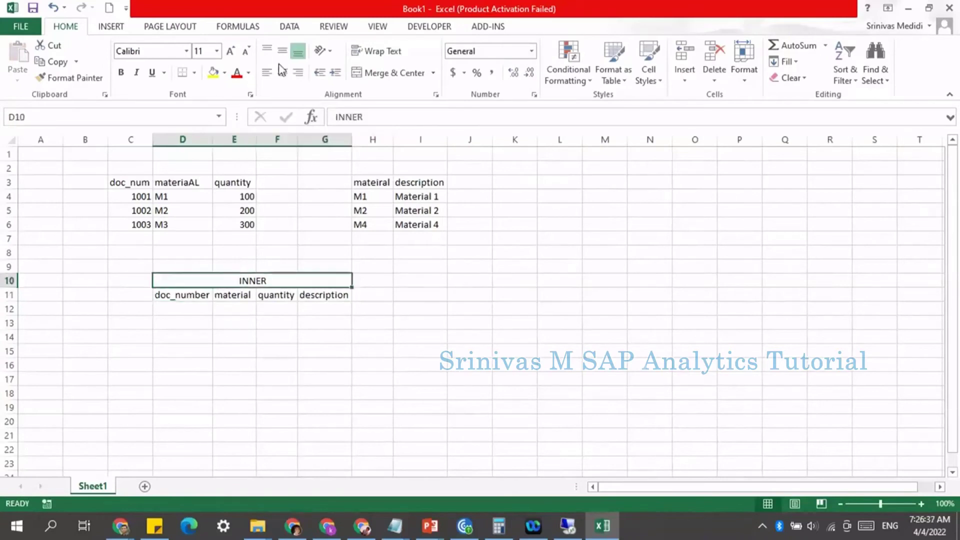
click(194, 72)
click(202, 193)
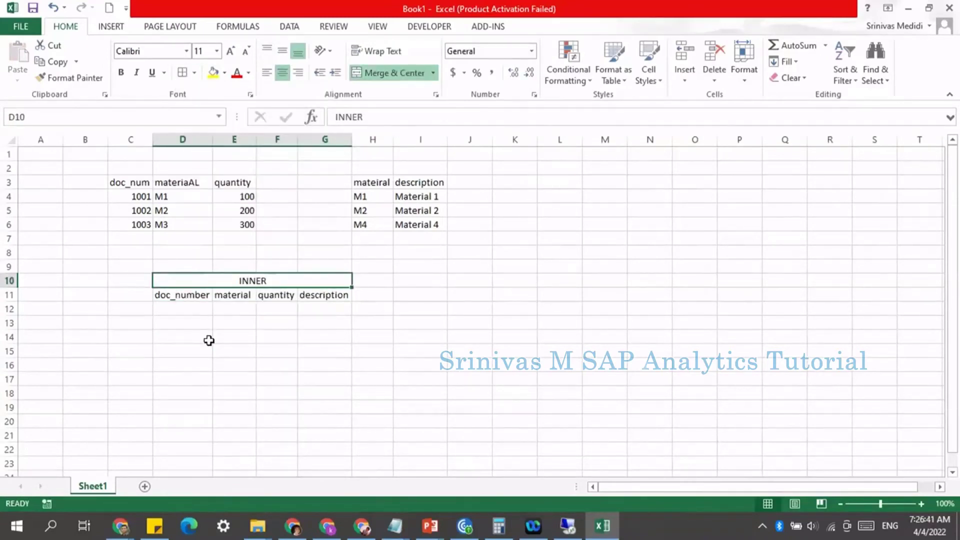
click(209, 341)
Highlight the matching M1 cells D4 and H4 and the matching M2 cells D5 and H5 in yellow.
click(197, 197)
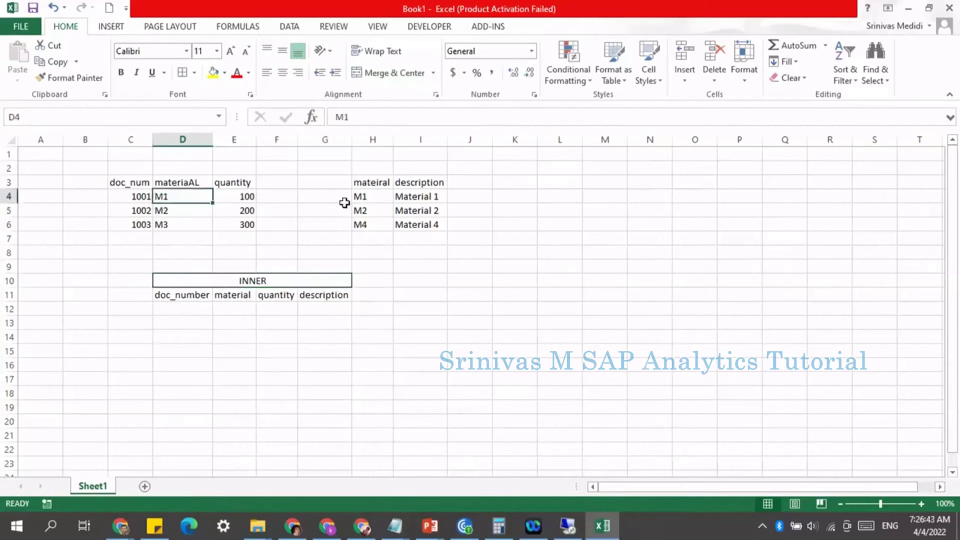
ctrl+click(371, 196)
click(213, 74)
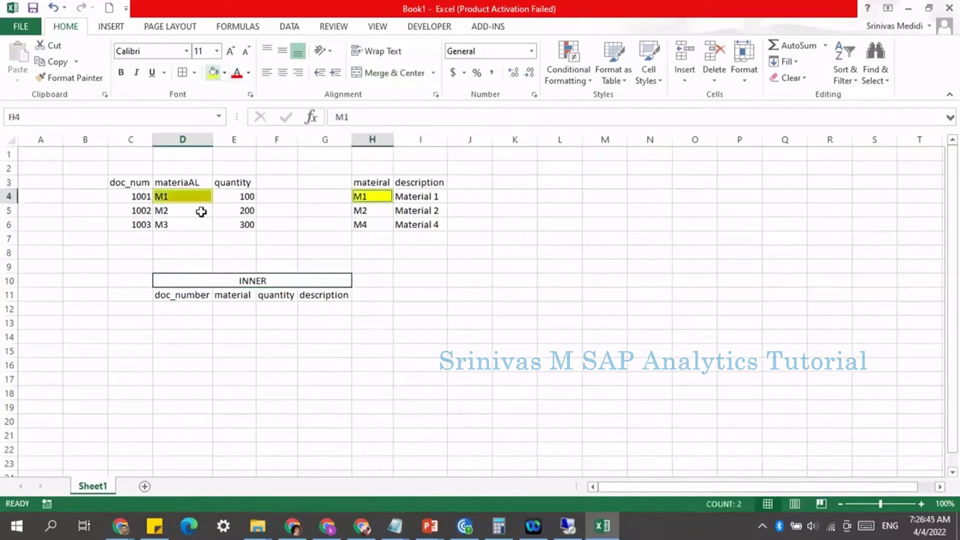
click(169, 210)
ctrl+click(377, 211)
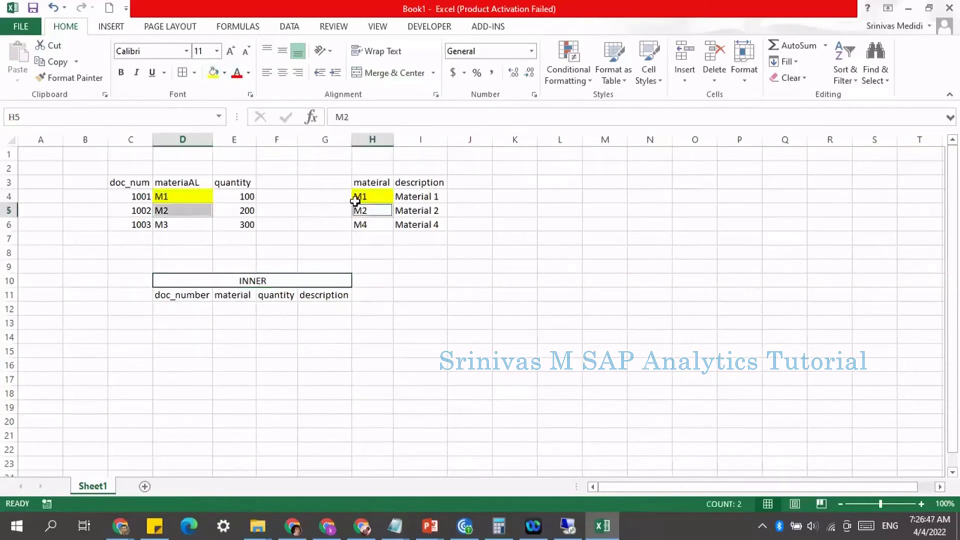
click(214, 74)
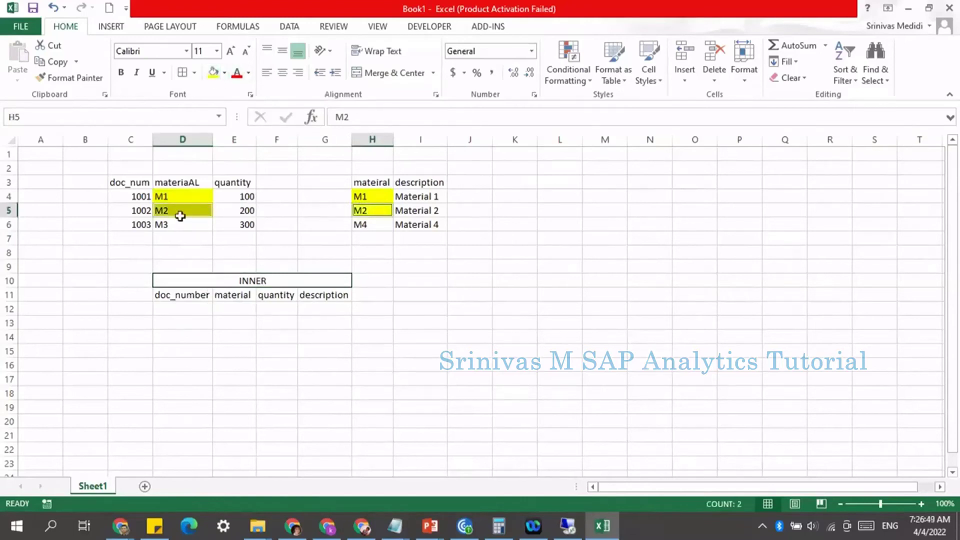
click(199, 224)
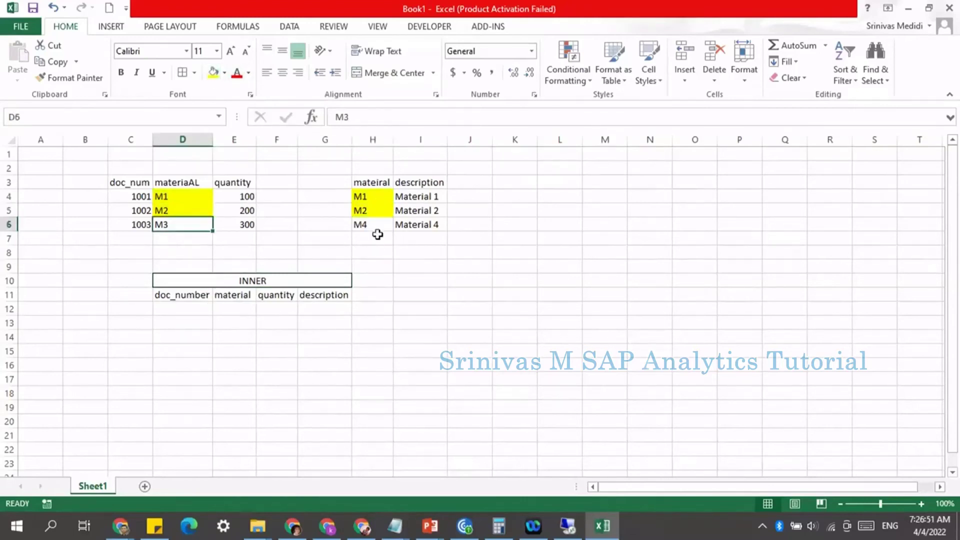
Copy the first table's M1 row, C4:E4, into the INNER result table starting at cell D12.
click(270, 296)
drag(123, 195, 245, 198)
key(ctrl+c)
click(187, 306)
key(ctrl+v)
key(Escape)
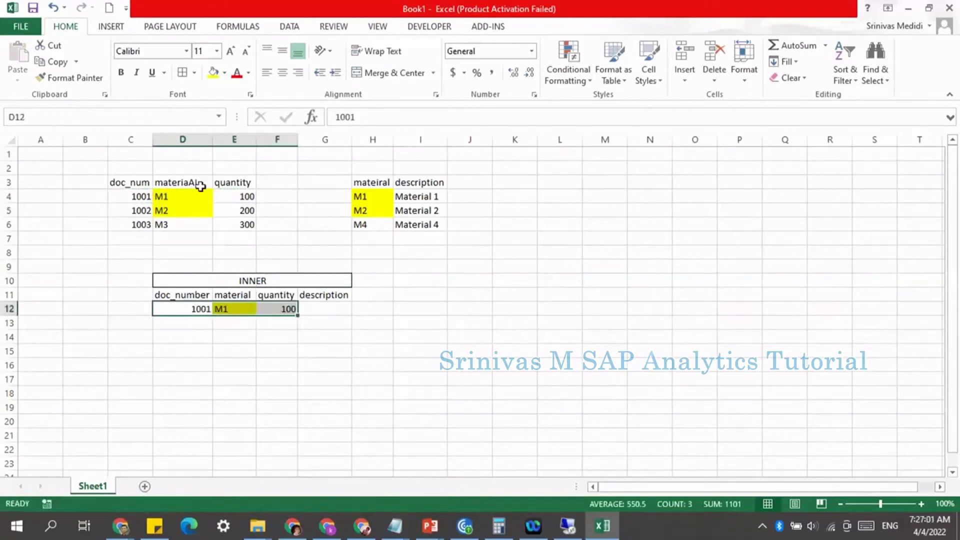
Copy the M1 description from I4 of the material table into cell G12 of the INNER result table.
click(210, 197)
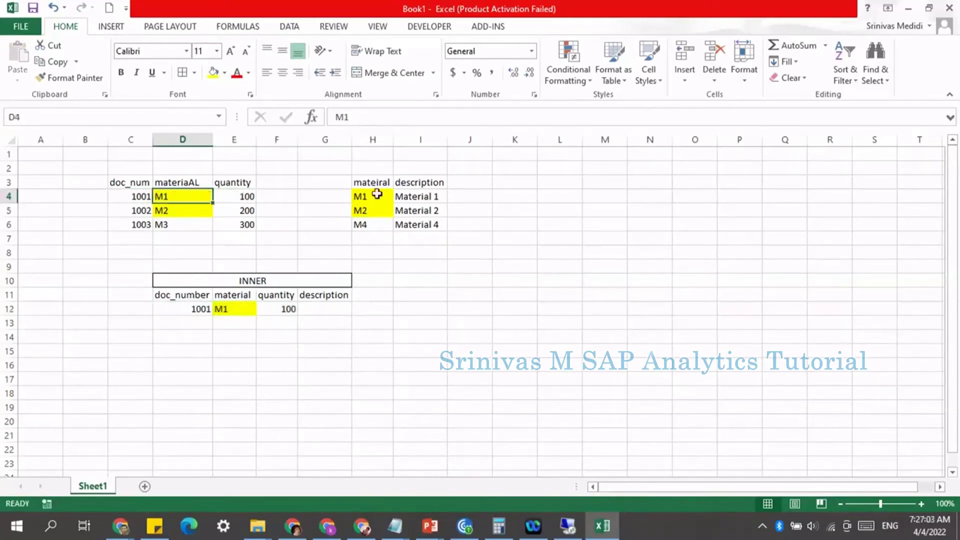
click(376, 197)
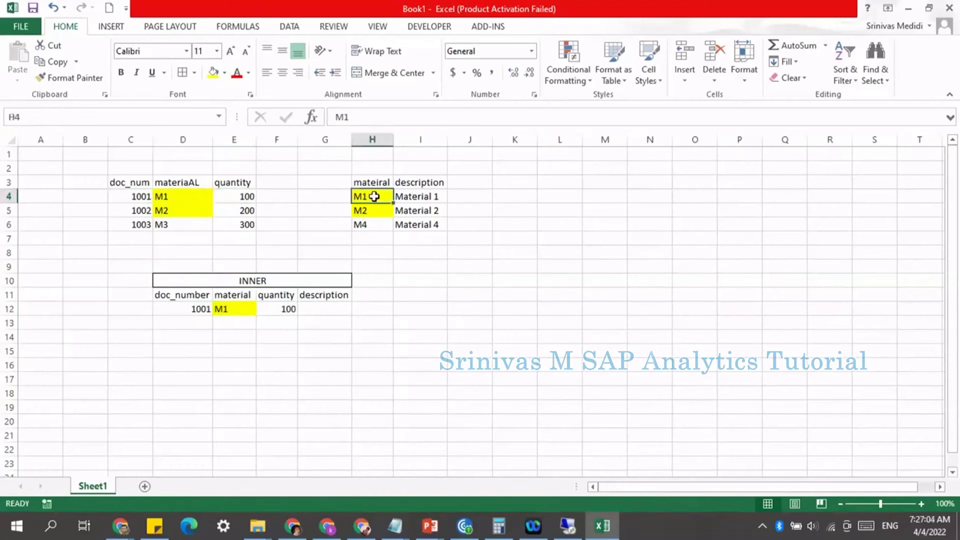
click(425, 196)
key(ctrl+c)
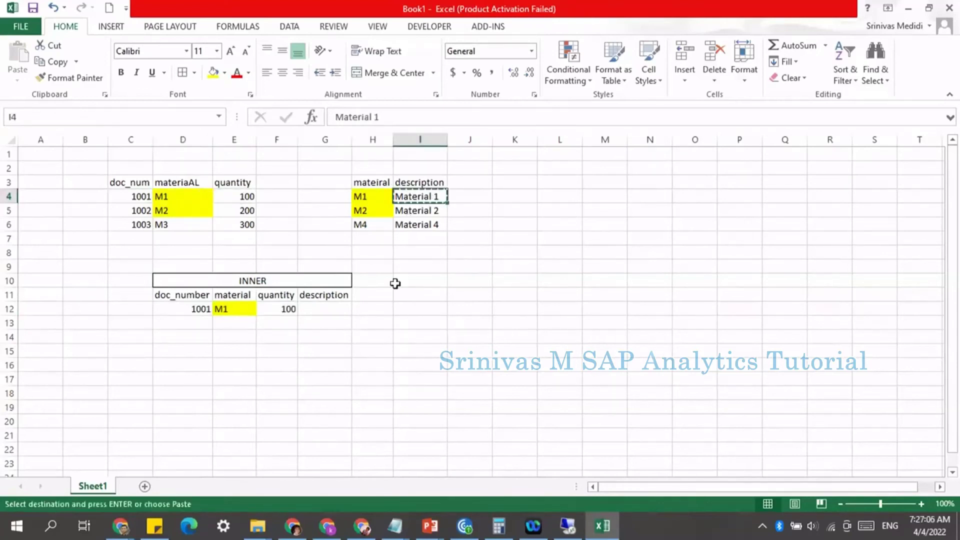
click(319, 307)
key(ctrl+v)
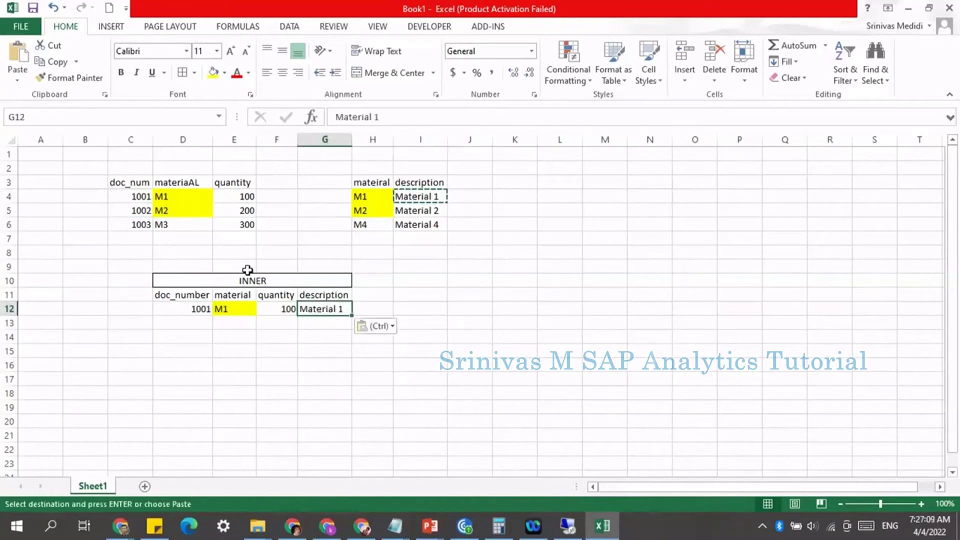
Copy the first table's M2 row, C5:E5, into the INNER result table starting at cell D13.
click(84, 211)
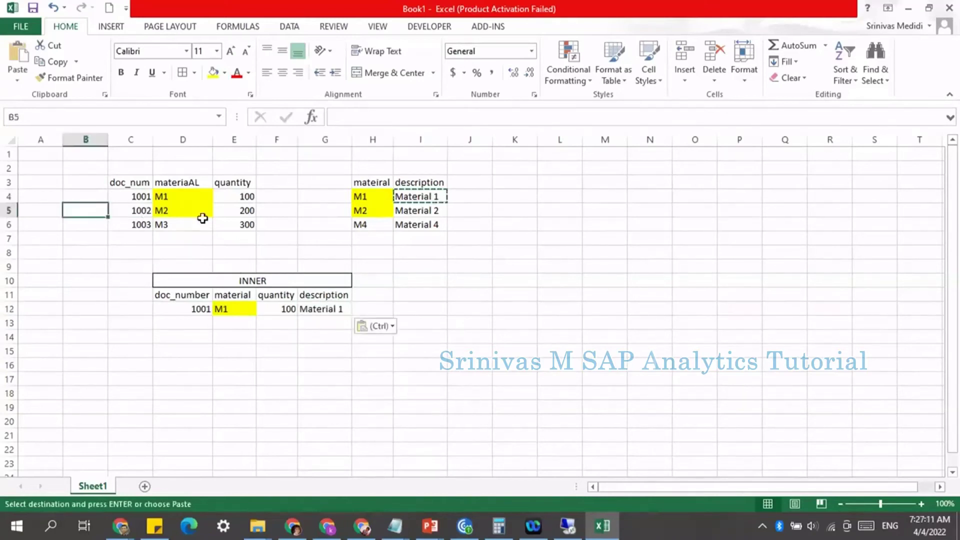
drag(131, 210, 213, 211)
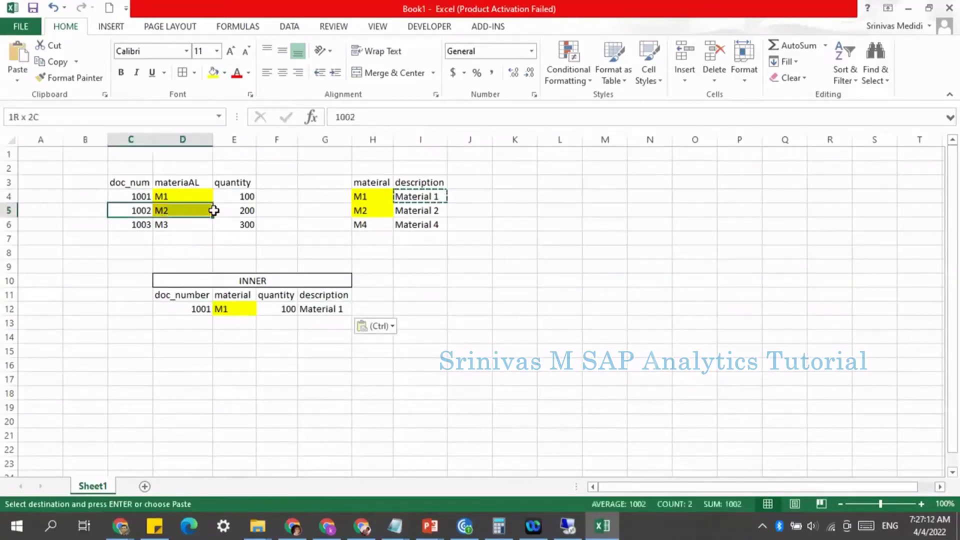
click(181, 210)
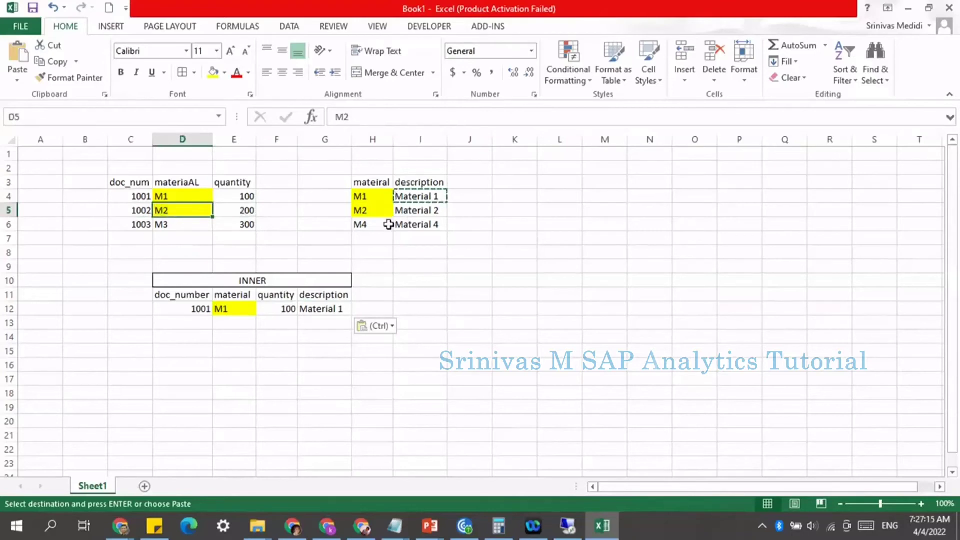
drag(369, 208, 428, 211)
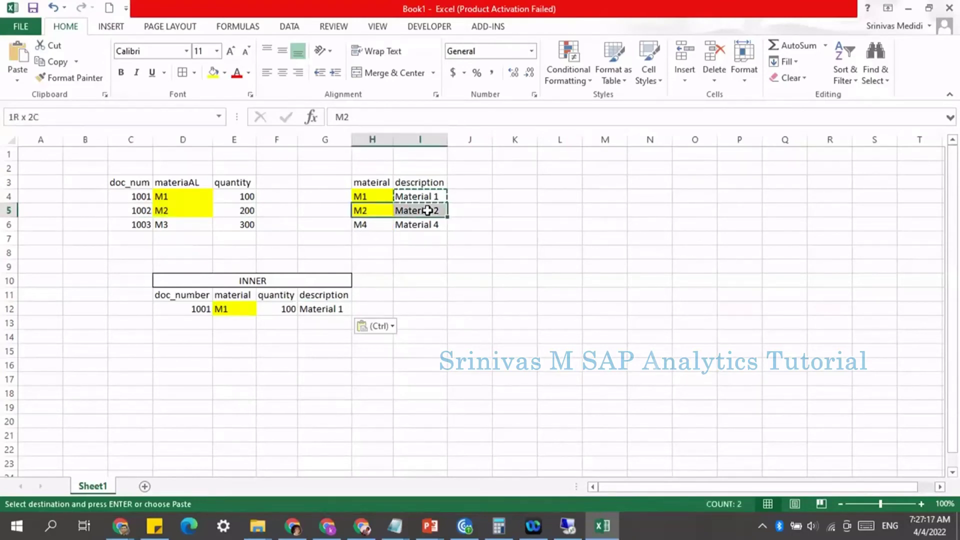
drag(142, 210, 238, 210)
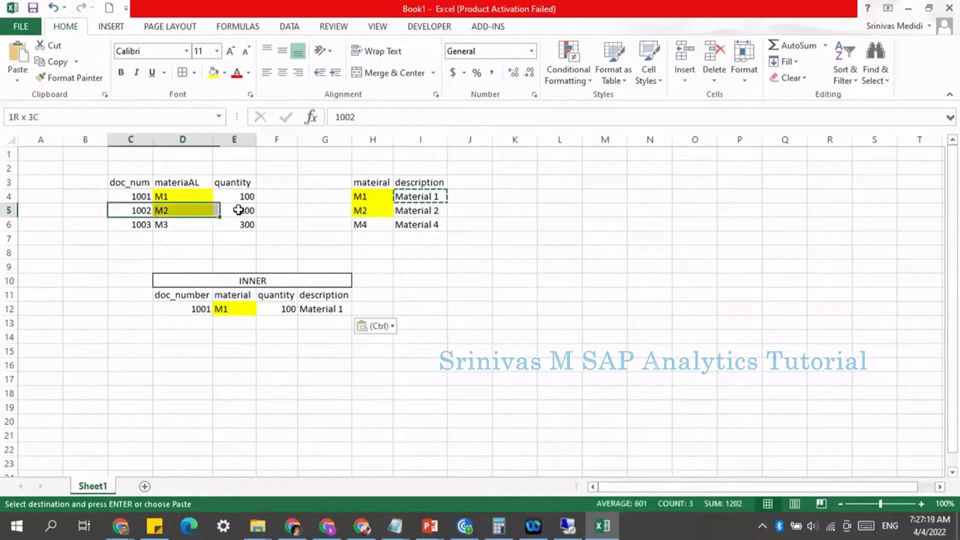
key(ctrl+c)
click(201, 324)
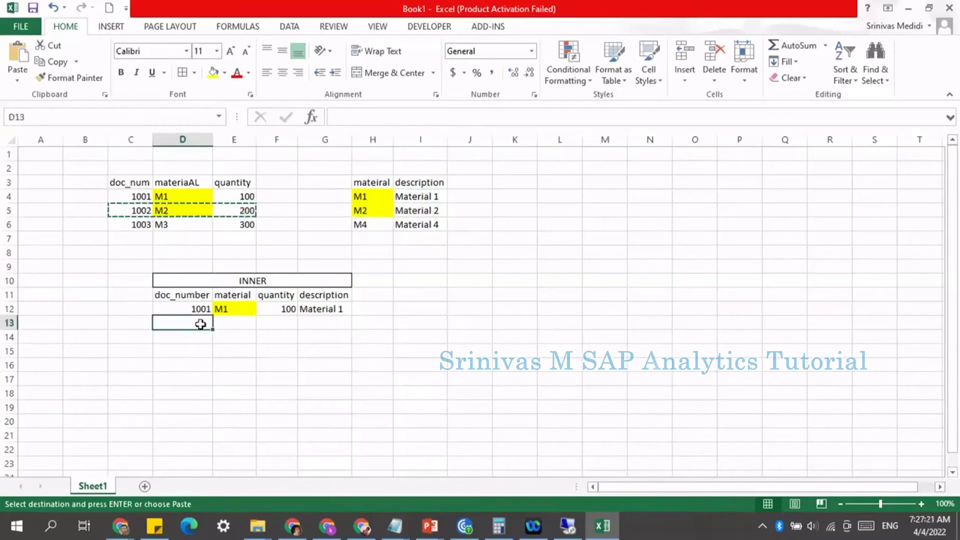
key(ctrl+v)
Copy the M2 description from I5 into cell G13 of the INNER result table.
click(426, 210)
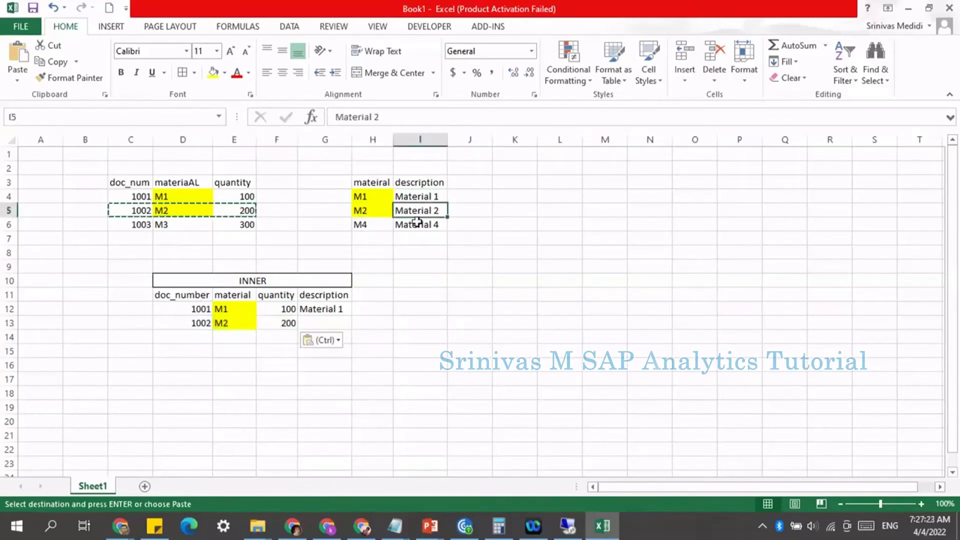
key(ctrl+c)
click(325, 322)
key(ctrl+v)
key(Escape)
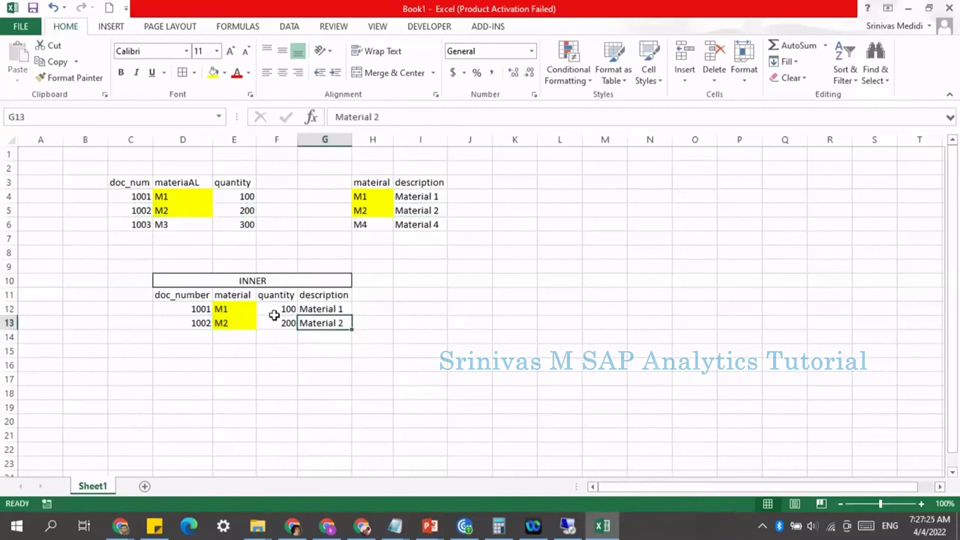
drag(136, 228, 245, 224)
click(175, 226)
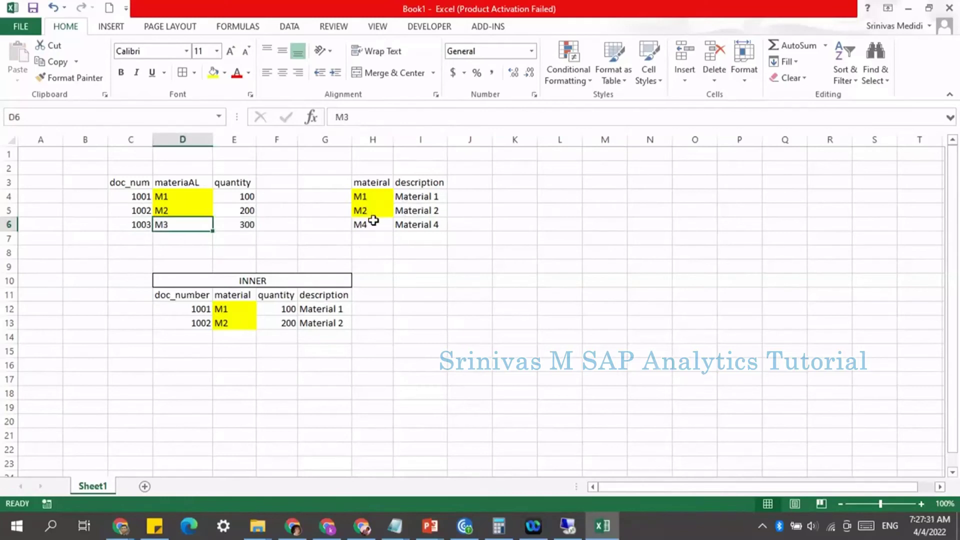
drag(131, 224, 230, 223)
Add a row to the first table in C7:E7 with document number 1004, material M4 and quantity 400.
click(140, 236)
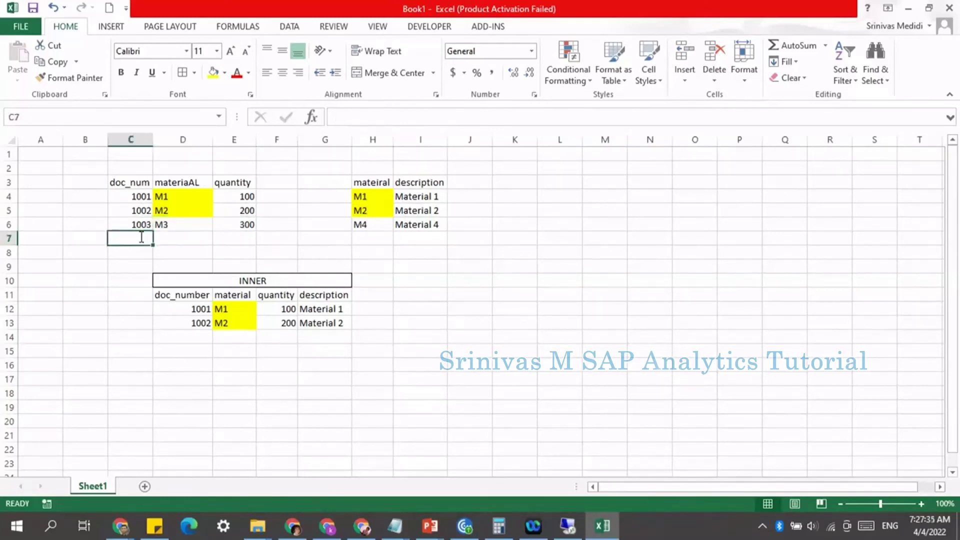
text(1004)
key(Tab)
text(M4)
key(Tab)
text(4)
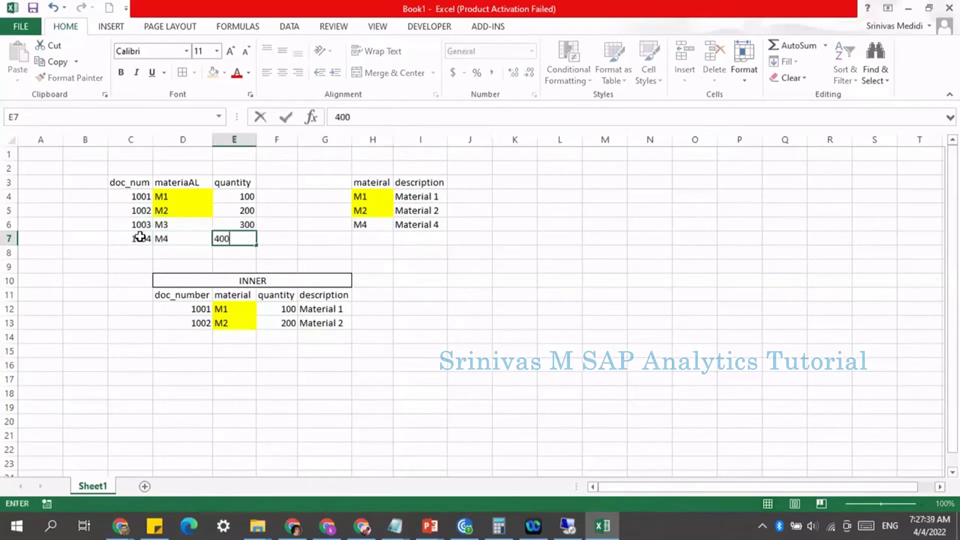
text(00)
key(Tab)
Highlight the matching M4 cells D7 and H6 in yellow.
drag(140, 237, 240, 240)
key(ctrl+c)
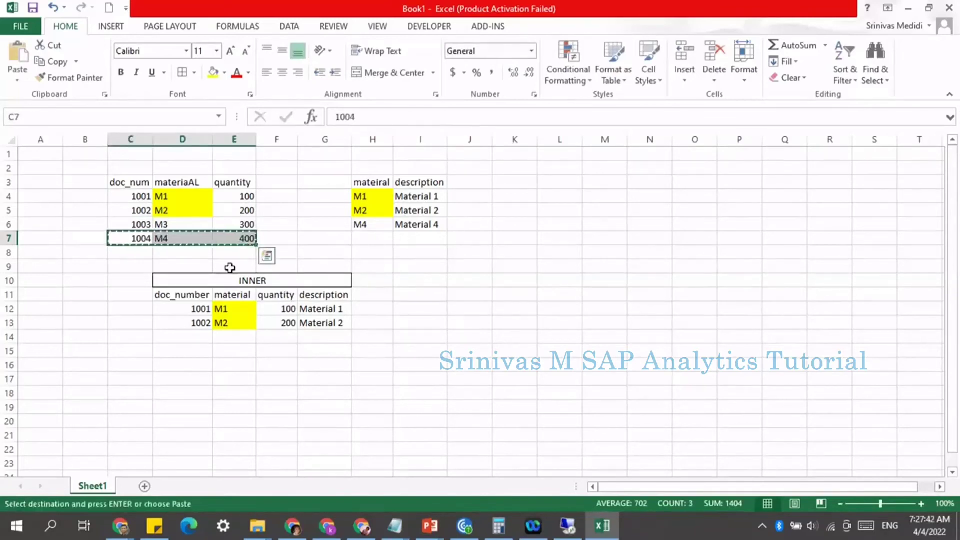
click(197, 238)
ctrl+click(366, 230)
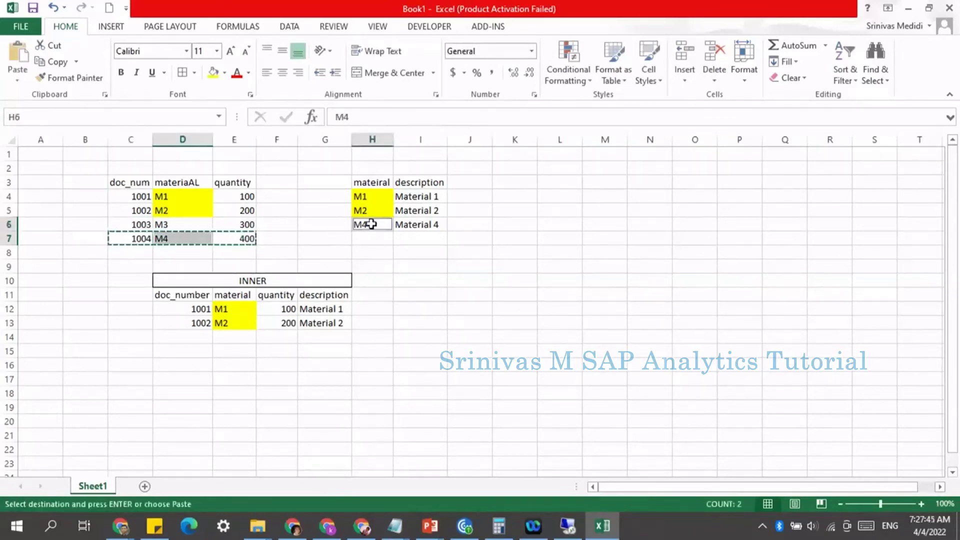
click(214, 75)
Copy the first table's M4 row, C7:E7, into the INNER result table starting at cell D14.
drag(138, 238, 229, 240)
key(ctrl+c)
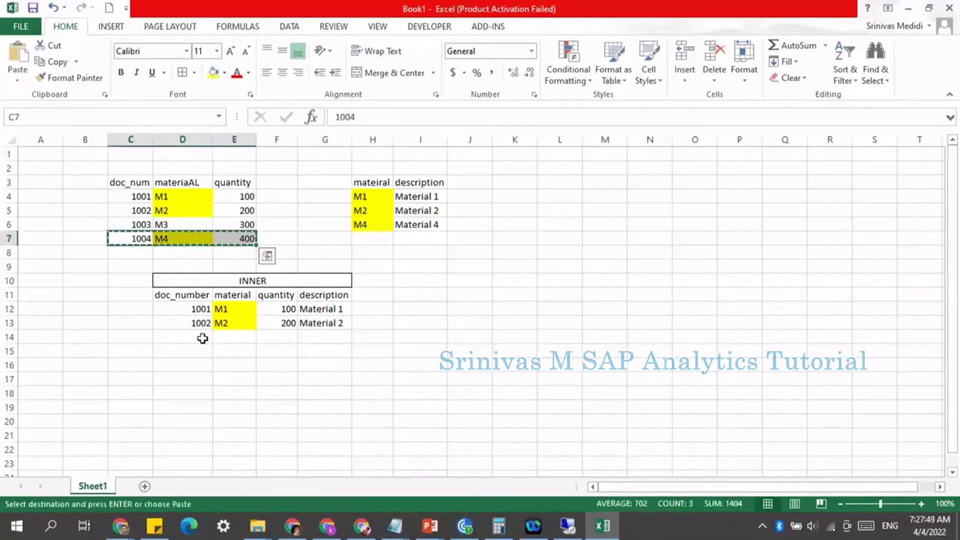
click(199, 337)
key(ctrl+v)
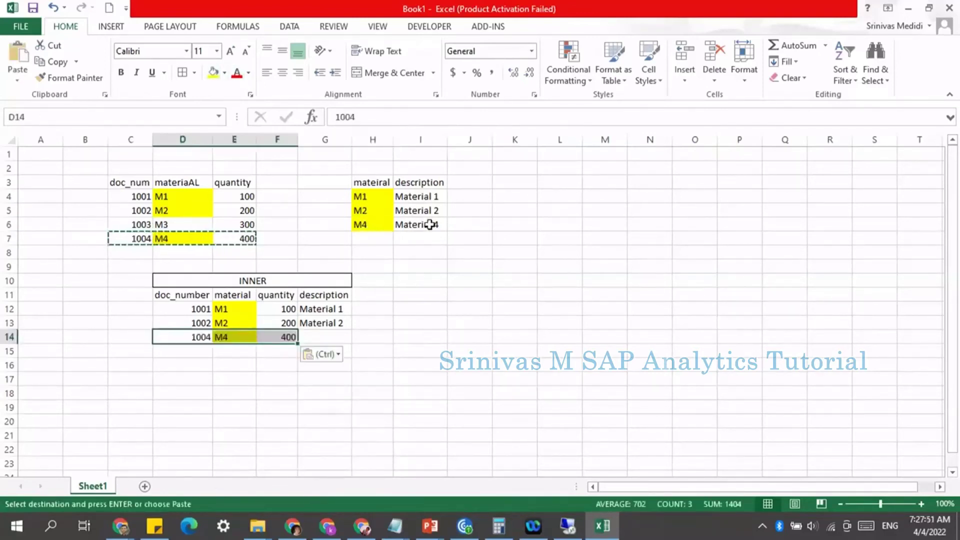
Copy the M4 description from I6 into cell G14 of the INNER result table.
click(423, 224)
key(ctrl+c)
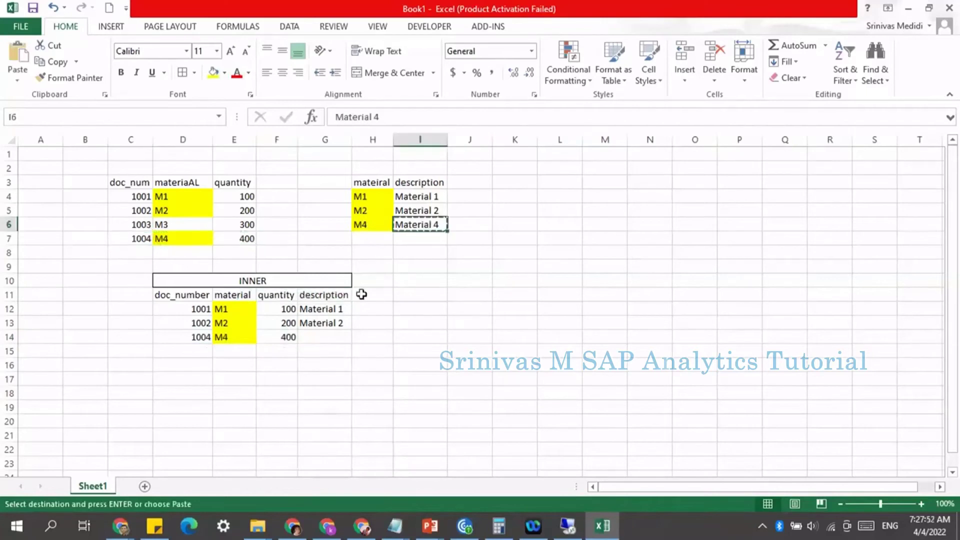
click(315, 338)
key(ctrl+v)
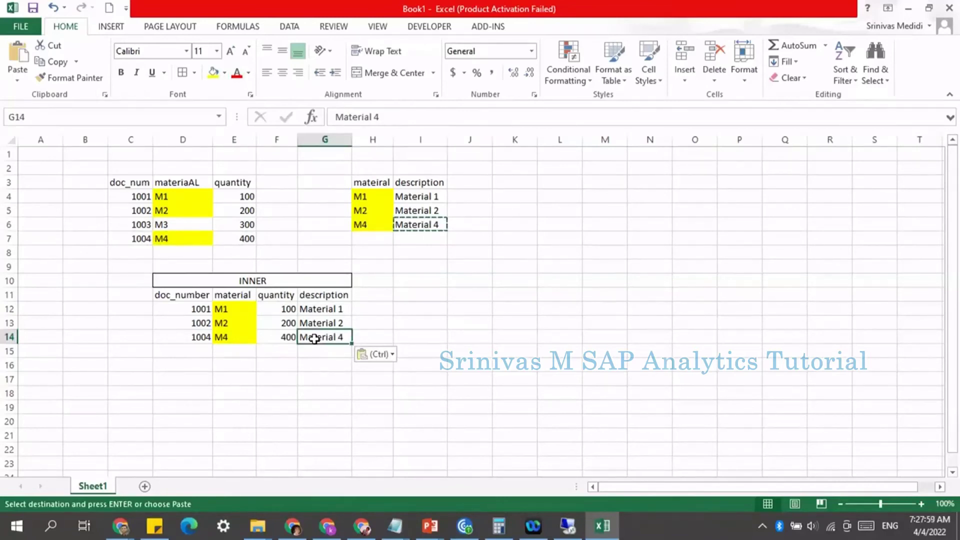
key(Escape)
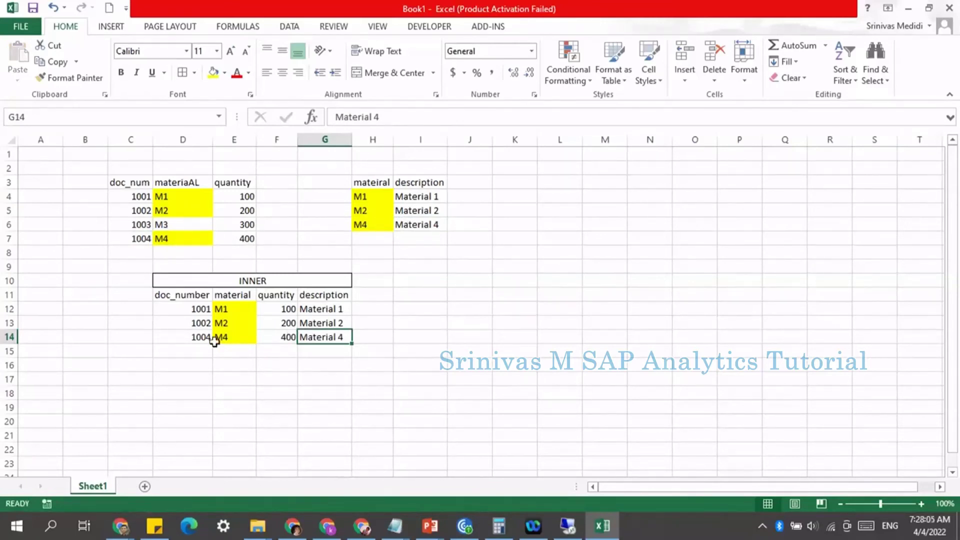
drag(187, 337, 308, 340)
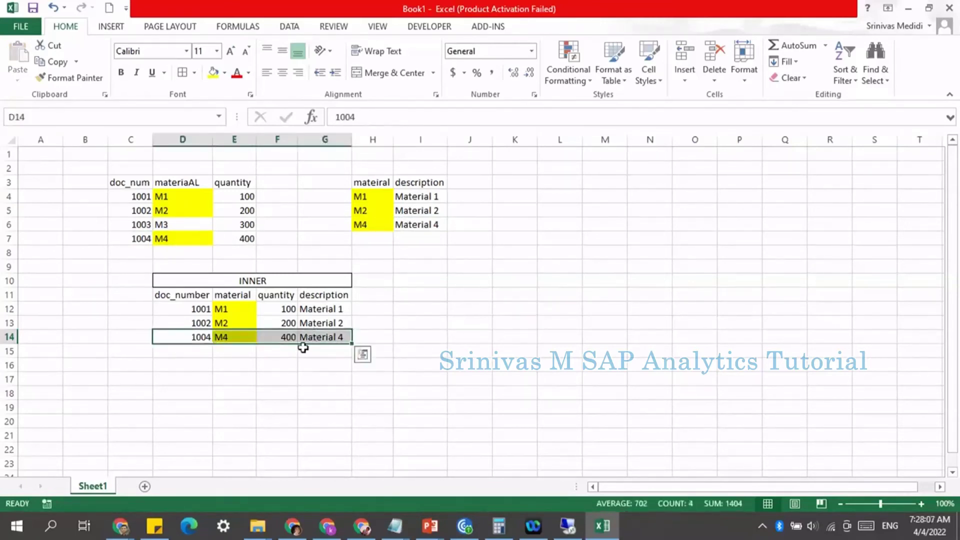
click(303, 348)
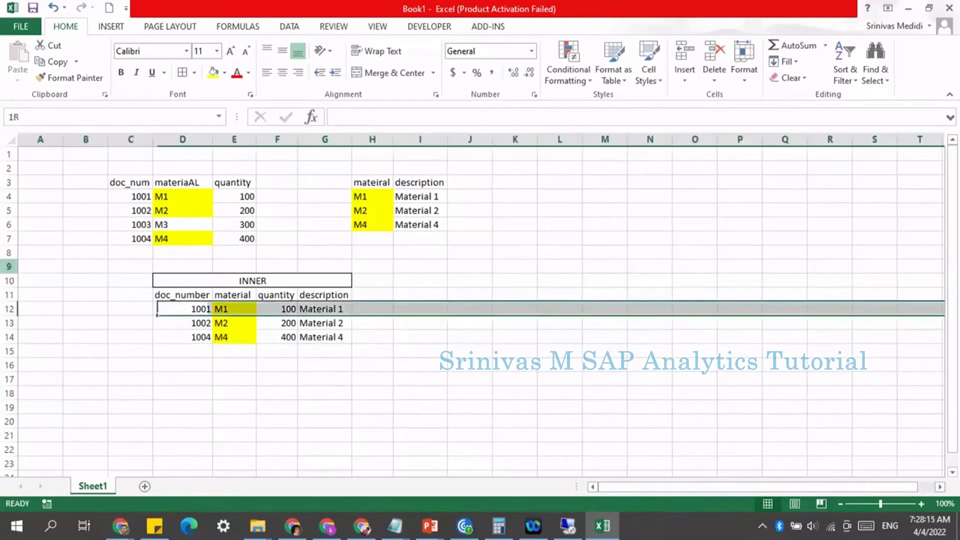
Insert a blank row at row 9, above the INNER result table.
right_click(9, 267)
click(41, 364)
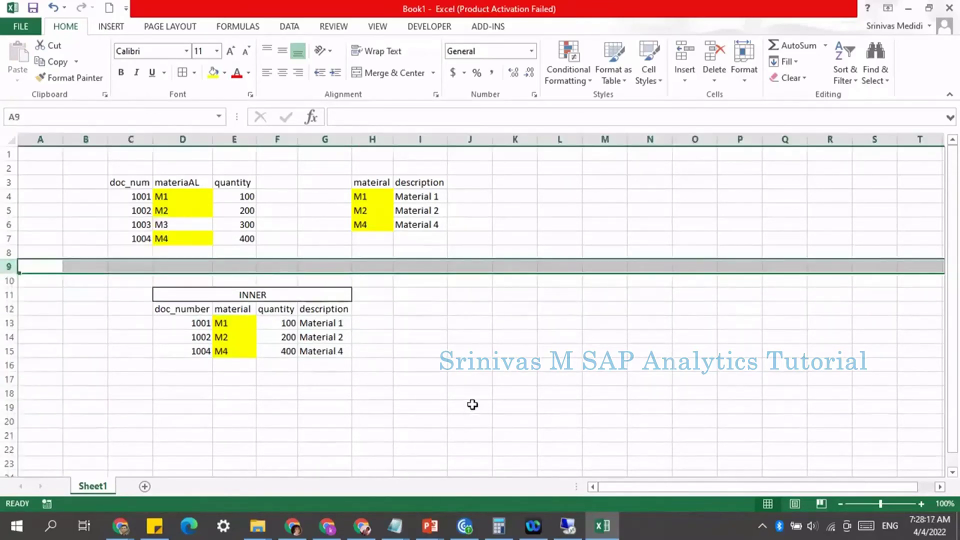
click(470, 407)
Insert a new column before the description column of the material table.
drag(374, 180, 415, 224)
click(418, 143)
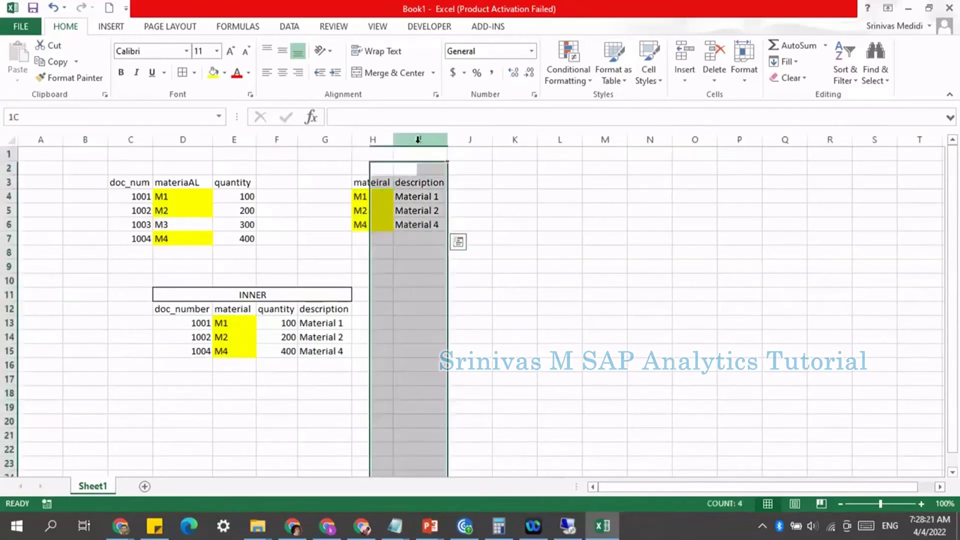
right_click(418, 142)
click(444, 242)
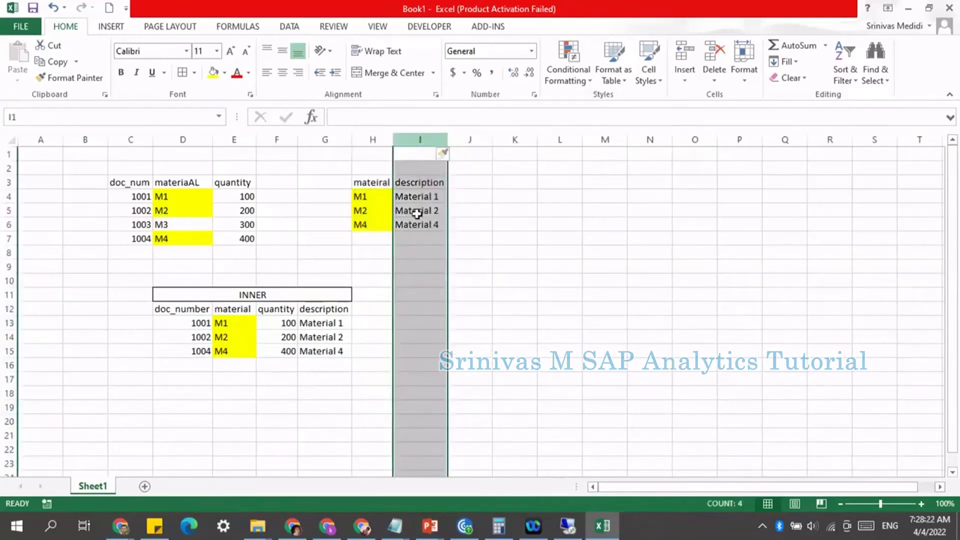
Enter the heading Objvers in cell I3 of the new column, correcting its spelling.
click(412, 182)
text(OB)
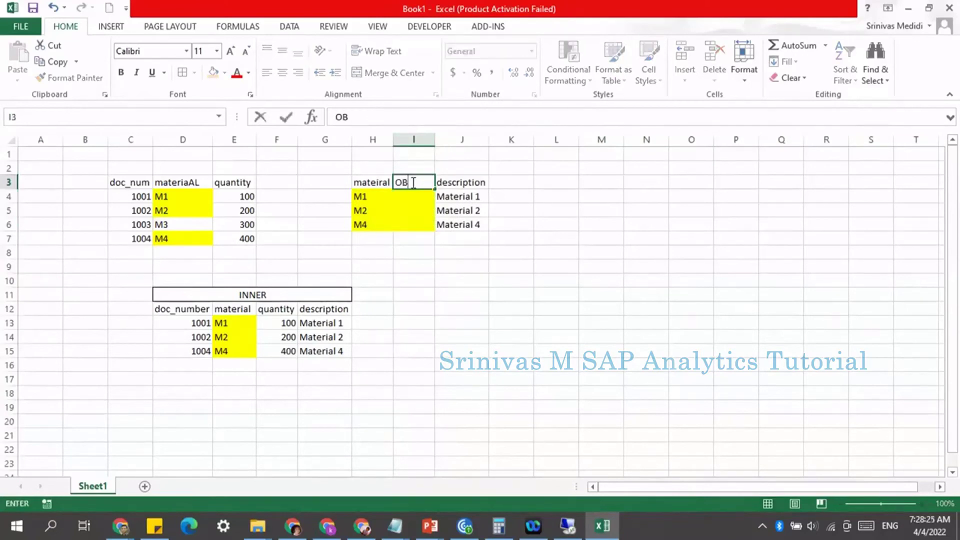
text(jverws)
key(Return)
click(412, 182)
double_click(414, 183)
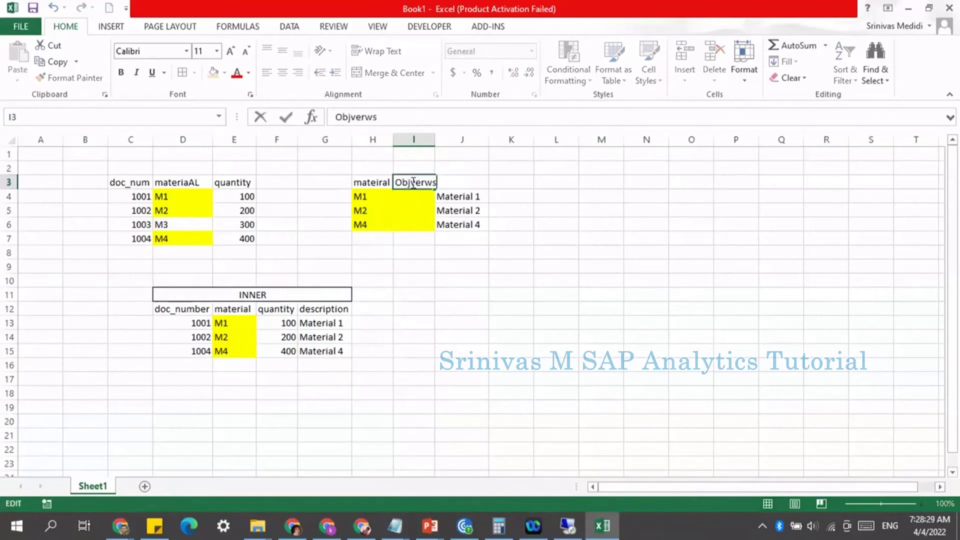
text(s)
key(Return)
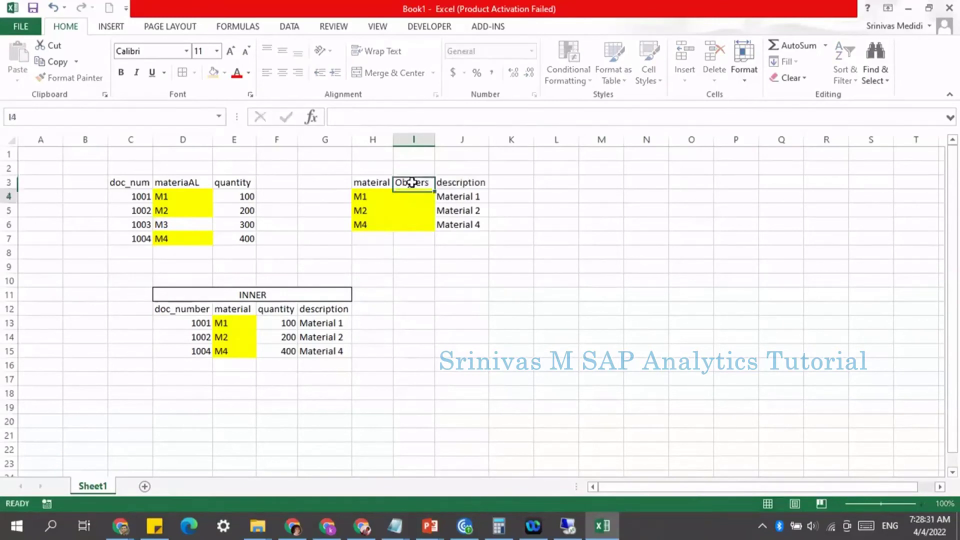
Enter A as the Objvers value for all three materials in I4:I6.
text(A)
key(Return)
text(A)
key(Return)
text(A)
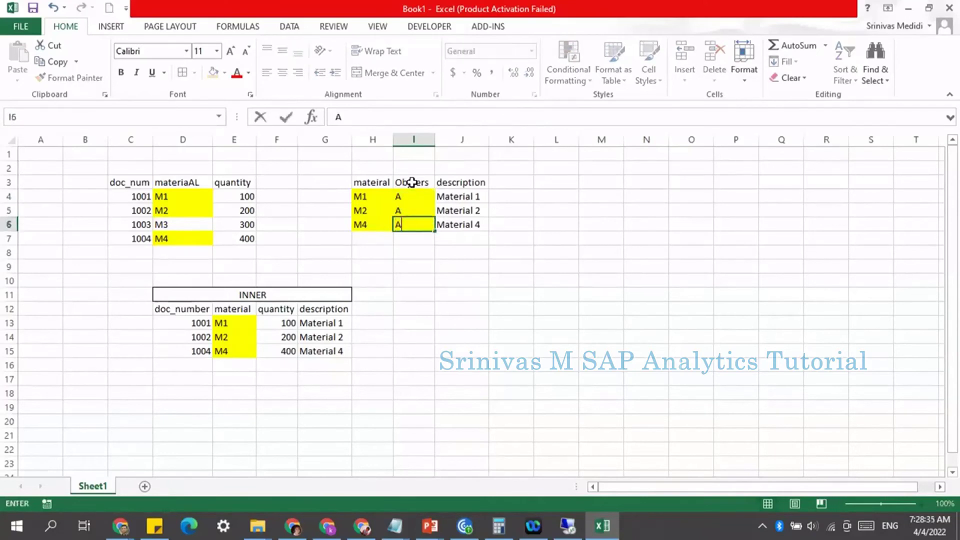
key(Return)
Add a second M4 row to the material table in H7:J7 with Objvers B and description Material4.
key(Left)
text(M)
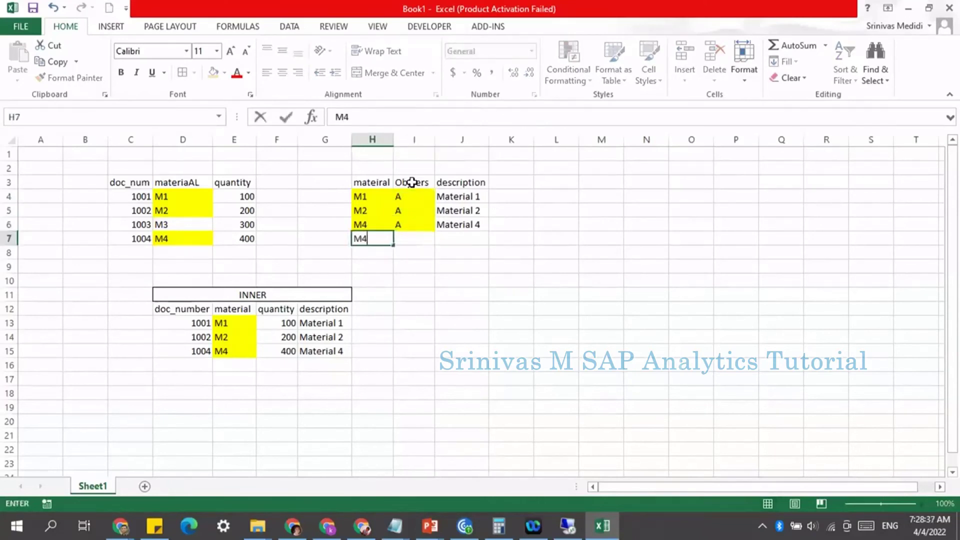
text(4)
key(Tab)
text(B)
key(Tab)
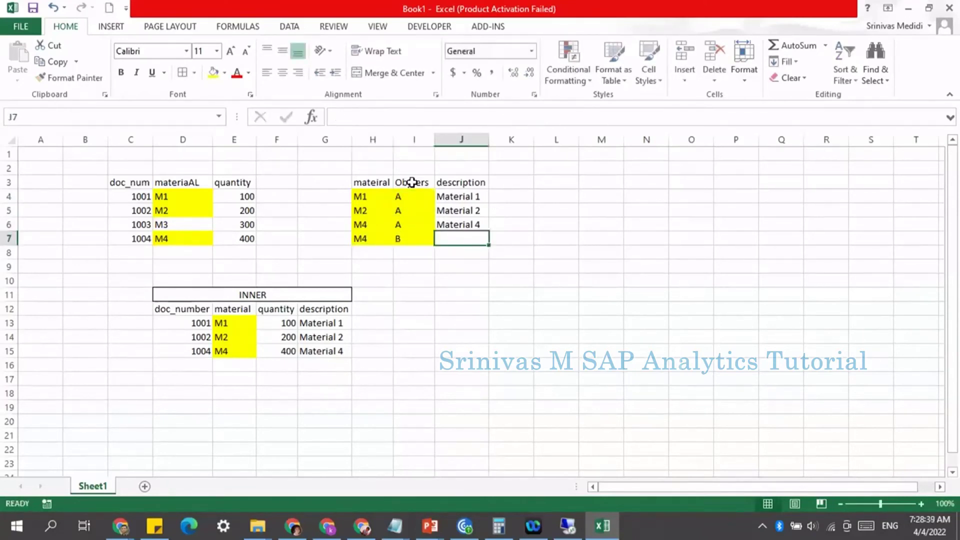
text(Material)
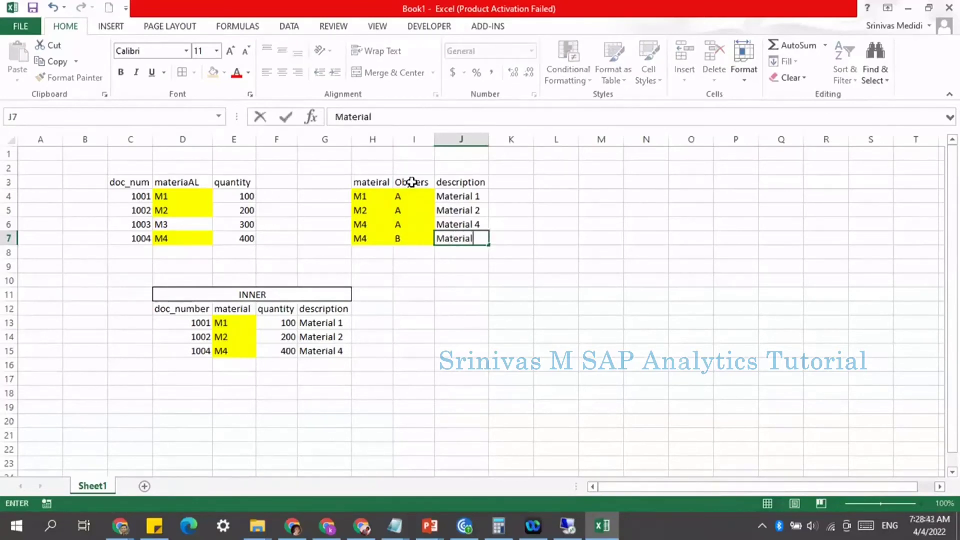
text(4)
key(Return)
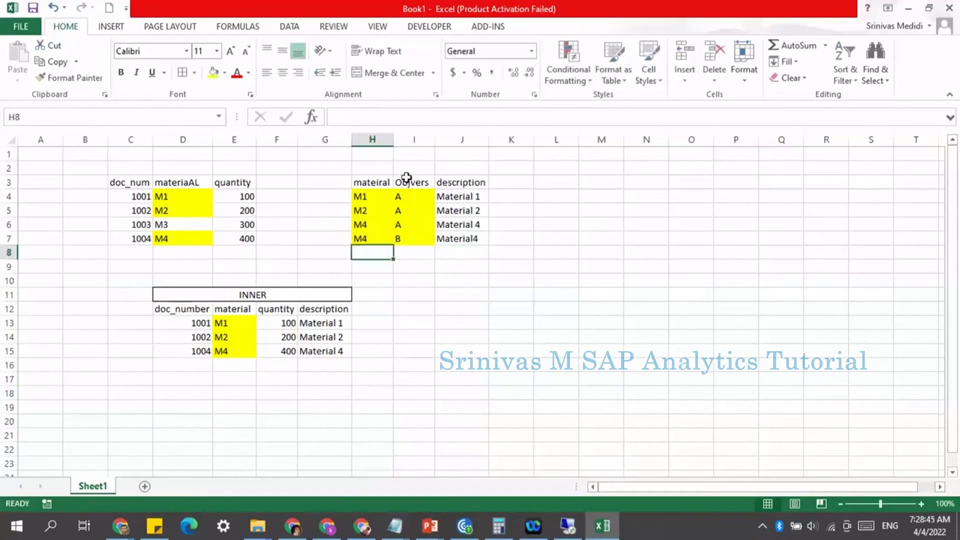
Examine the two M4 descriptions and trace how the M1 and M2 rows match between the source tables and the inner join result.
click(445, 225)
click(469, 234)
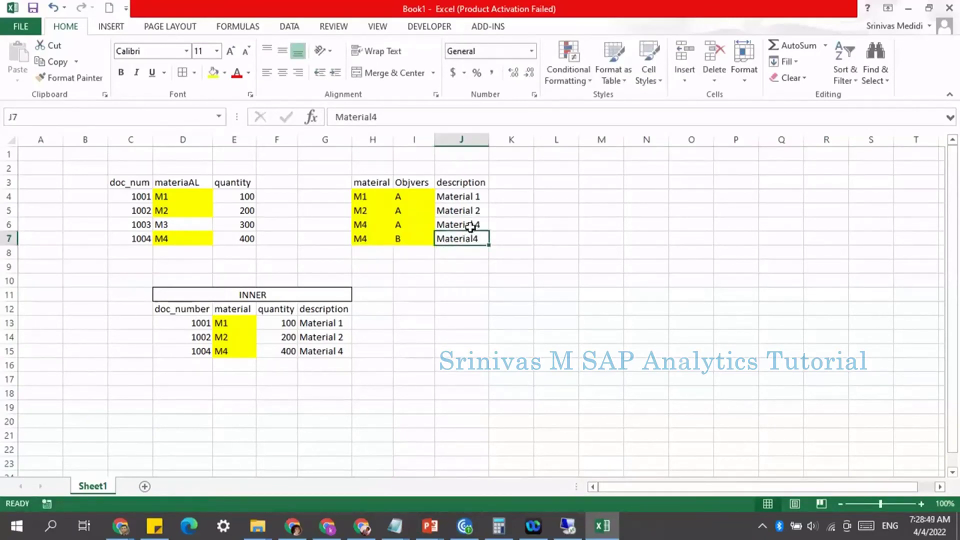
click(475, 225)
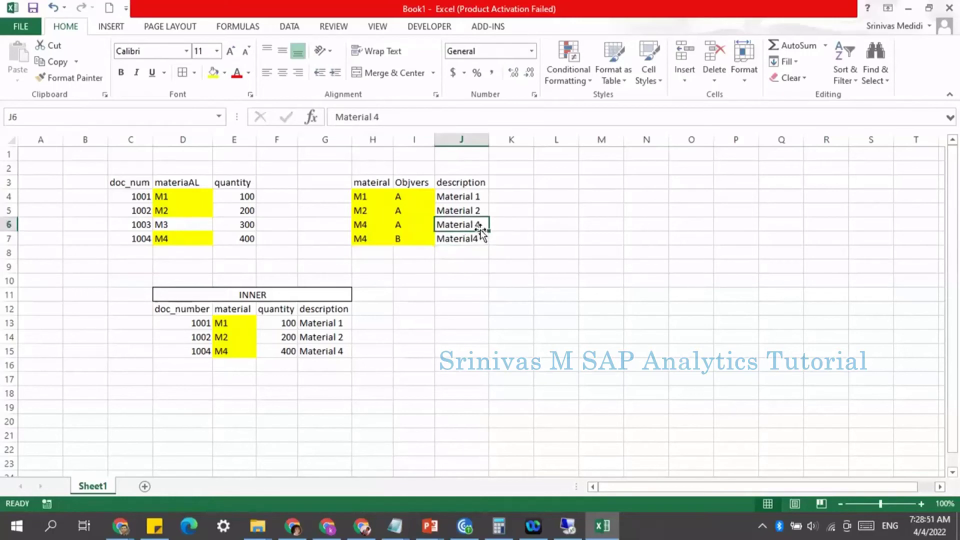
click(448, 240)
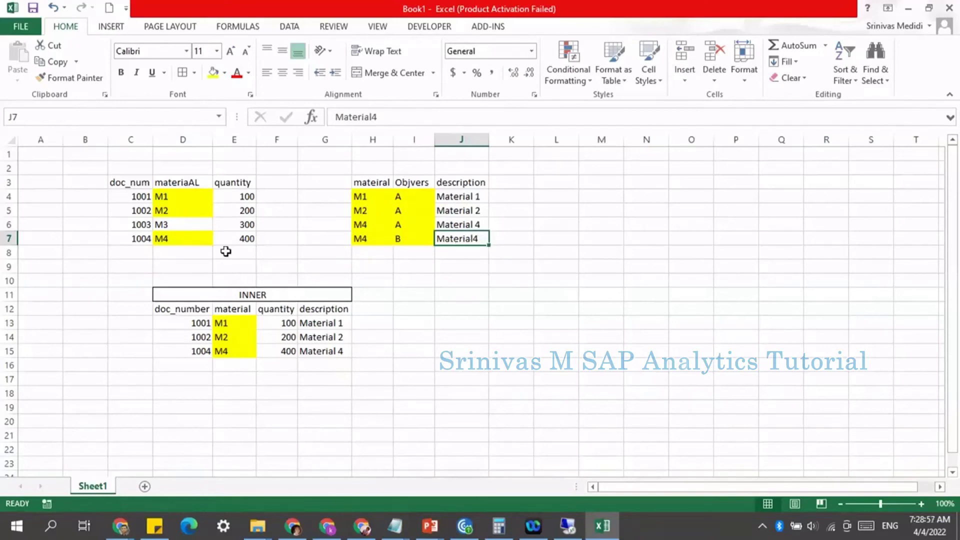
drag(125, 181, 454, 242)
click(370, 364)
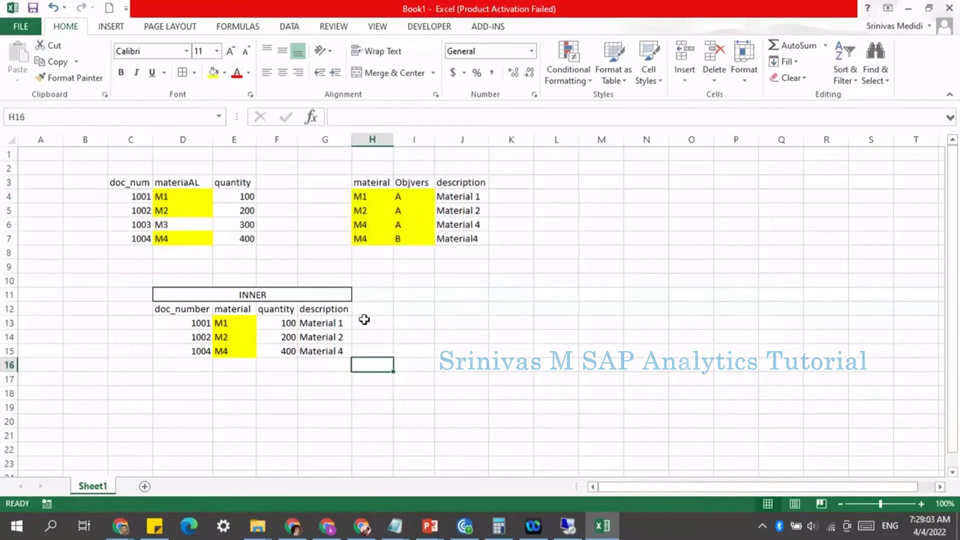
drag(133, 184, 203, 210)
drag(136, 196, 247, 197)
click(186, 196)
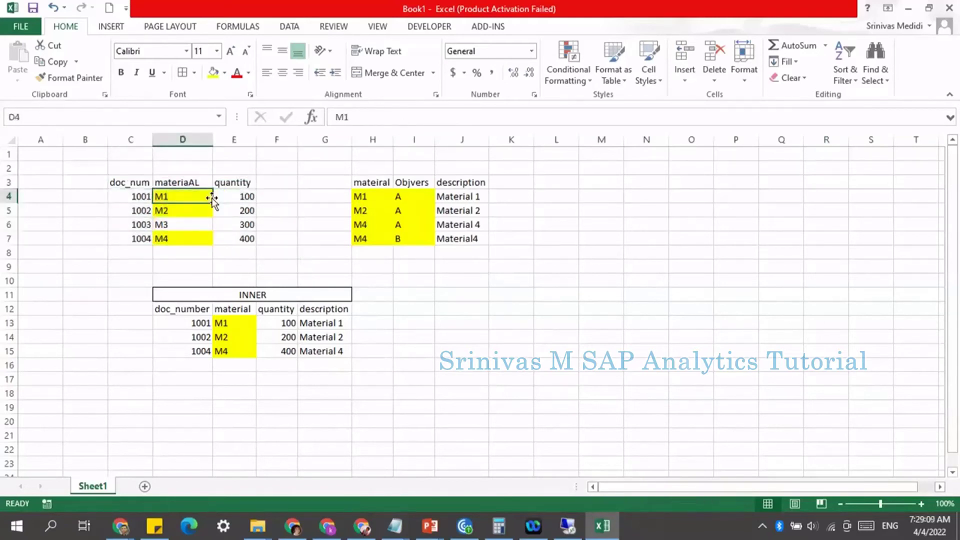
click(364, 197)
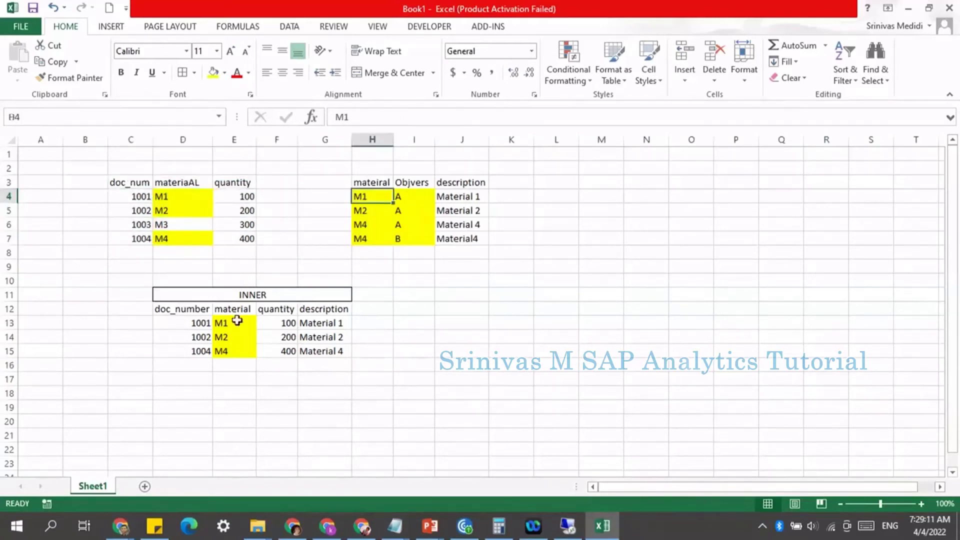
drag(197, 323, 330, 323)
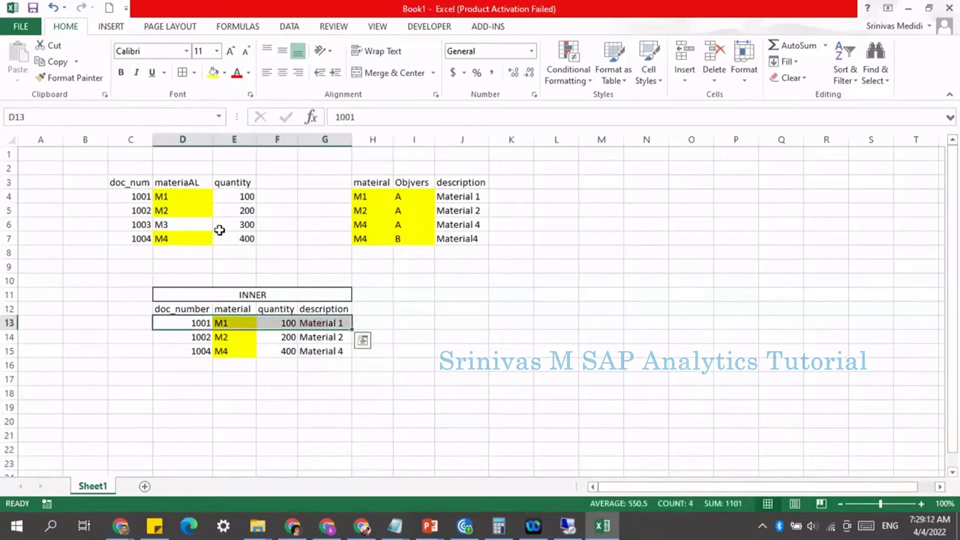
click(174, 211)
drag(369, 210, 470, 215)
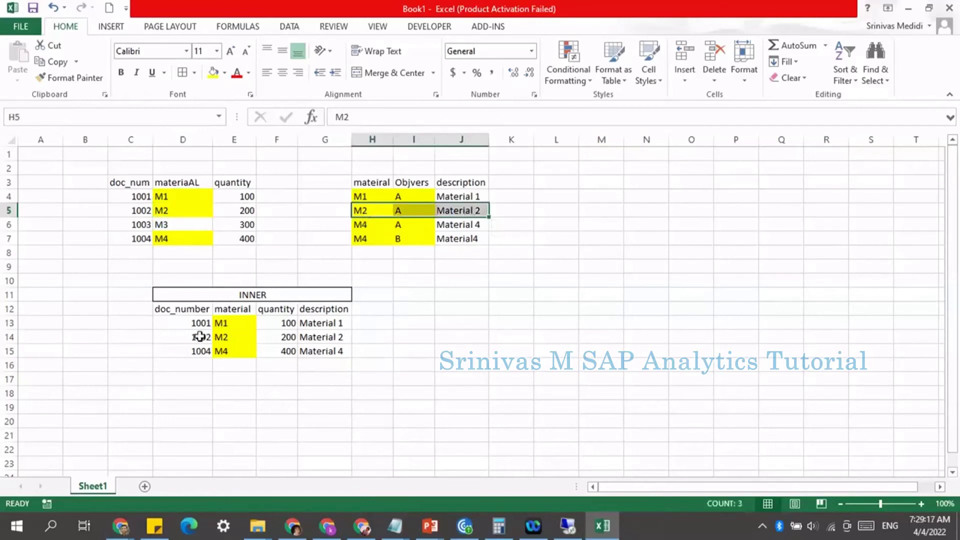
drag(199, 337, 316, 337)
Color the text of the unmatched M3 row in C6:E6 red.
drag(145, 224, 234, 225)
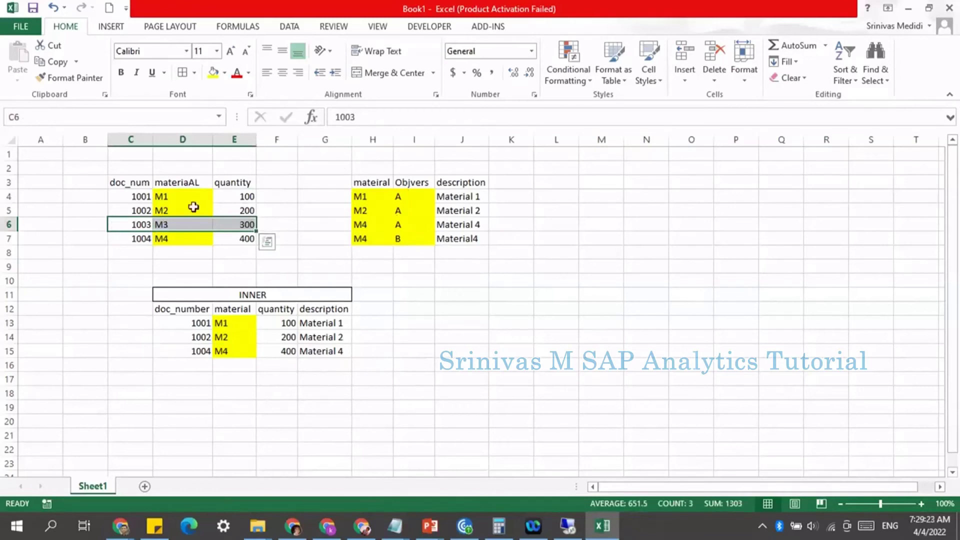
click(236, 72)
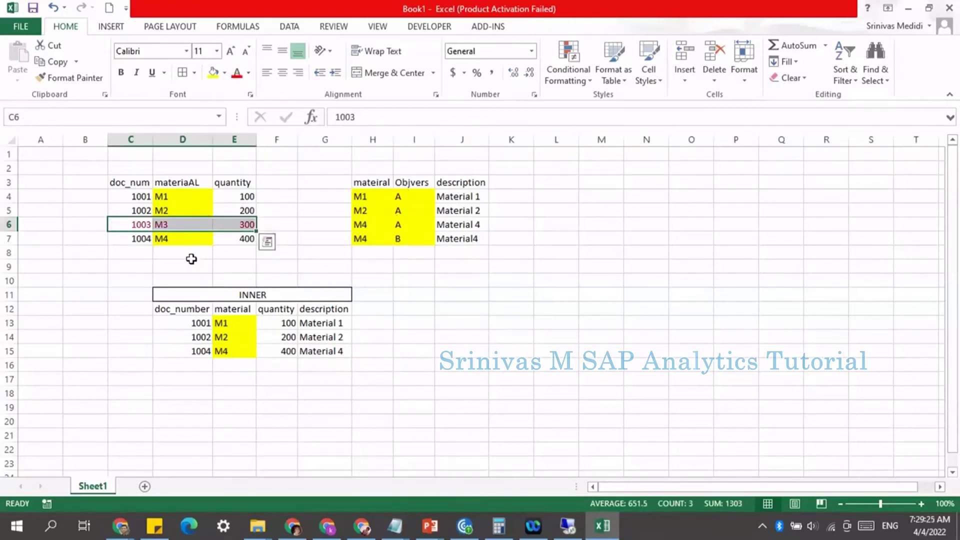
click(172, 268)
Compare the M4 entry of document 1004 with both M4 rows in the material table.
drag(133, 238, 233, 242)
click(369, 227)
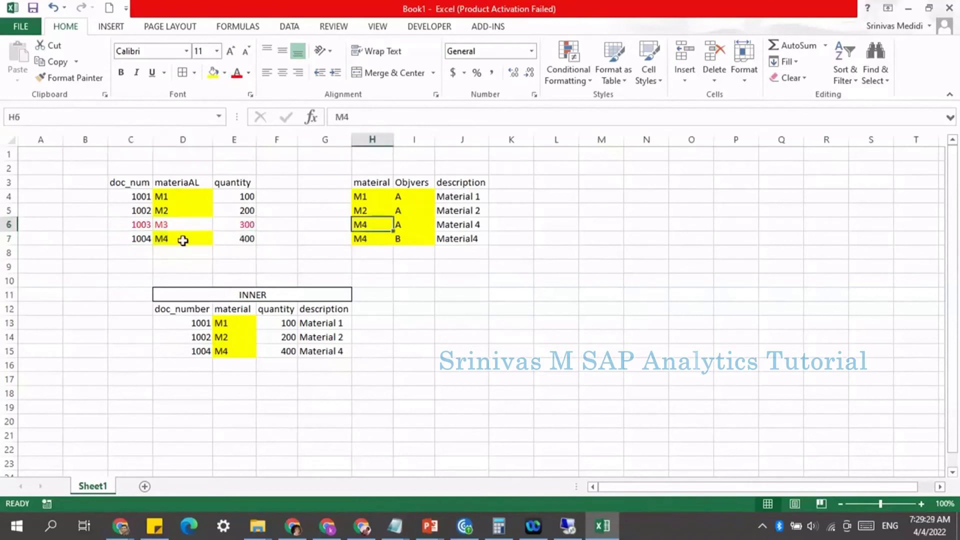
click(182, 239)
click(369, 225)
click(337, 357)
click(378, 229)
click(338, 239)
drag(363, 240, 452, 240)
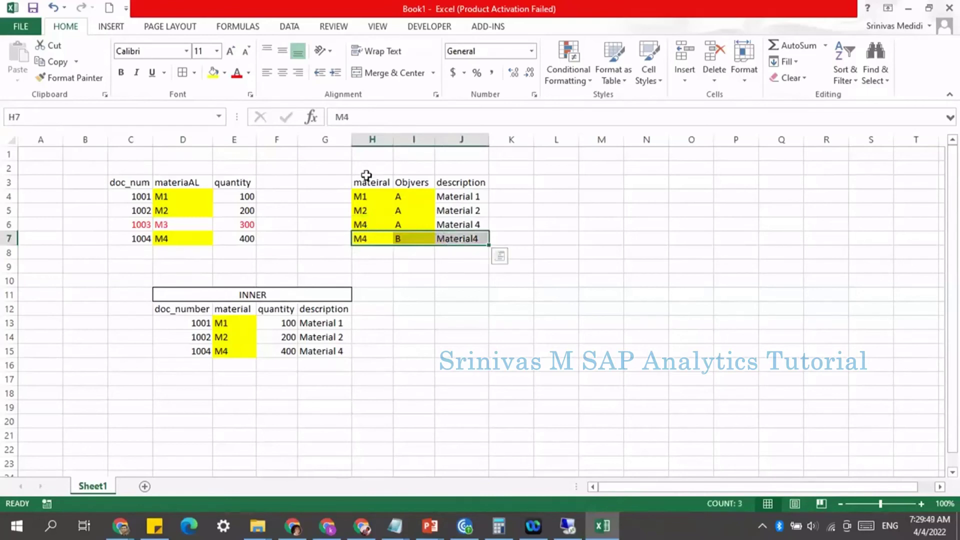
click(369, 238)
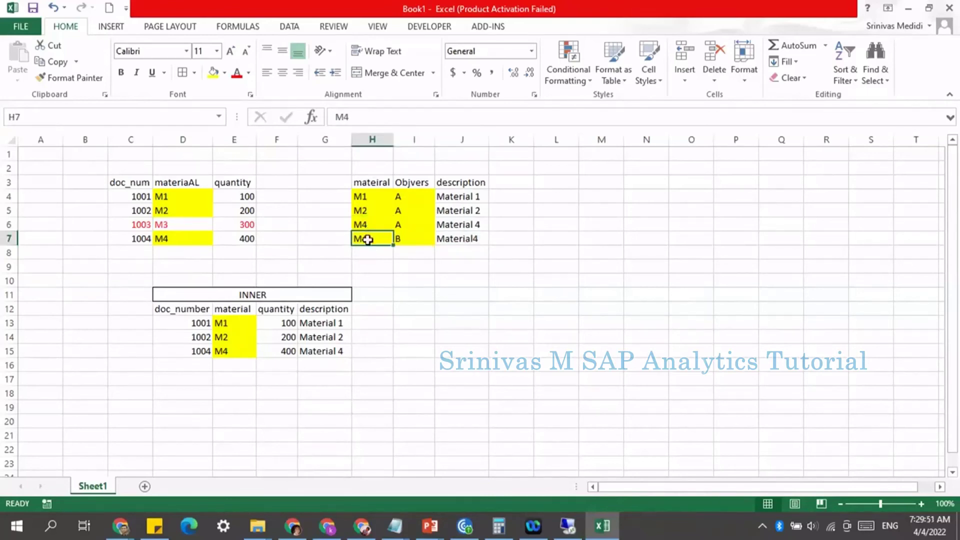
Duplicate document number 1004, material M4 and quantity 400 from D15:F15 into row 16 of the inner join result.
drag(197, 352, 273, 350)
key(ctrl+c)
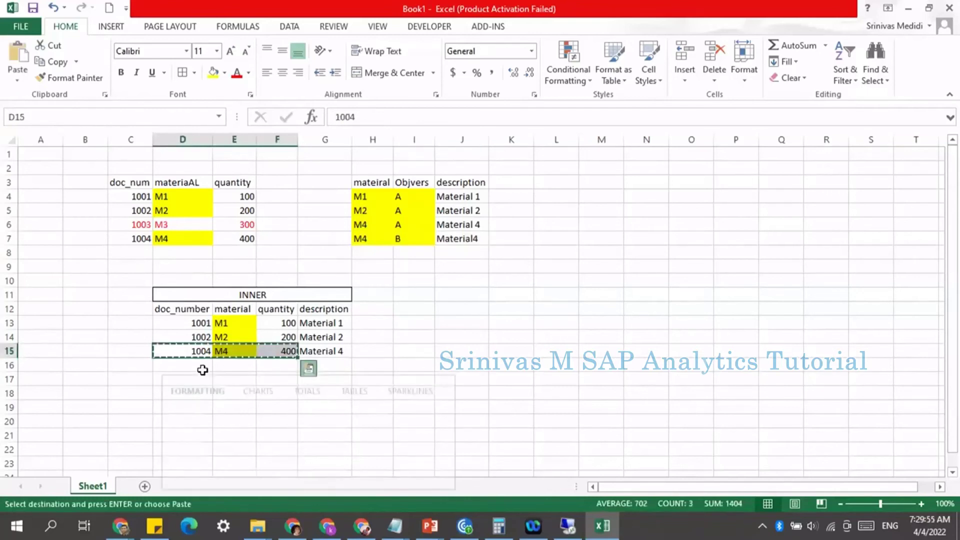
click(203, 370)
key(ctrl+v)
key(Escape)
Copy the description Material4 from J7 into G16 of the inner join result.
click(319, 364)
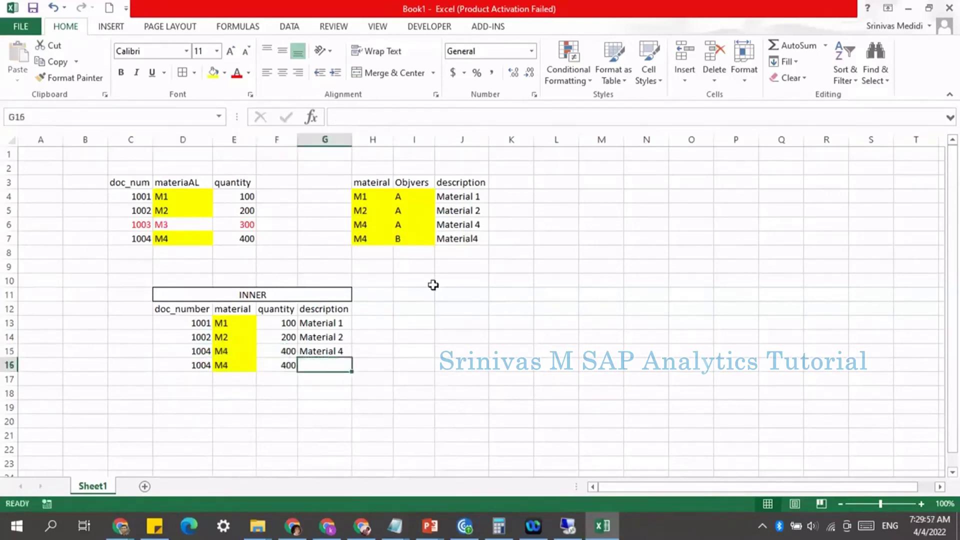
click(456, 239)
key(ctrl+c)
click(318, 367)
key(ctrl+v)
key(Escape)
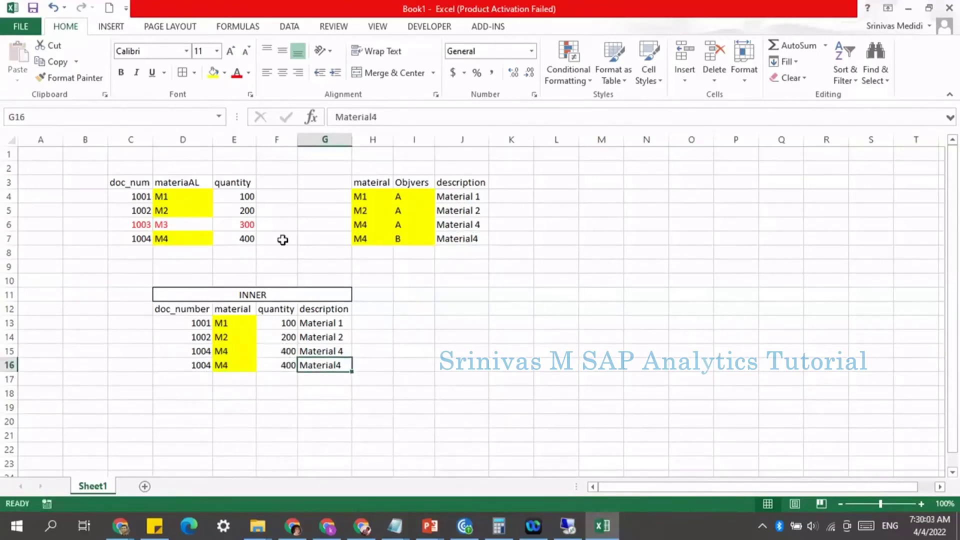
Examine the duplicated 1004 rows in the inner join result against the M4 rows of both source tables.
drag(233, 349, 325, 353)
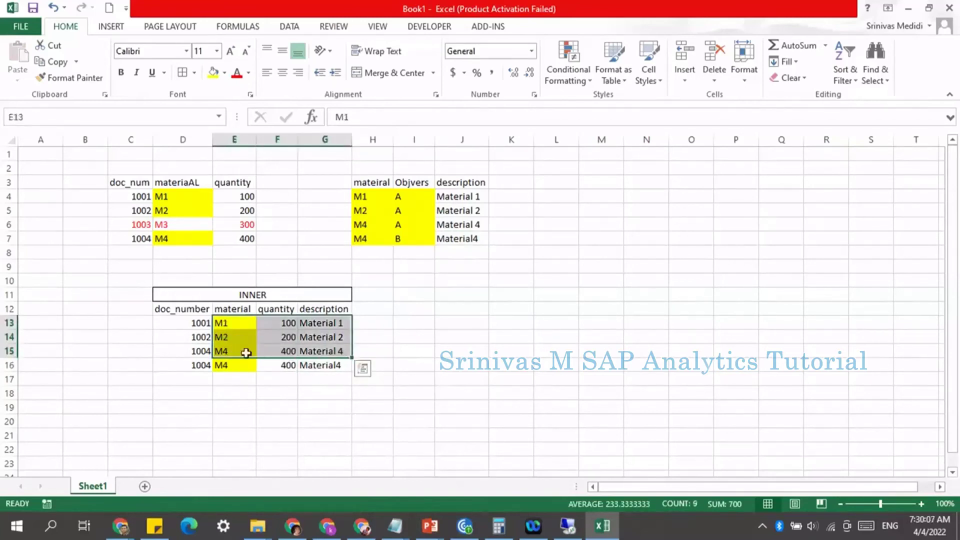
drag(190, 325, 315, 350)
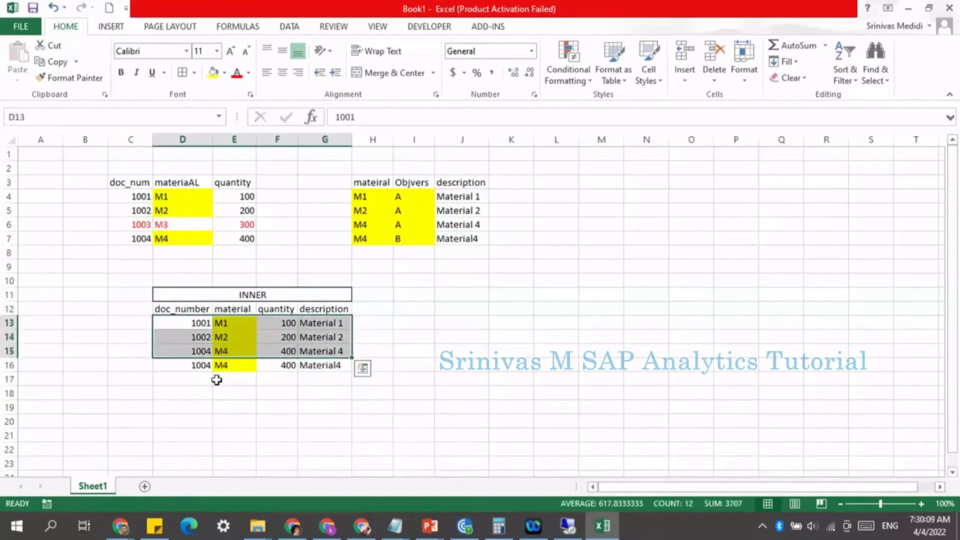
drag(198, 366, 314, 368)
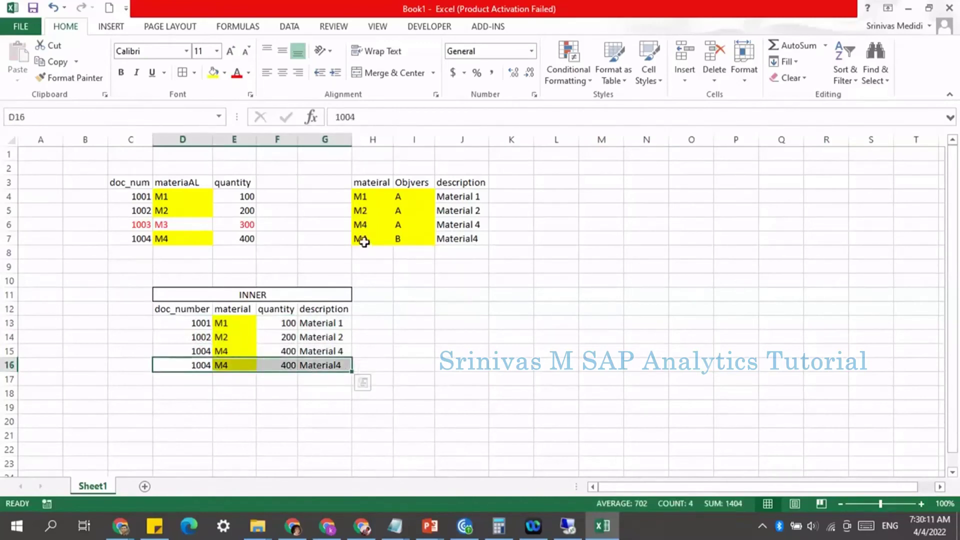
click(180, 237)
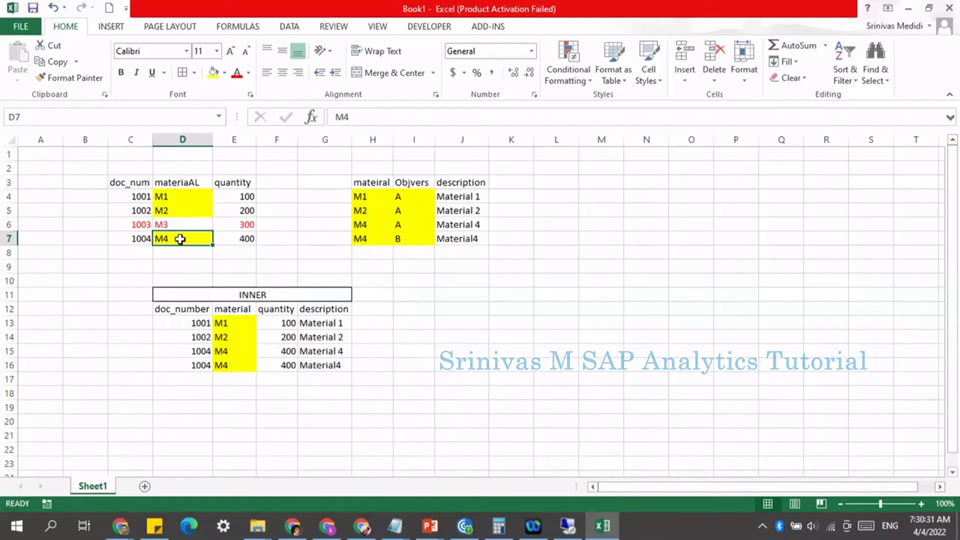
click(377, 235)
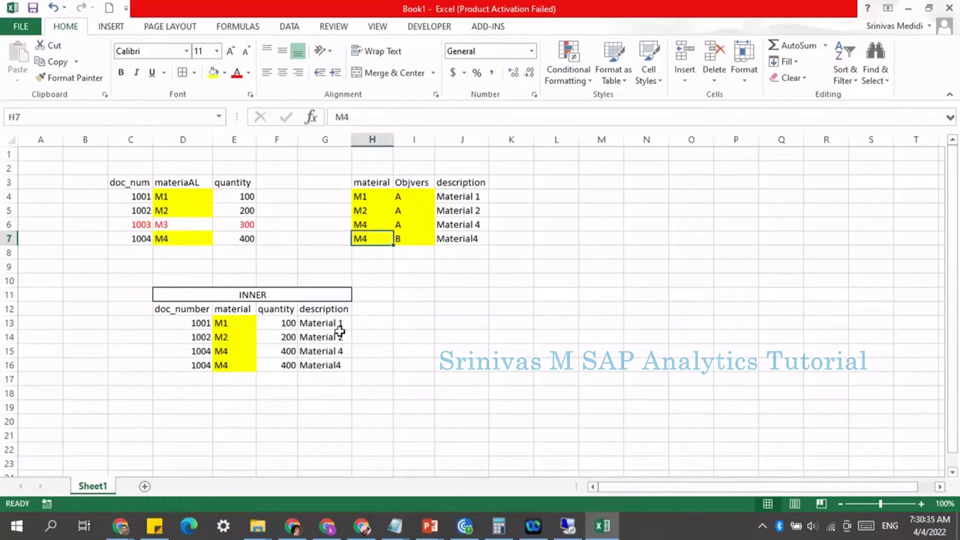
drag(203, 353, 334, 366)
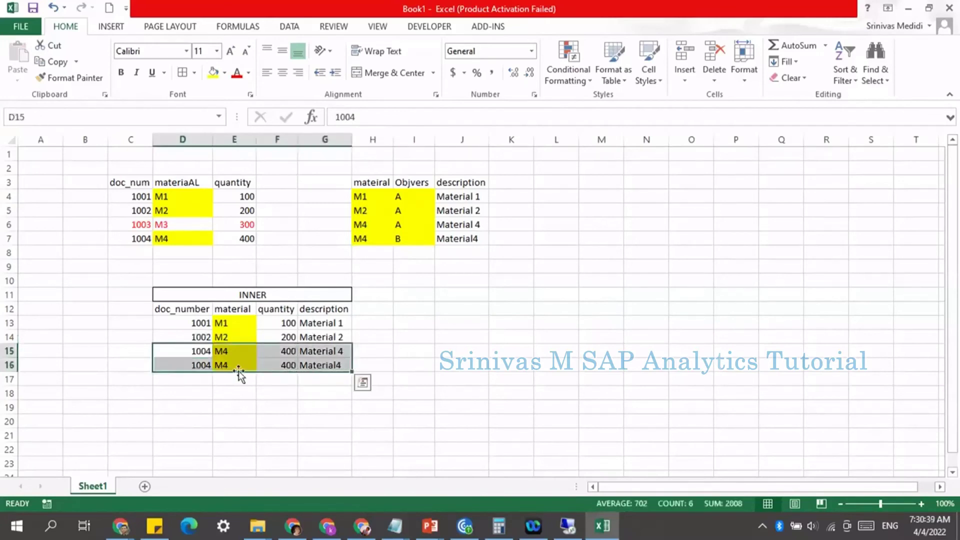
drag(232, 321, 336, 363)
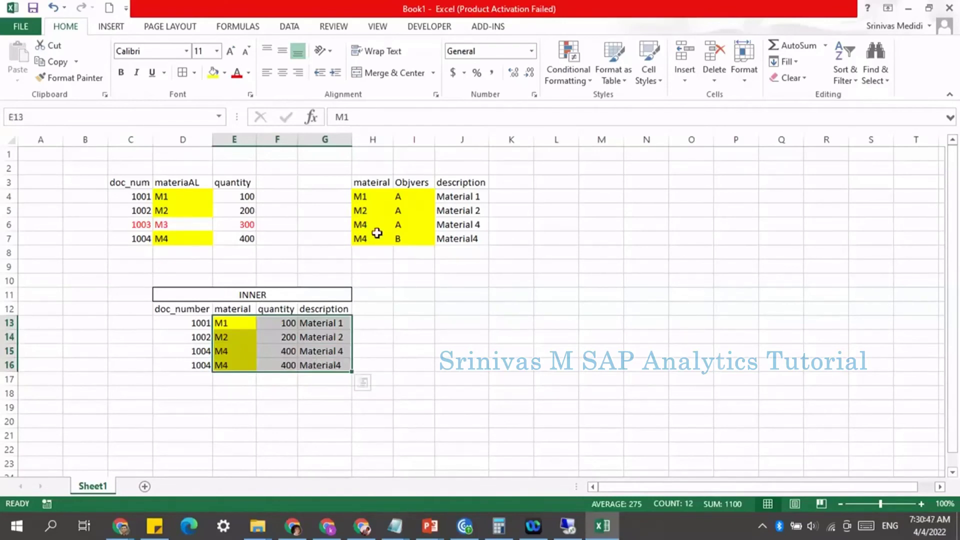
click(400, 223)
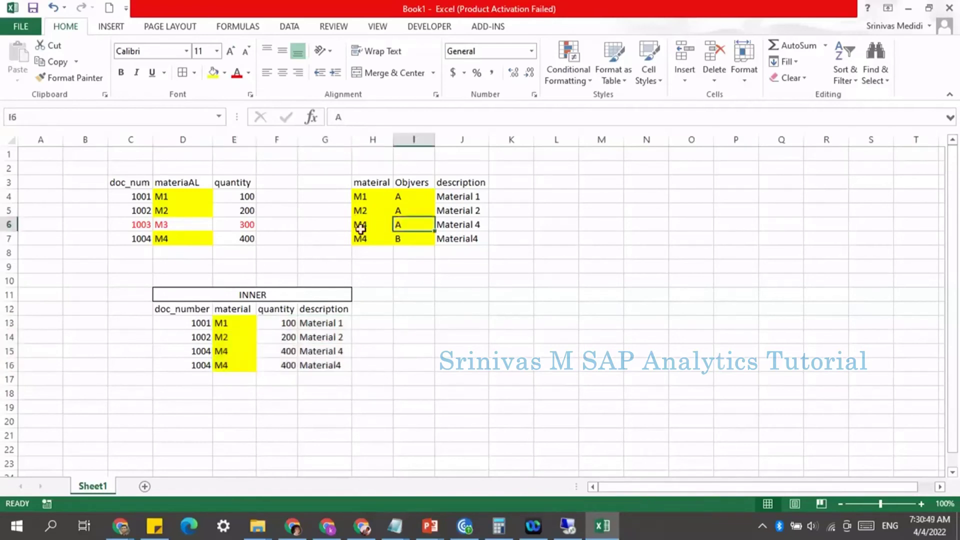
click(195, 244)
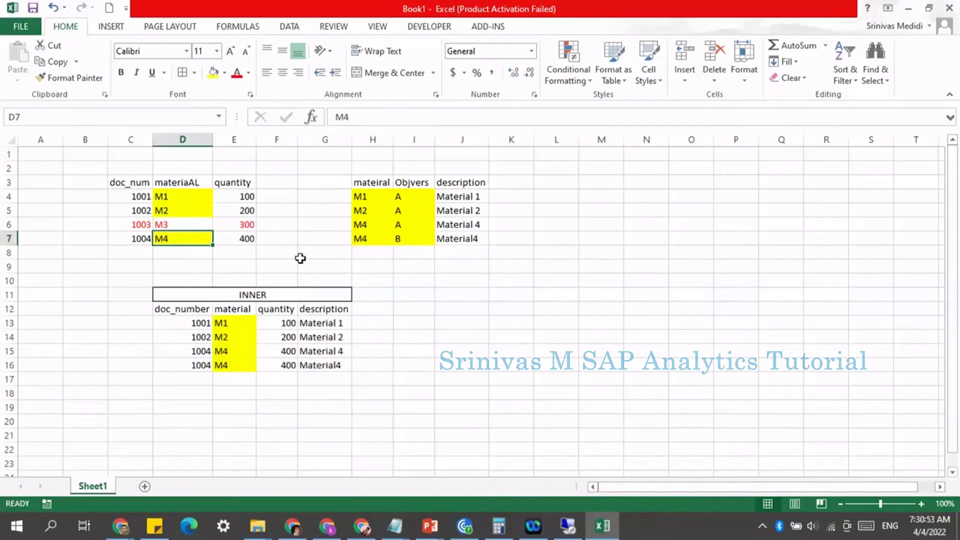
drag(368, 234, 467, 237)
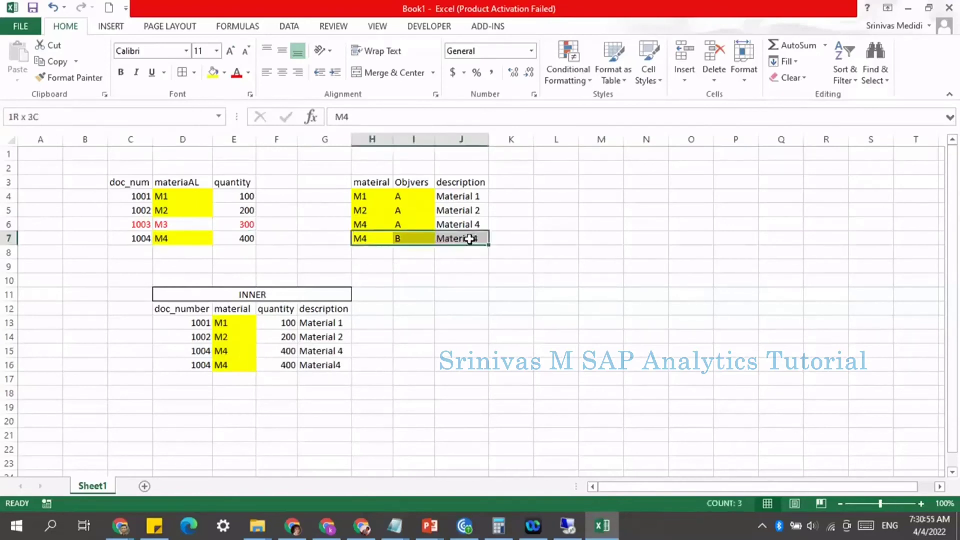
click(310, 280)
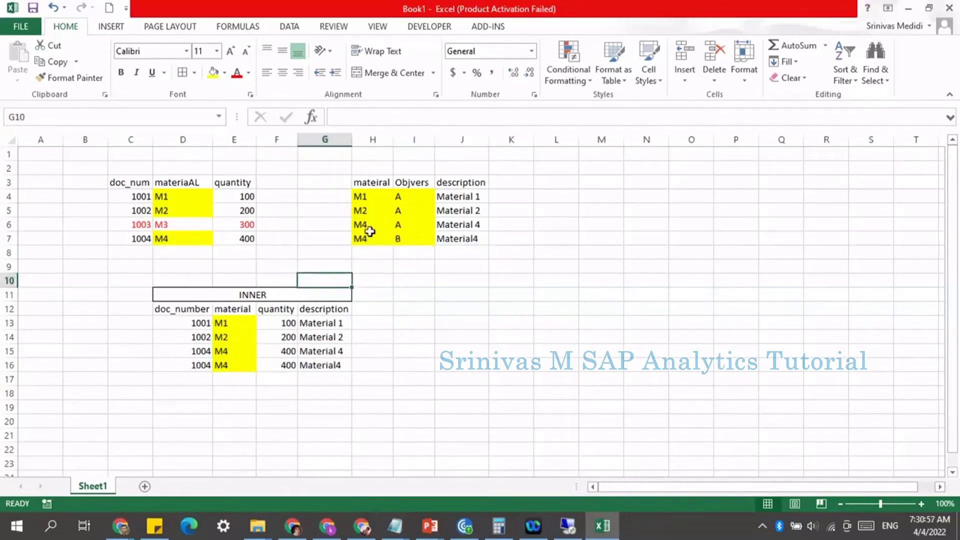
drag(367, 252, 453, 257)
key(ctrl+c)
key(Escape)
Copy both source tables and the inner join result in C3:J16 to a second block starting at L3.
drag(128, 185, 451, 361)
key(ctrl+c)
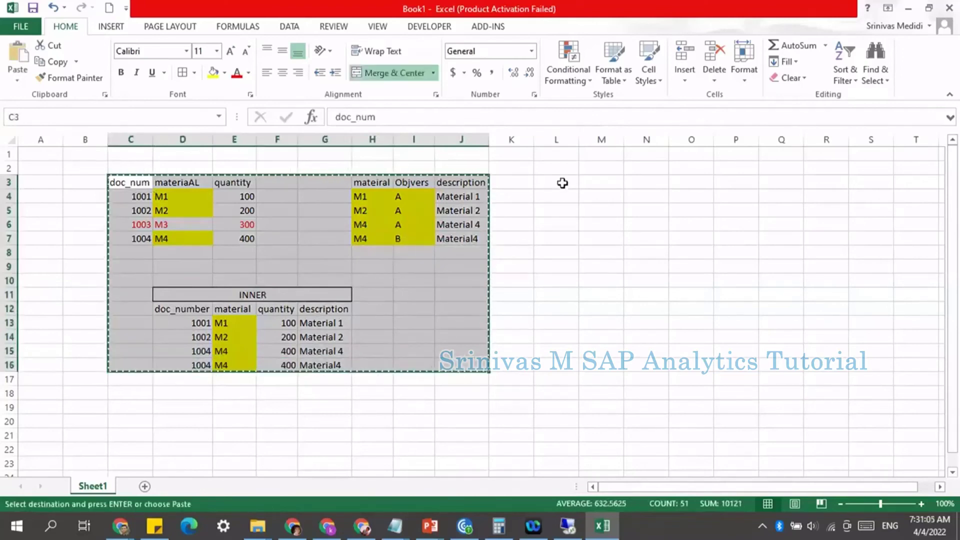
click(563, 183)
key(Return)
click(686, 279)
Clear the second M4 row in Q7:S7 of the copied material table by pasting the blank cells below over it.
drag(783, 252, 865, 253)
key(ctrl+c)
click(772, 240)
key(ctrl+v)
key(Escape)
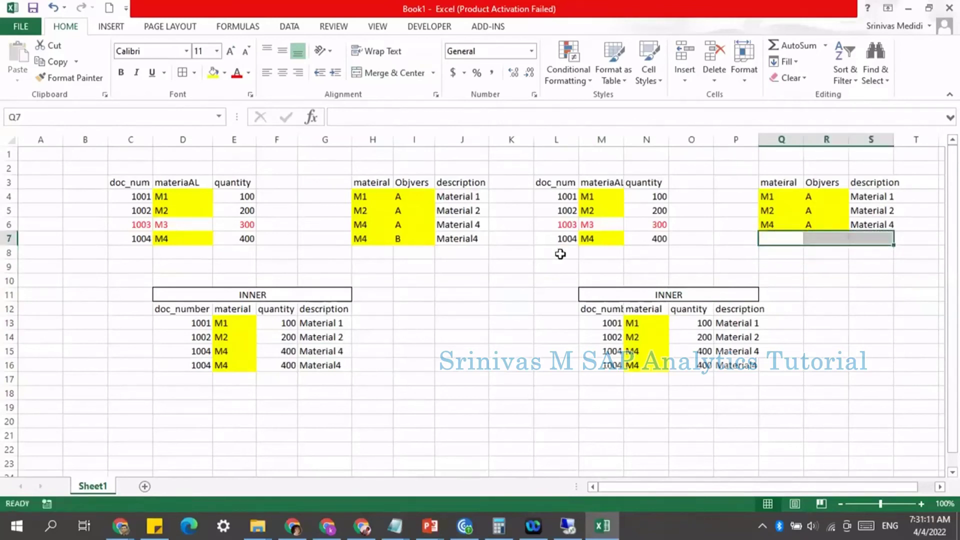
Add document 1005 with material M4 and quantity 500 in L8:N8 of the copied document table.
click(560, 254)
text(1005)
key(Tab)
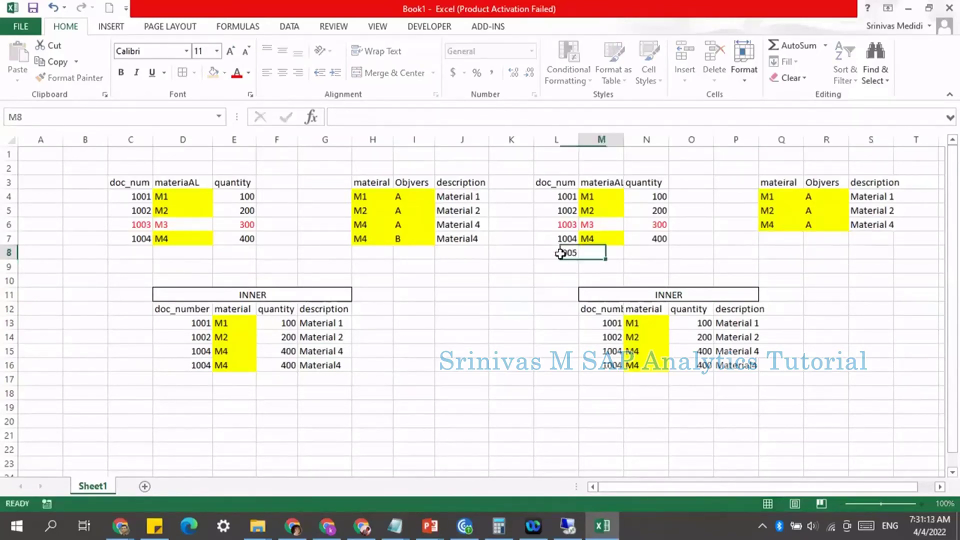
text(M4)
key(Tab)
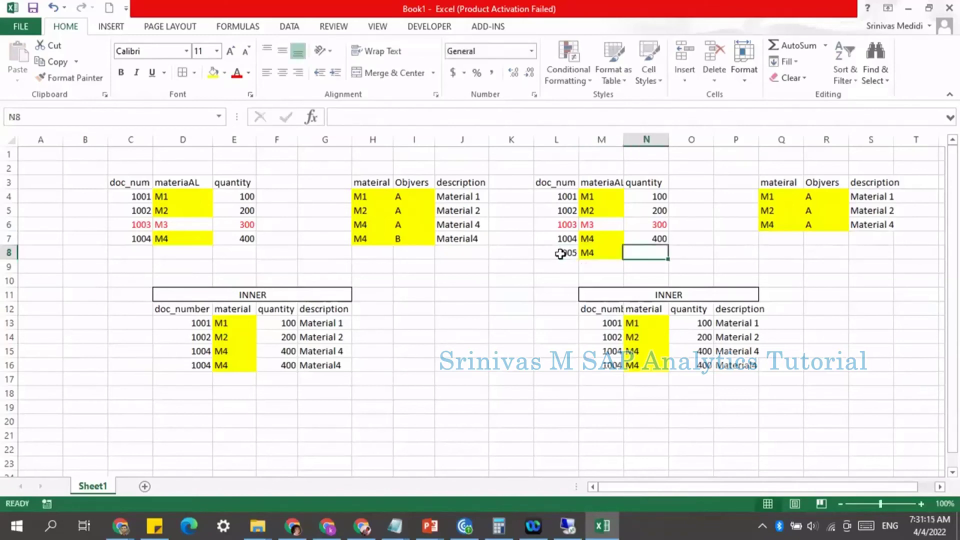
text(500)
key(Return)
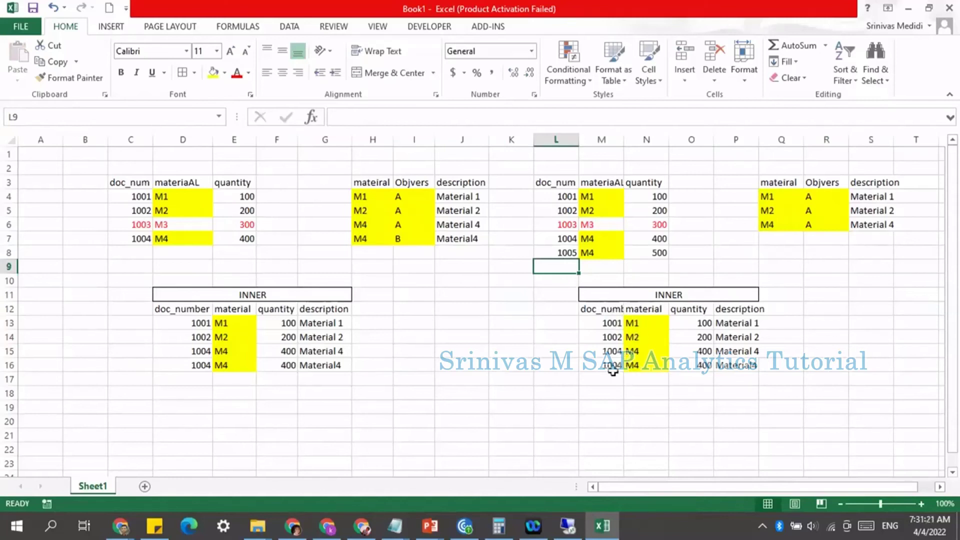
Copy the 1005 row from L8:N8 into row 17 of the copied inner join result, starting at M17.
drag(568, 252, 655, 253)
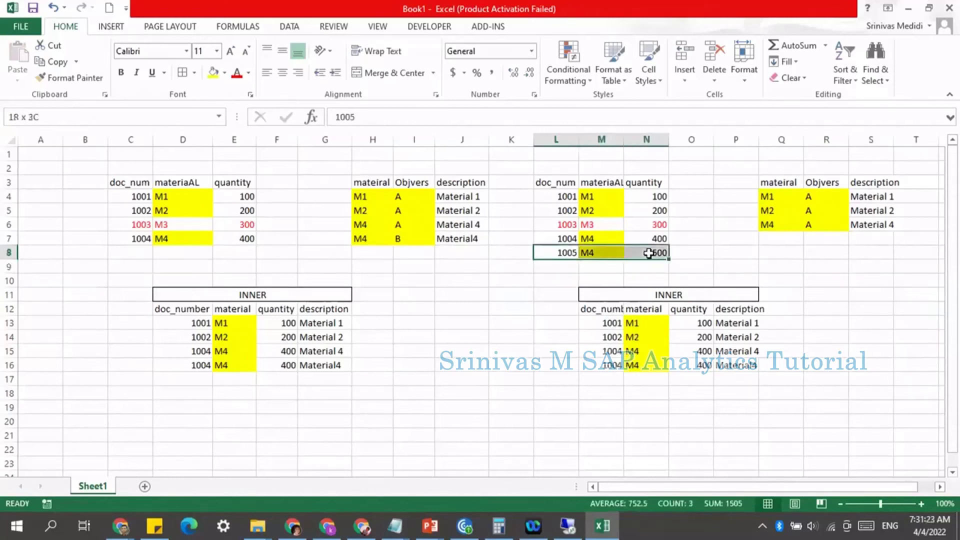
key(ctrl+c)
click(620, 379)
key(ctrl+v)
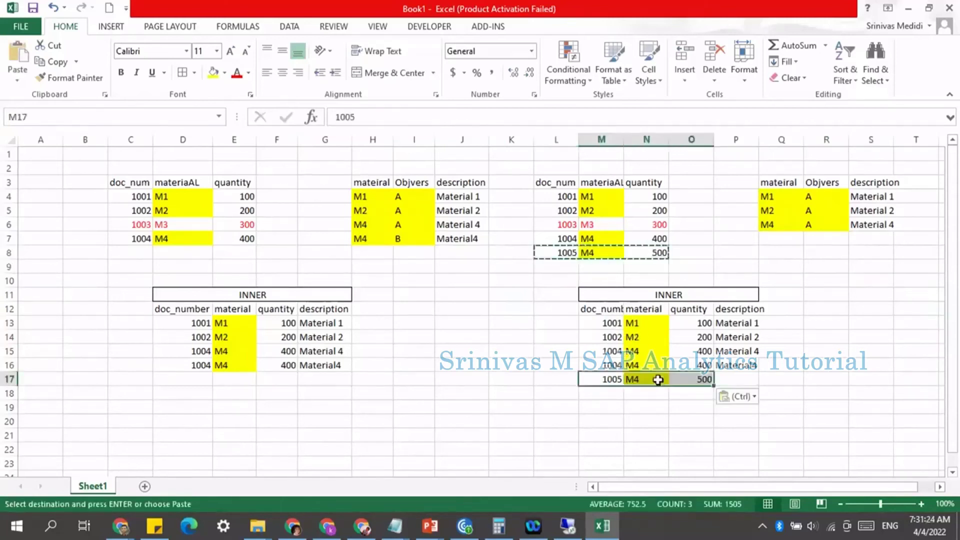
Copy the description Material4 from P16 into P17 for the 1005 row.
click(738, 369)
key(ctrl+c)
click(739, 379)
key(ctrl+v)
key(Escape)
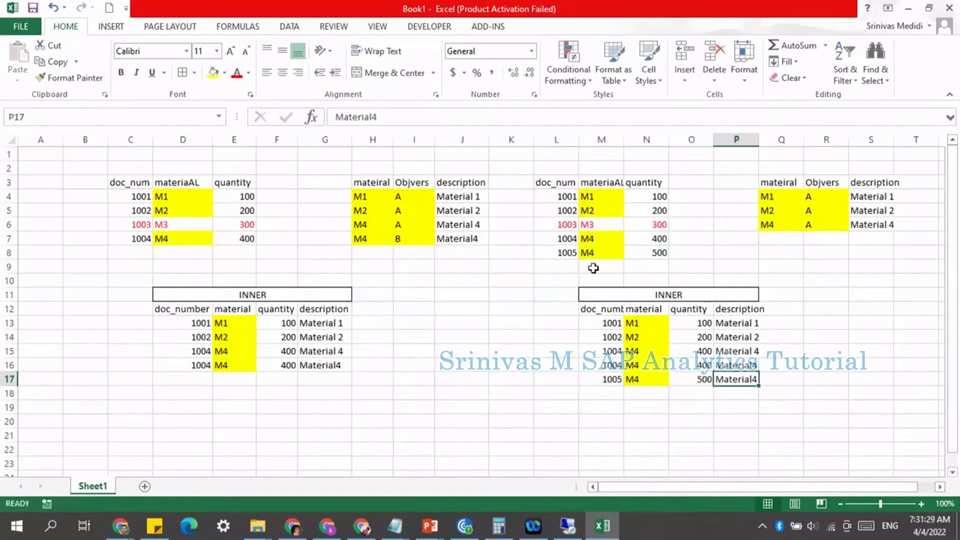
Move the 1005 row from M17:P17 up into row 16 of the copied inner join result, replacing the duplicate 1004 row.
drag(556, 251, 664, 252)
click(596, 252)
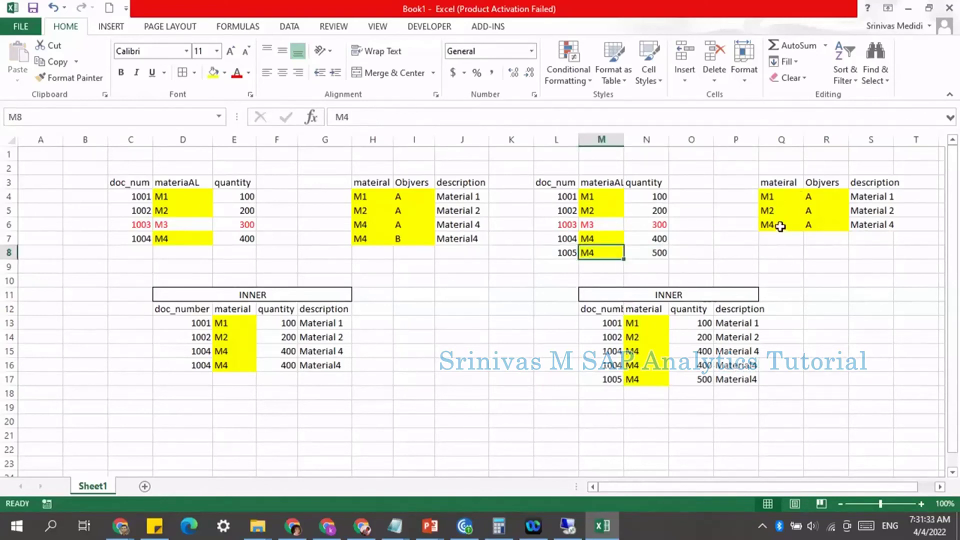
click(733, 380)
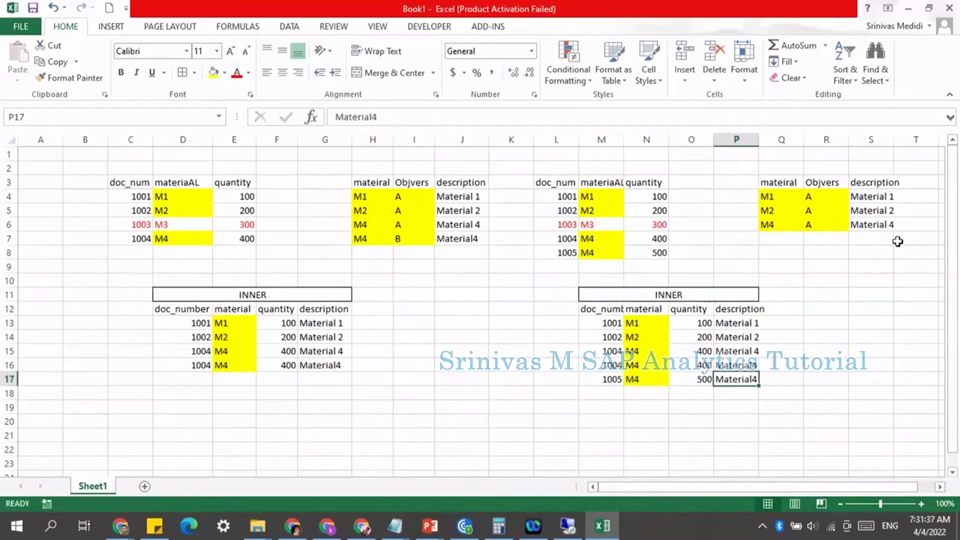
click(749, 364)
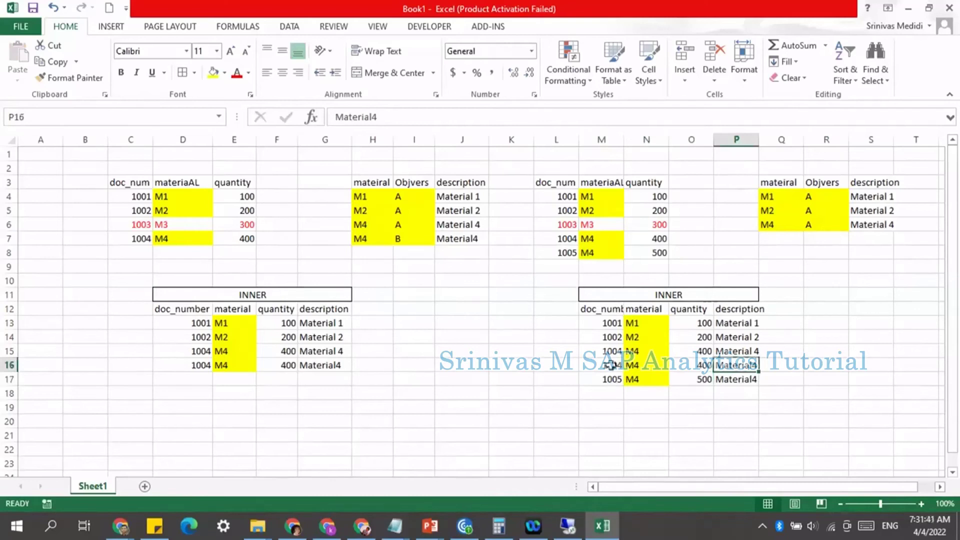
drag(614, 378, 739, 377)
key(ctrl+c)
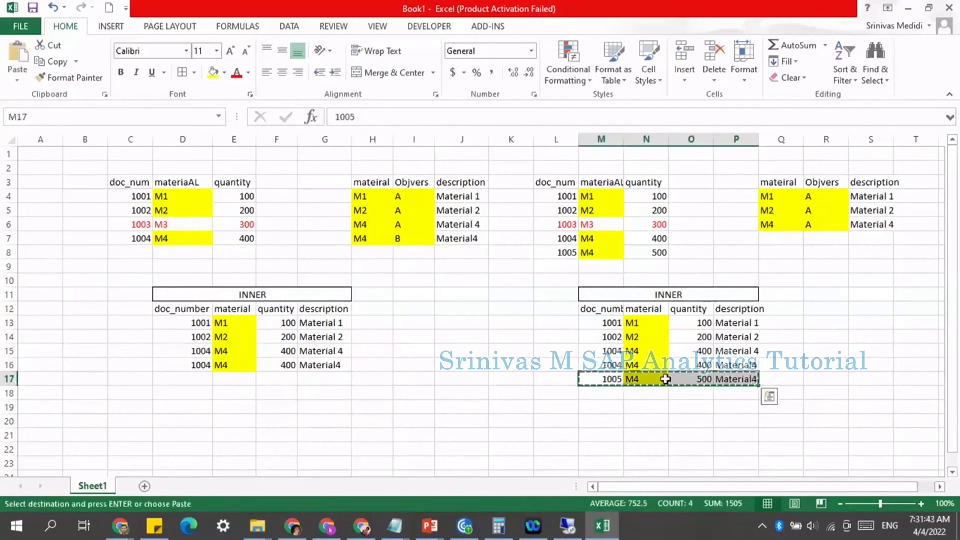
drag(618, 371, 646, 357)
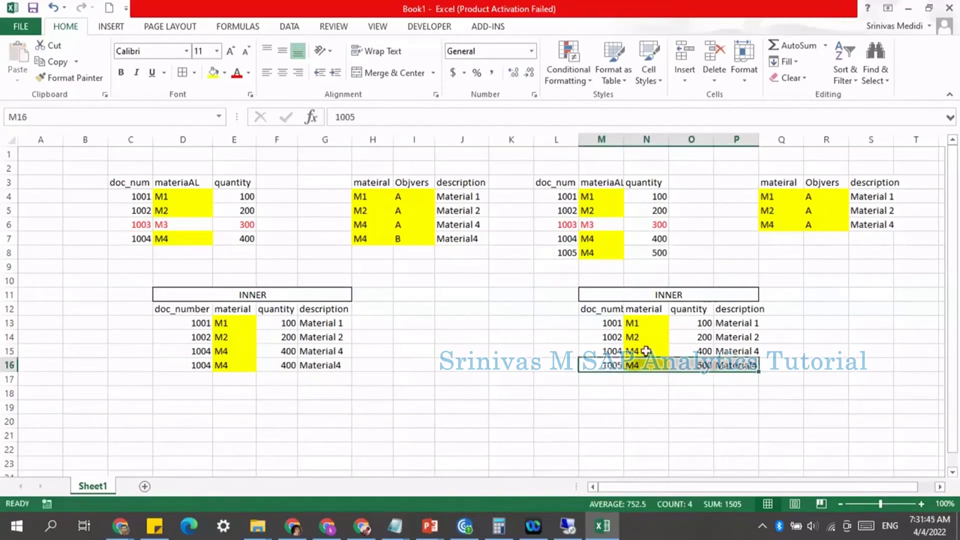
Copy the description Material 4 from P15 into P16 for the 1005 row.
click(754, 352)
key(ctrl+c)
key(Down)
key(ctrl+v)
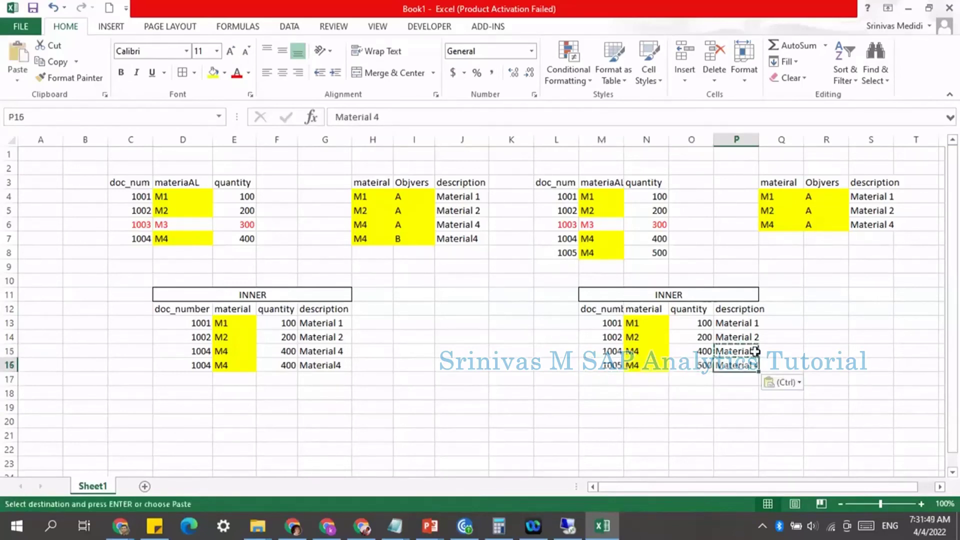
key(Escape)
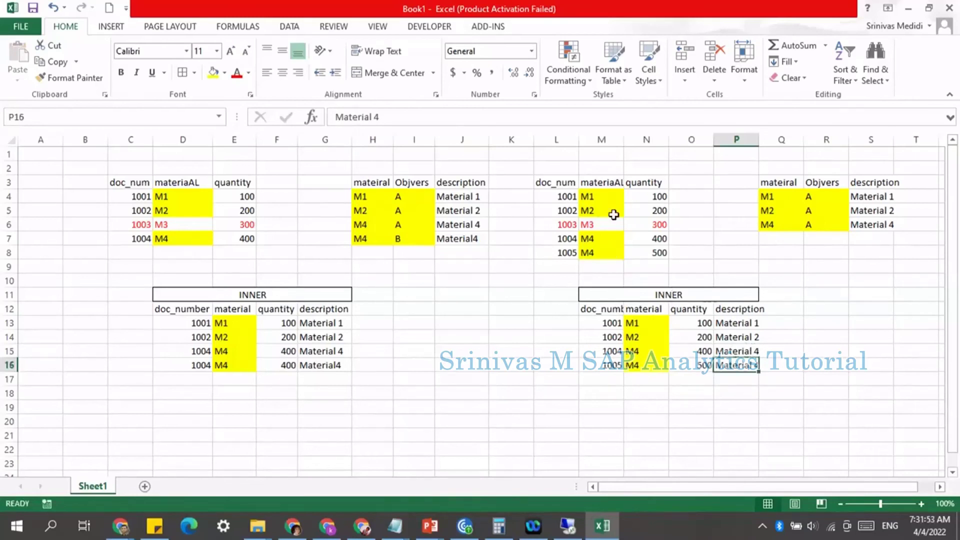
Examine how material M4 matches between the document and material tables in both inner join examples.
click(610, 183)
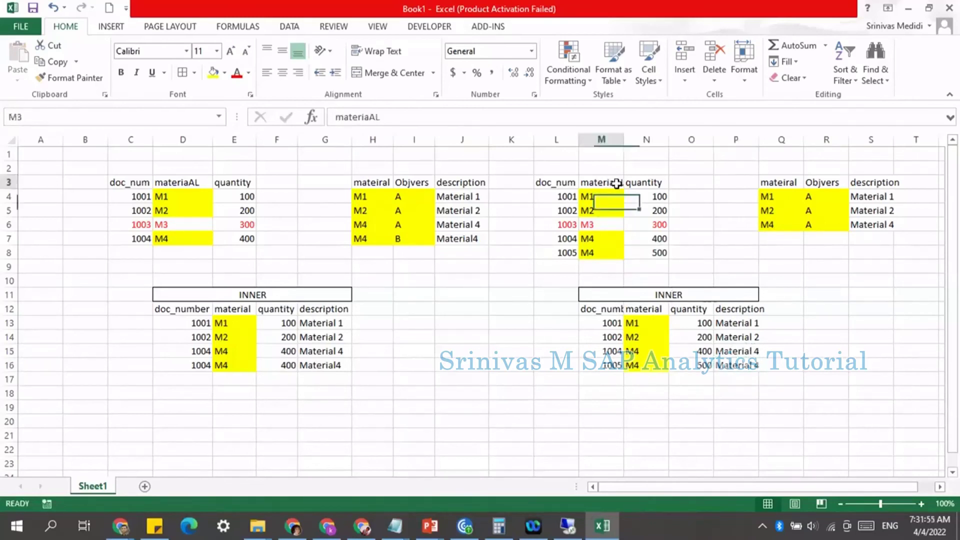
click(609, 251)
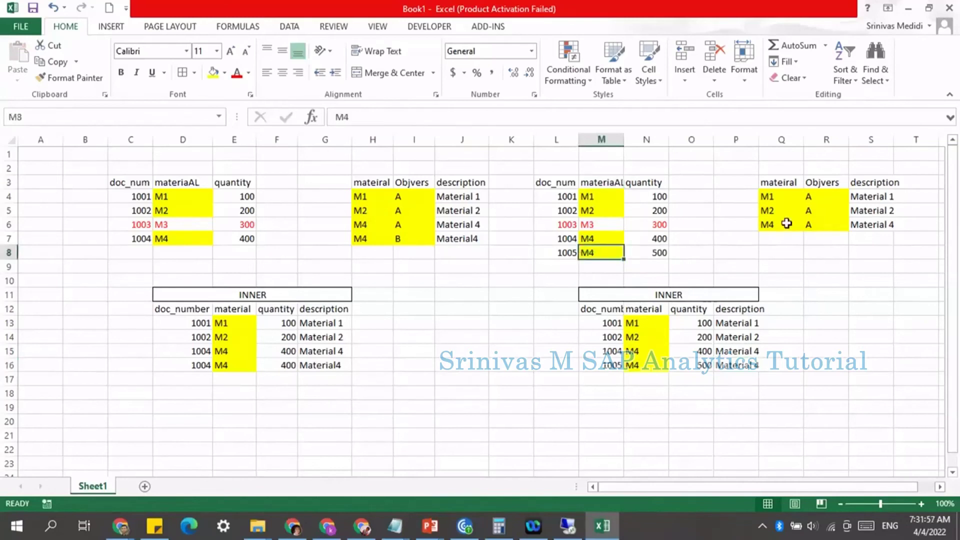
drag(780, 199, 846, 200)
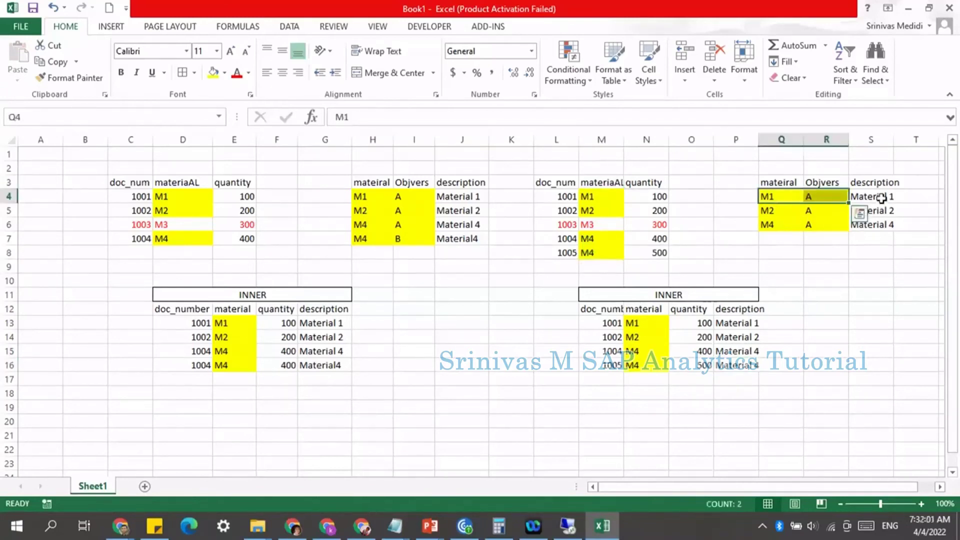
click(881, 196)
click(736, 364)
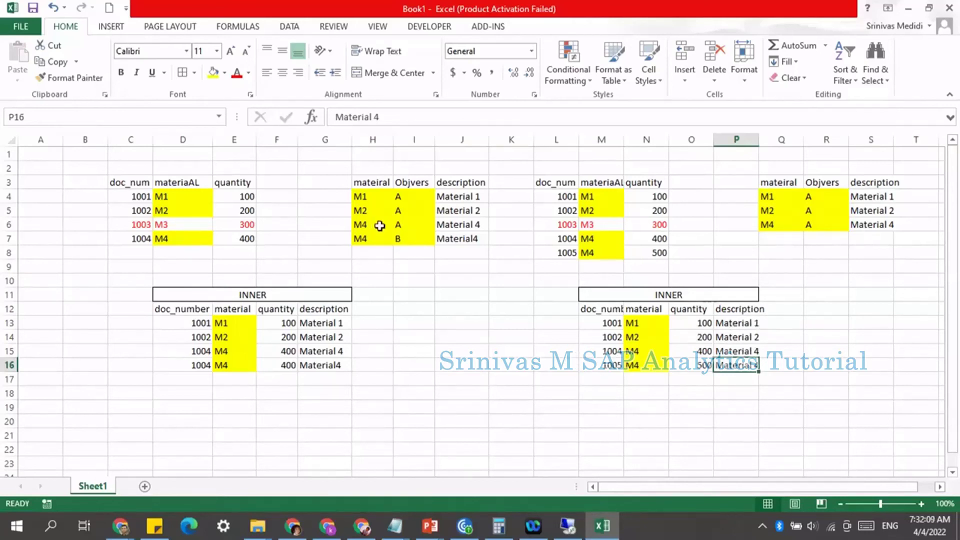
click(354, 225)
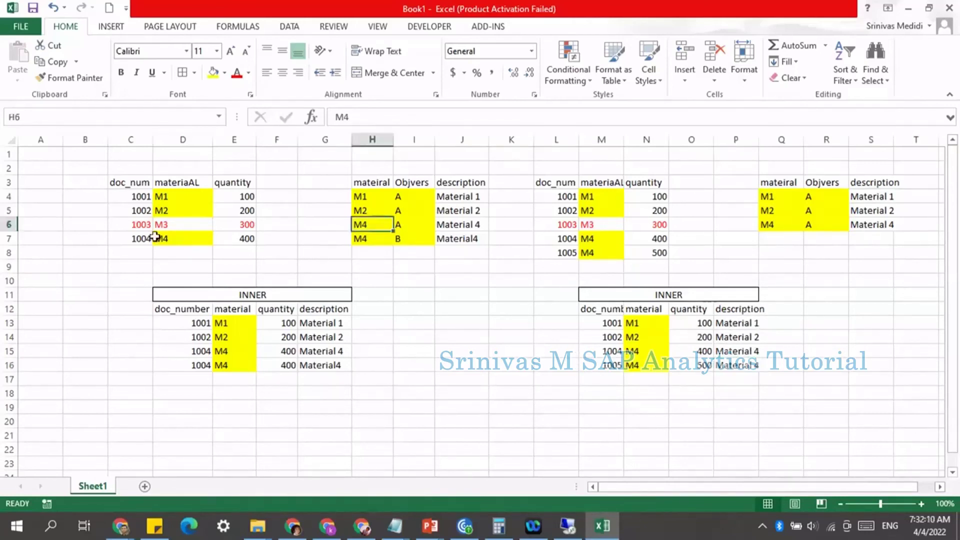
click(186, 240)
drag(358, 226, 373, 241)
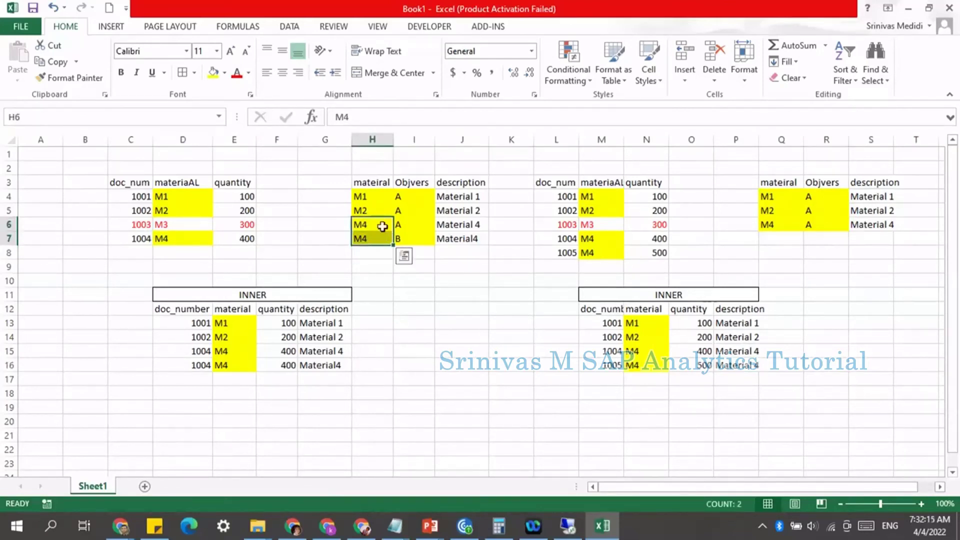
drag(370, 226, 464, 243)
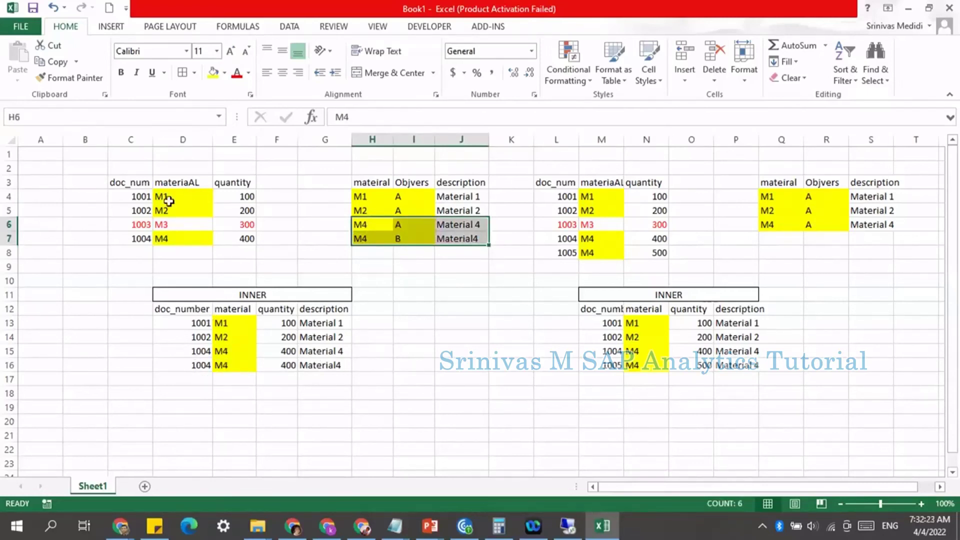
Compare the source quantities in E4:E7 with the inner join quantities in F13:F16 and review the duplicate M4 match.
drag(248, 196, 247, 238)
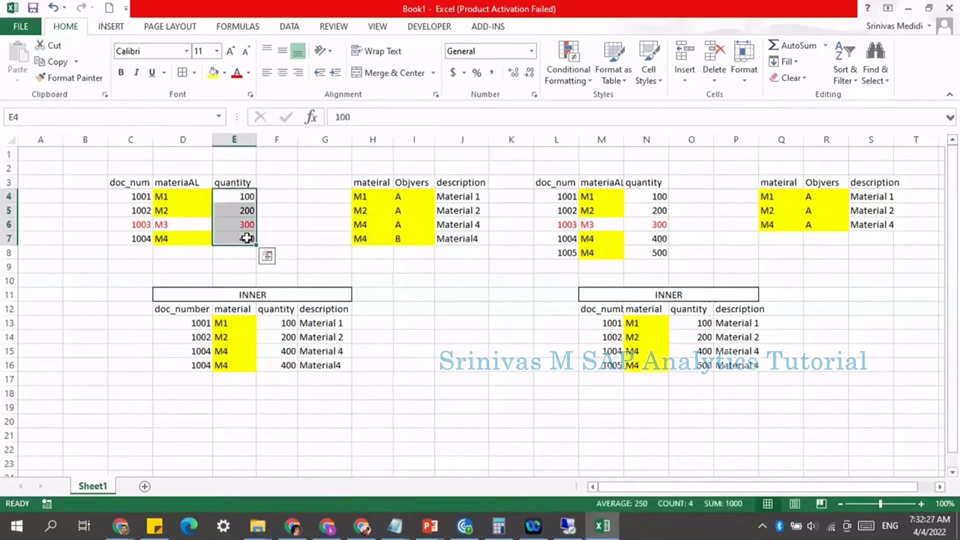
click(262, 379)
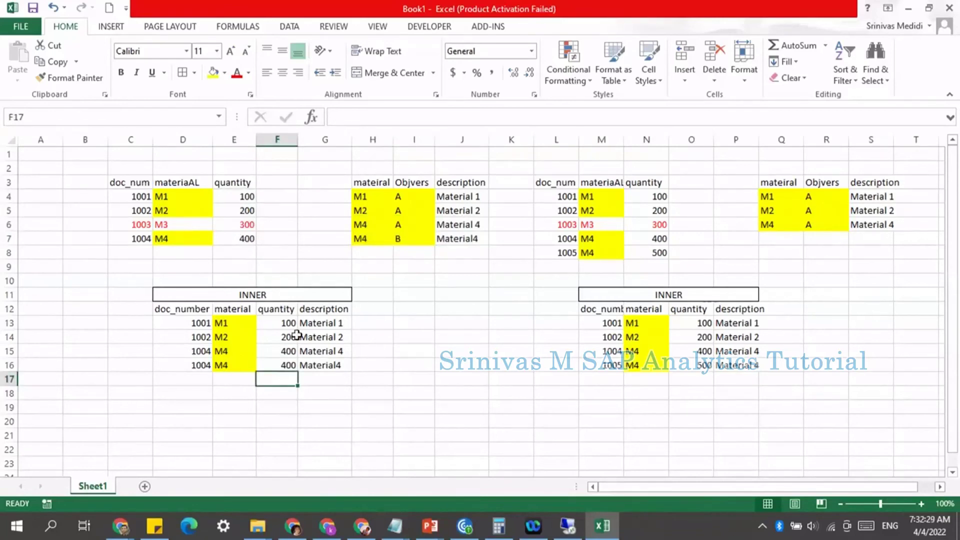
drag(249, 200, 248, 210)
ctrl+click(244, 239)
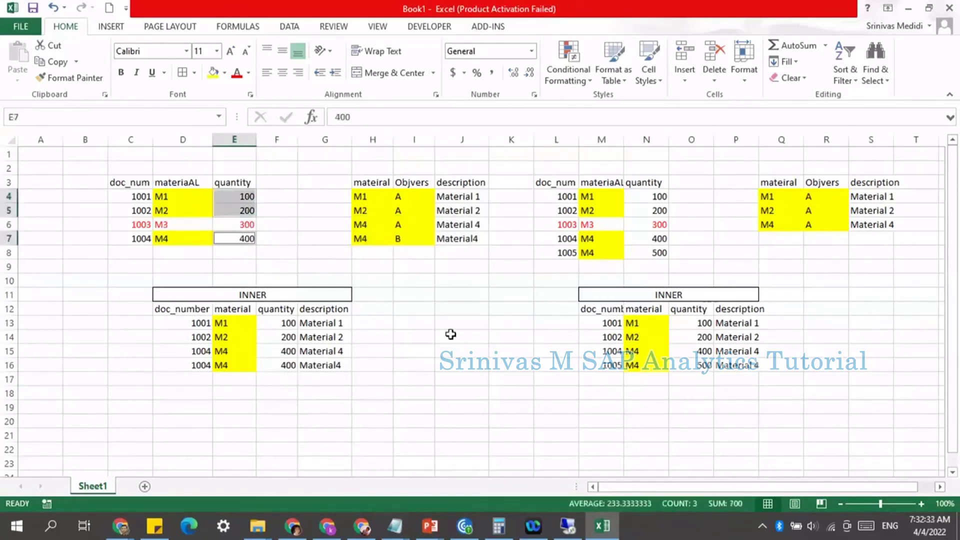
click(250, 353)
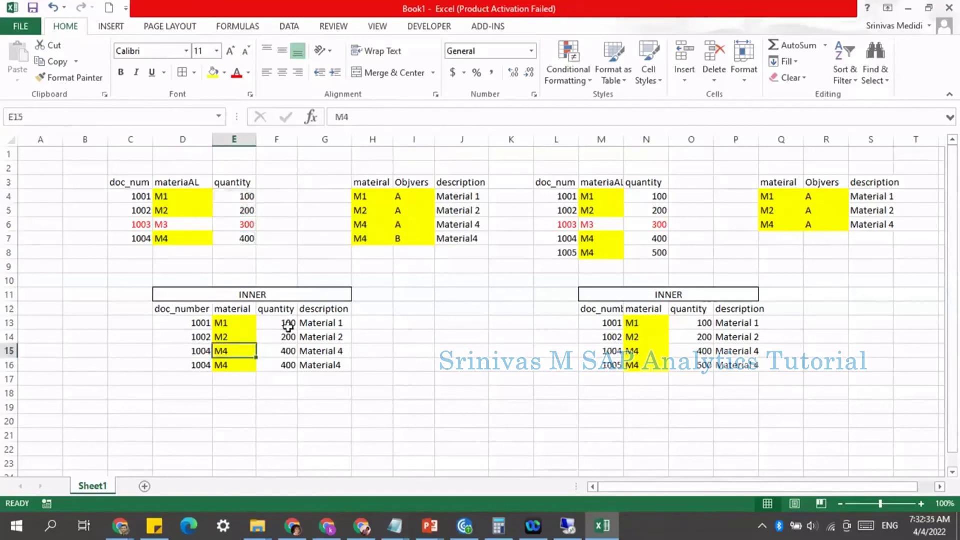
drag(369, 226, 450, 238)
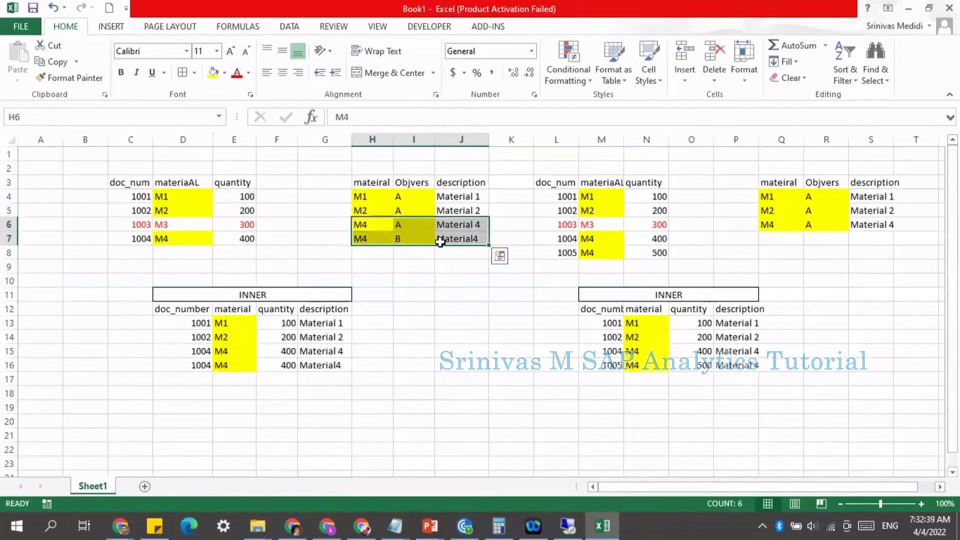
drag(291, 323, 290, 365)
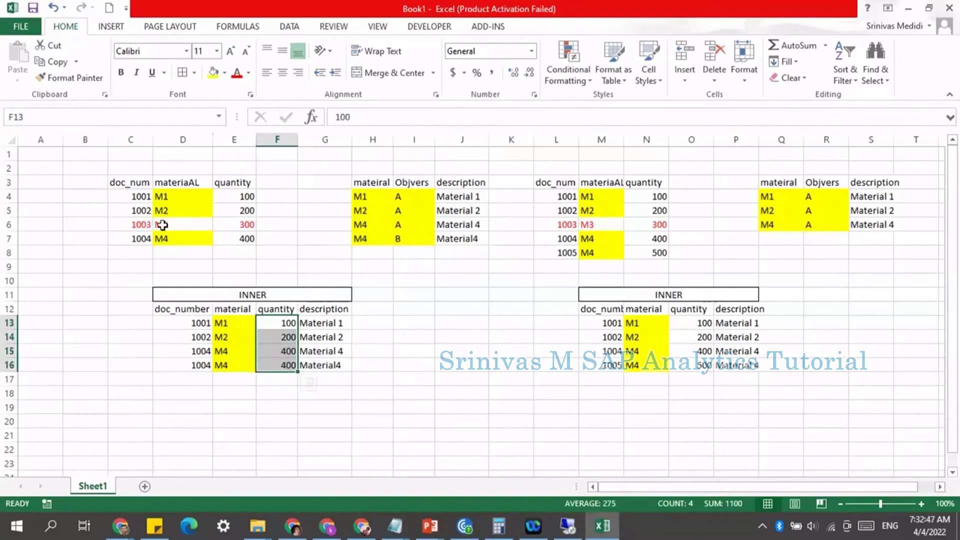
click(185, 242)
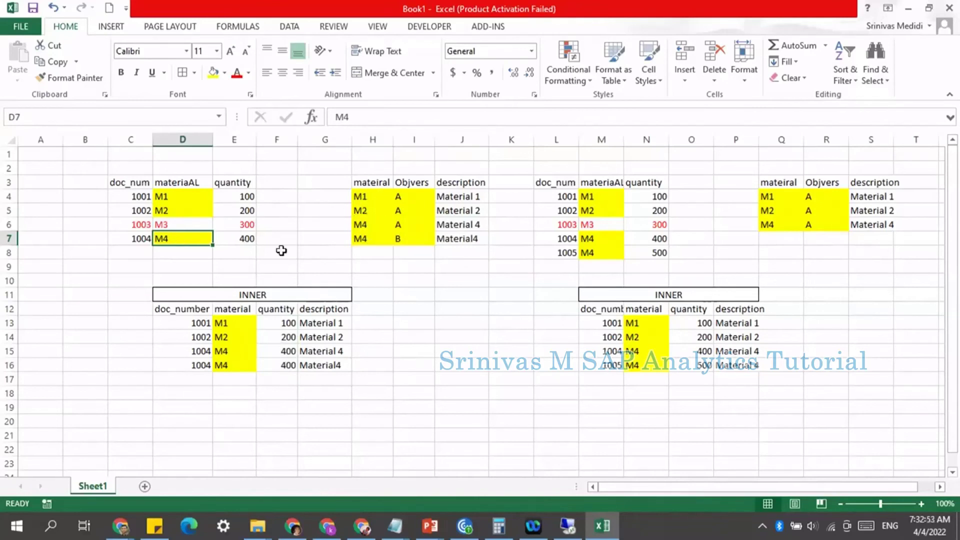
click(374, 226)
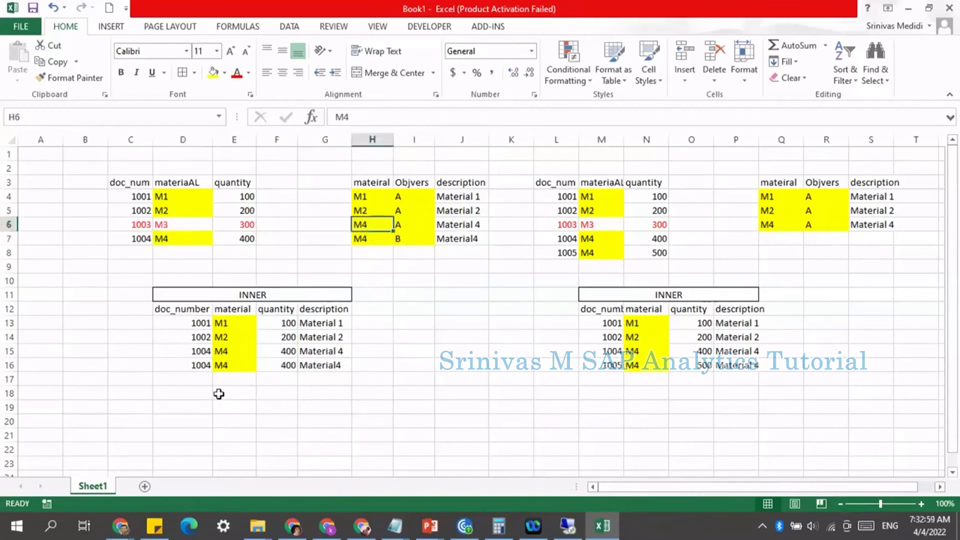
Write the filter condition "where B.objvers = A." in D19 below the original inner join result.
click(160, 408)
text(where B.)
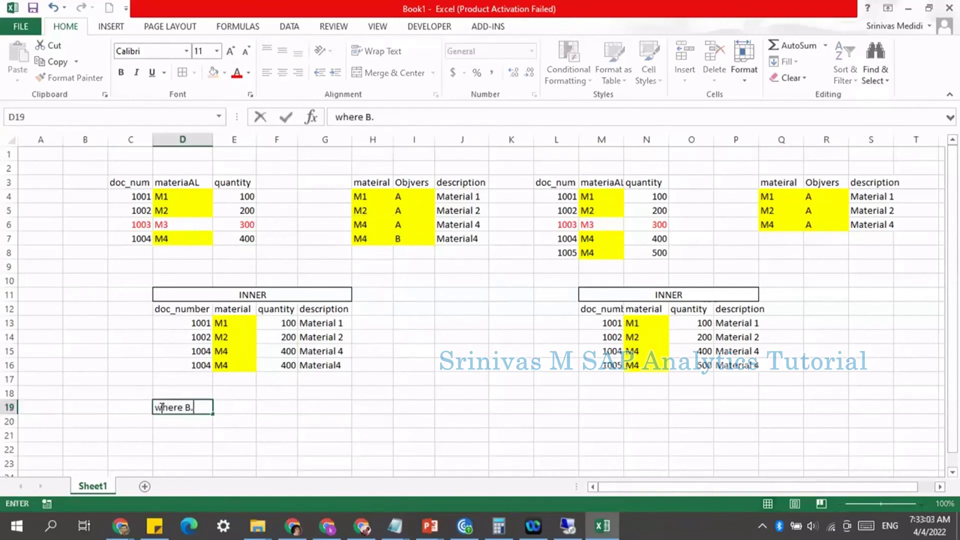
text(objvers = A.)
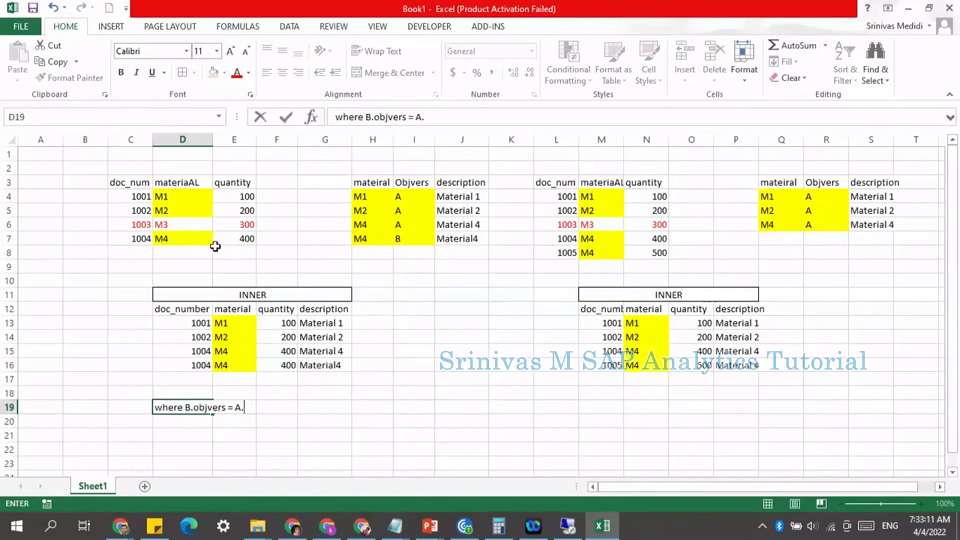
click(184, 240)
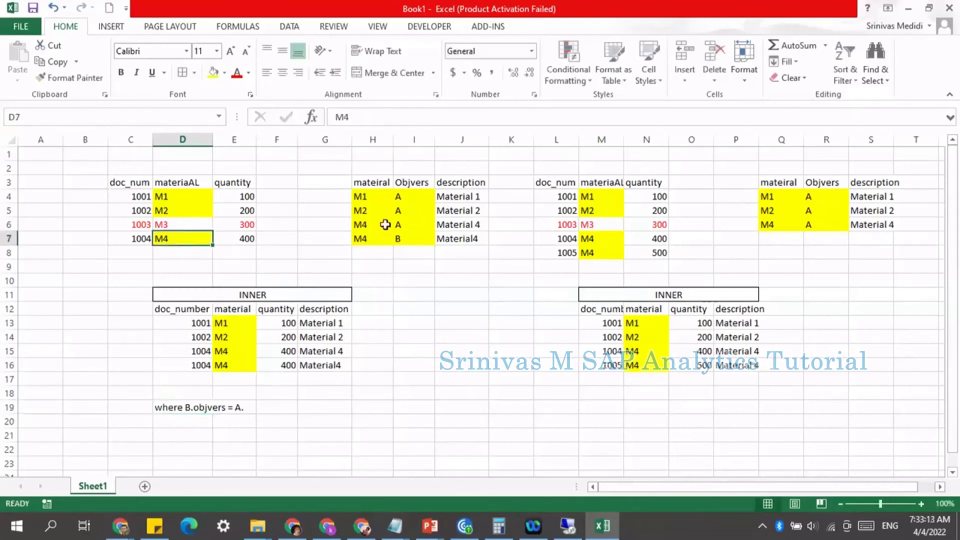
Review the M4 matches in the original tables and set the Objvers value of the second M4 row in I7 to M.
click(382, 224)
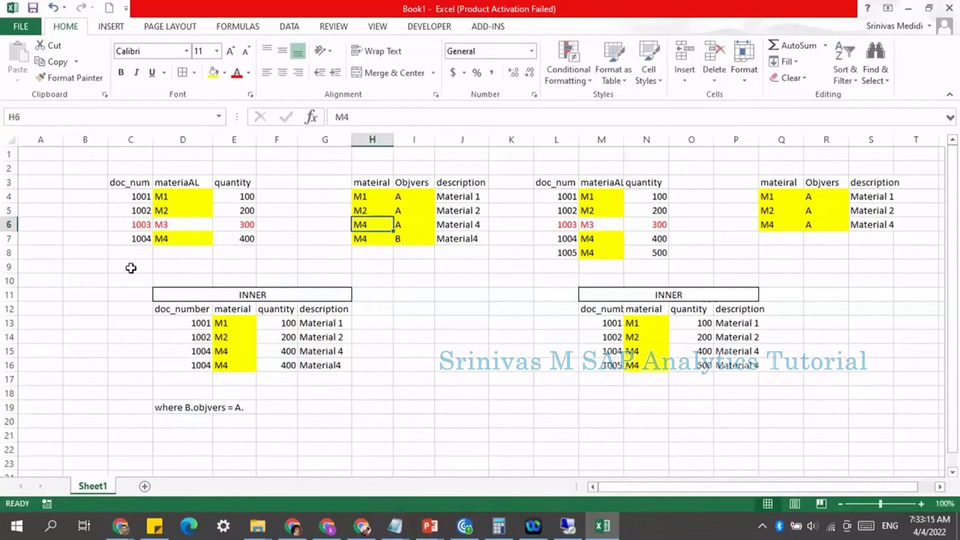
click(420, 227)
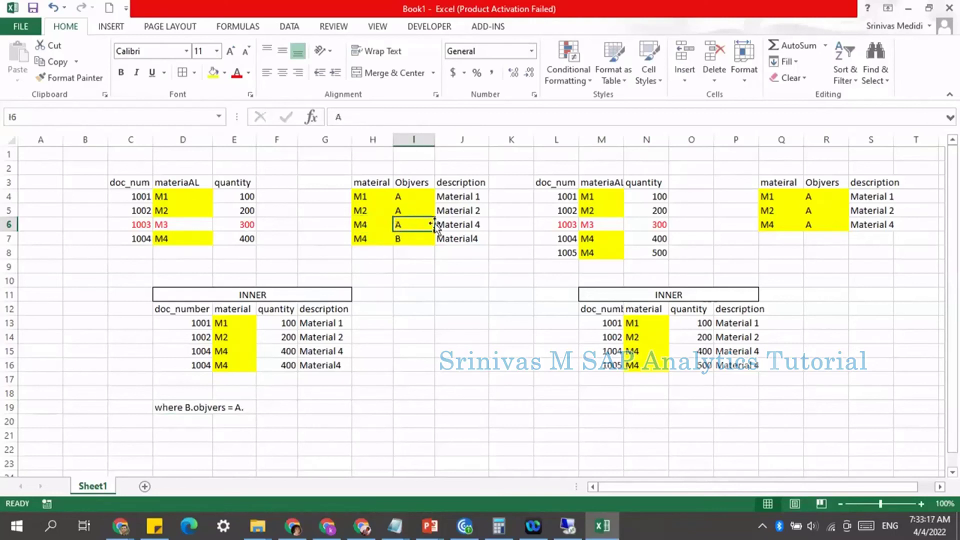
click(370, 225)
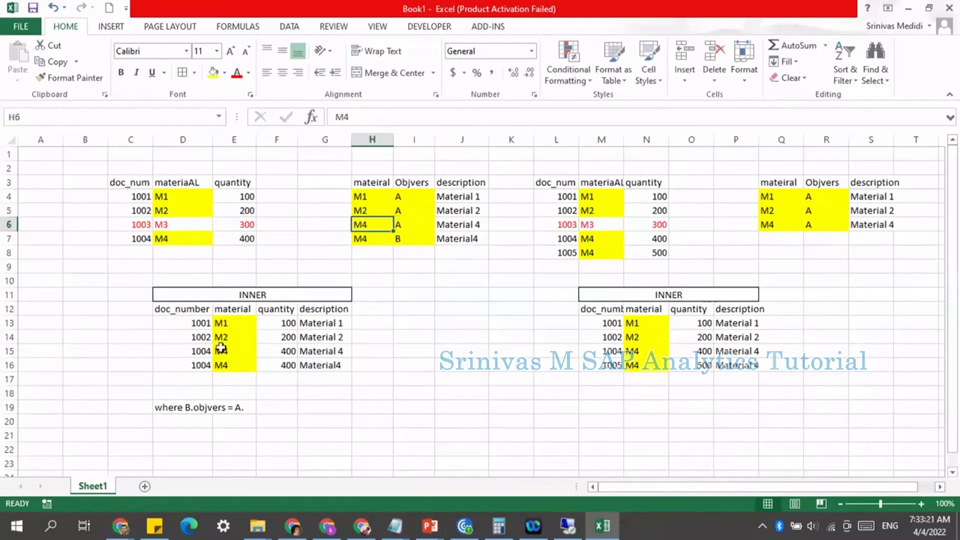
drag(234, 352, 313, 351)
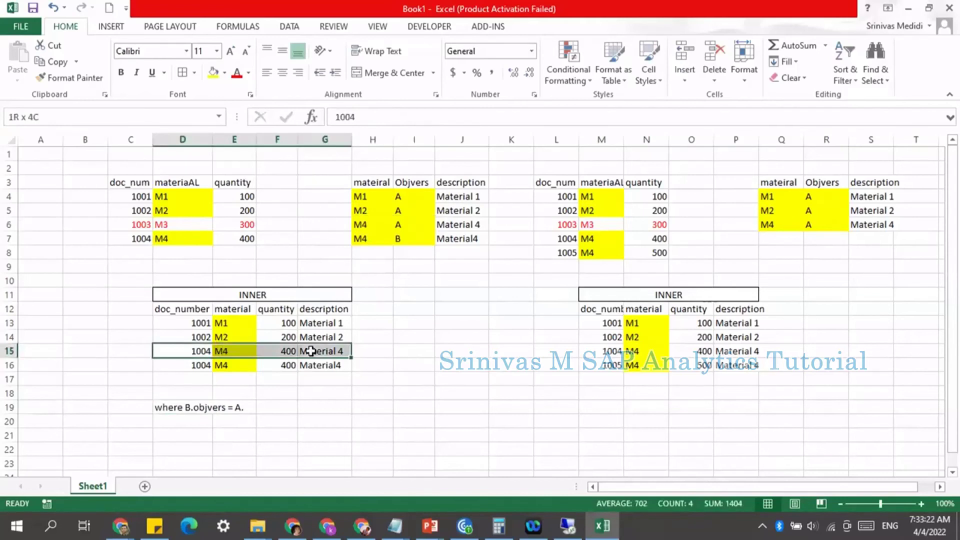
click(188, 238)
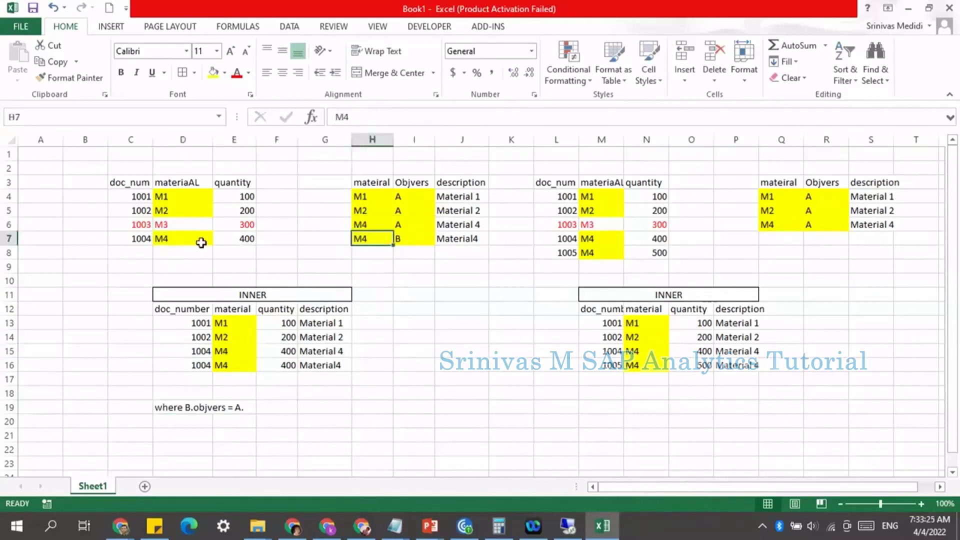
click(409, 239)
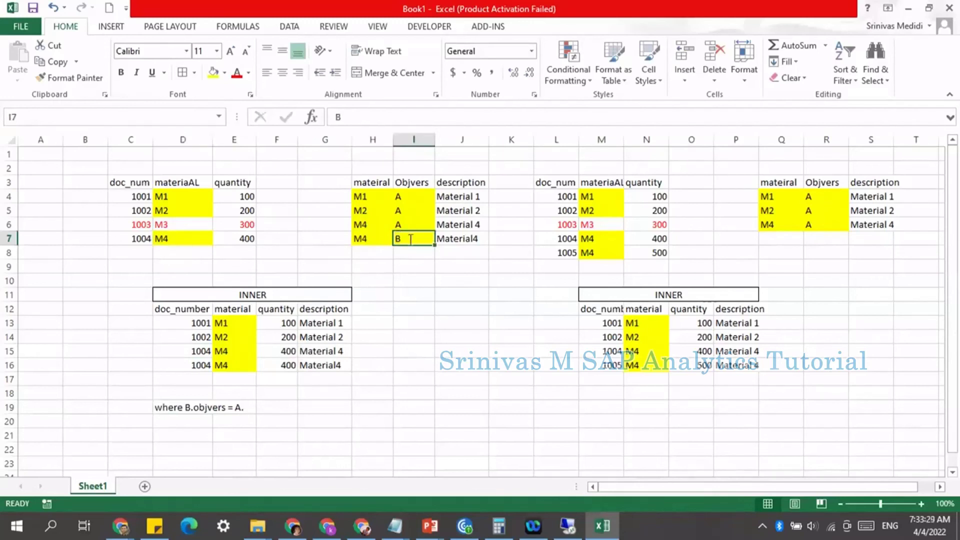
text(M4)
key(Return)
double_click(410, 239)
key(BackSpace)
Clear the second 1004 row in D16:G16 of the original inner join result and delete the filter condition in D19.
drag(207, 365, 319, 368)
key(Delete)
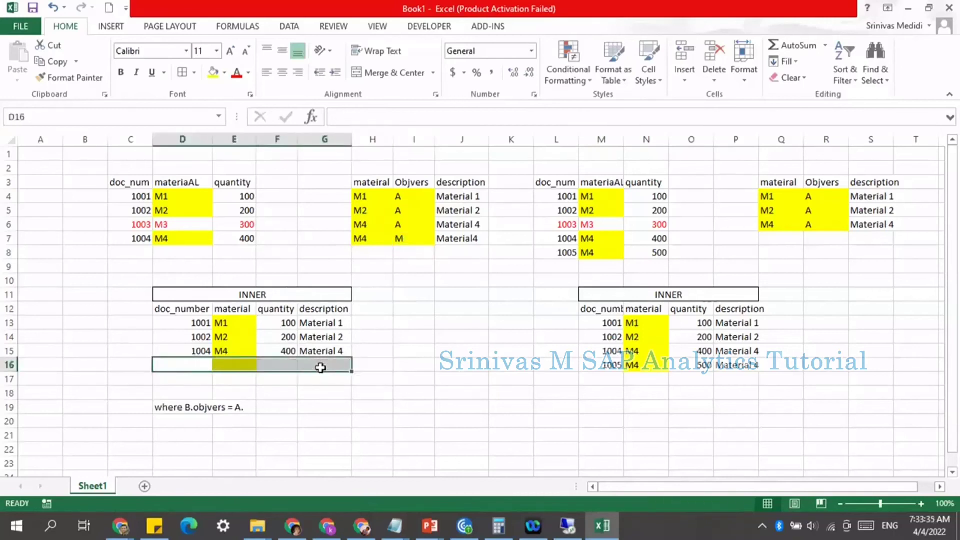
click(180, 408)
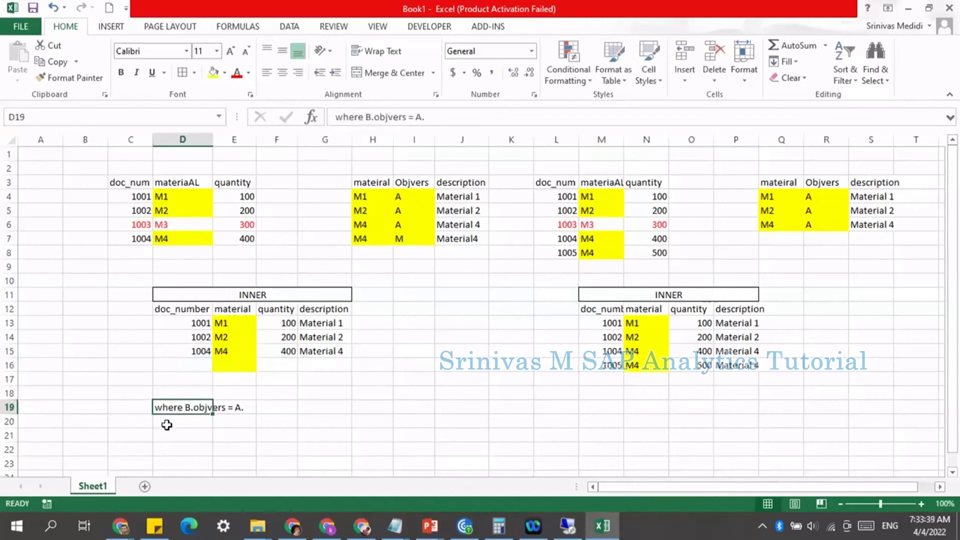
key(Delete)
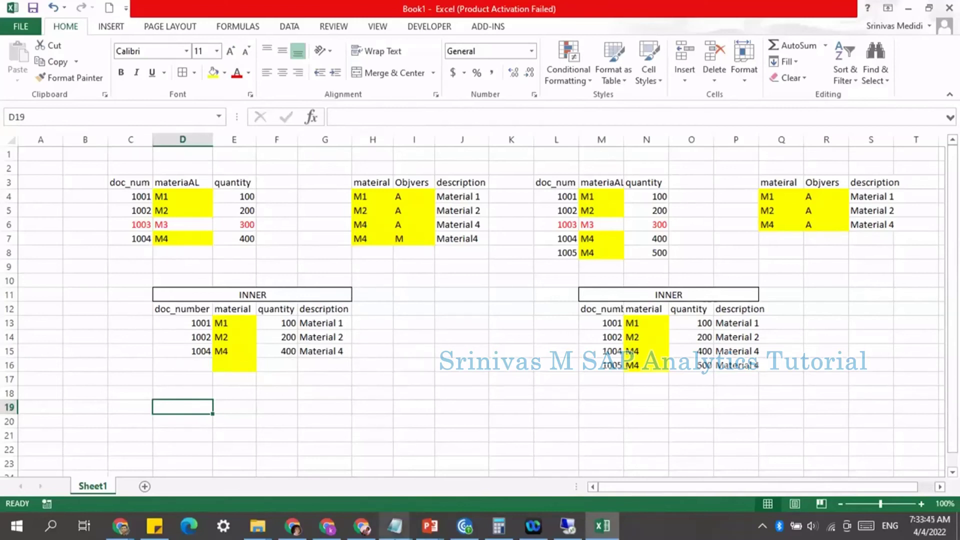
mouse_move(430, 526)
click(236, 388)
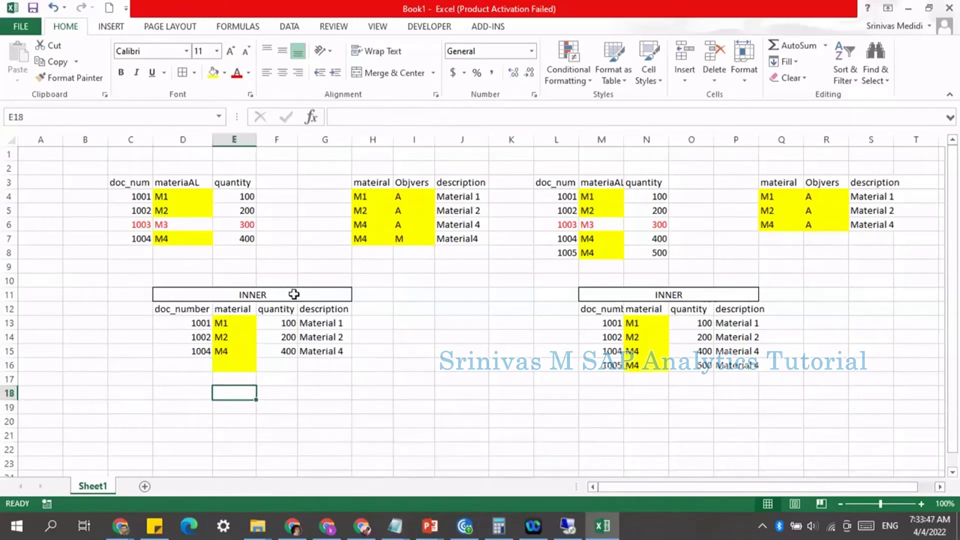
Switch to the PowerPoint slide show on the left outer join and review the FULL OUTER JOIN query in the SAP HANA SQL console.
scroll(258, 394, down, 2)
scroll(257, 395, up, 2)
click(189, 245)
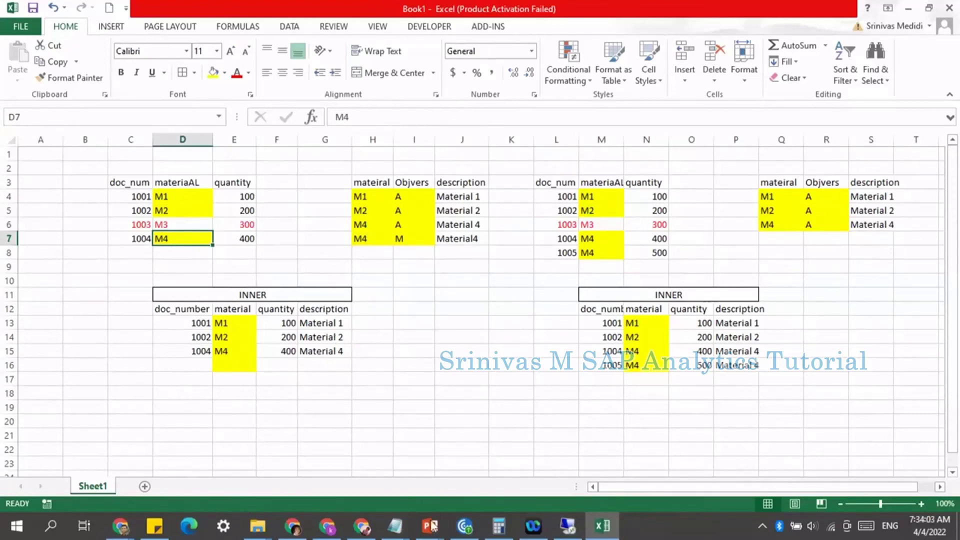
mouse_move(431, 526)
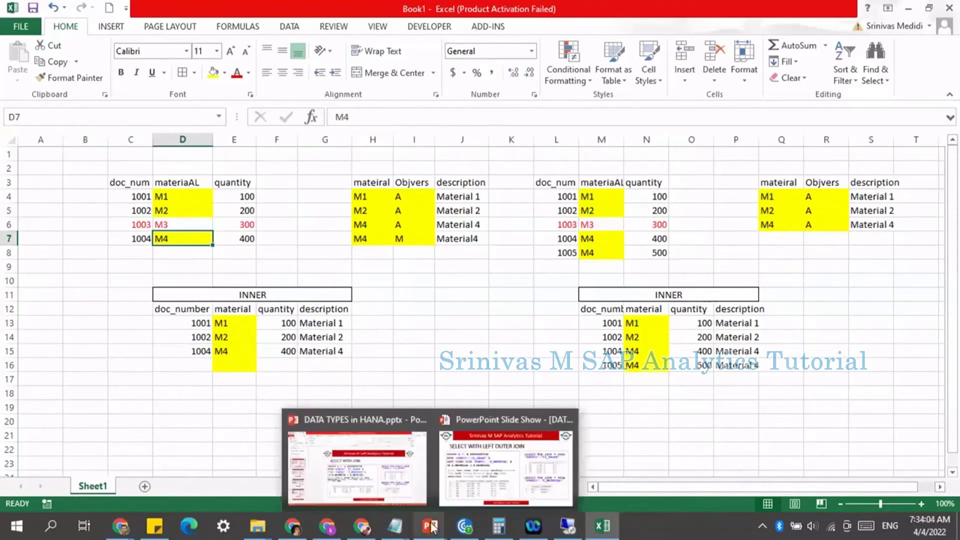
click(528, 474)
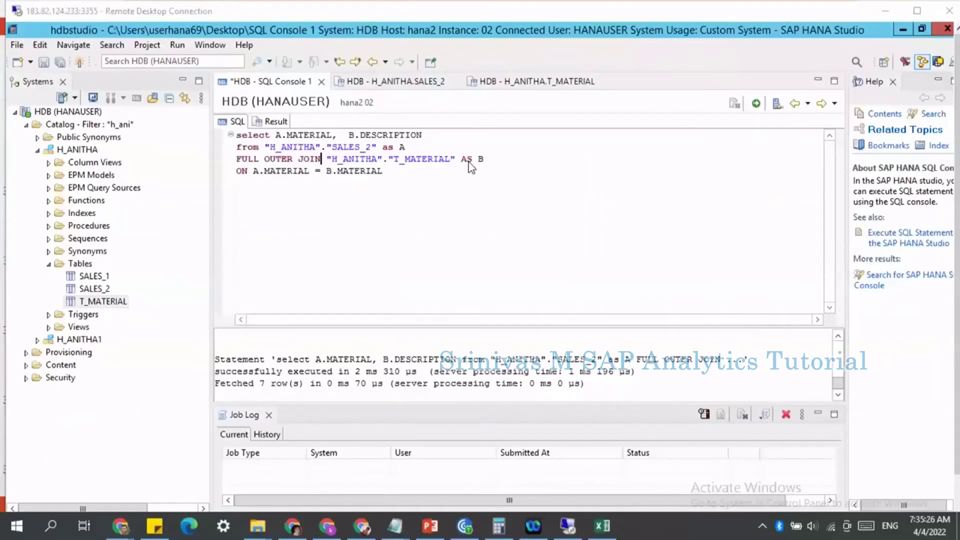
click(287, 241)
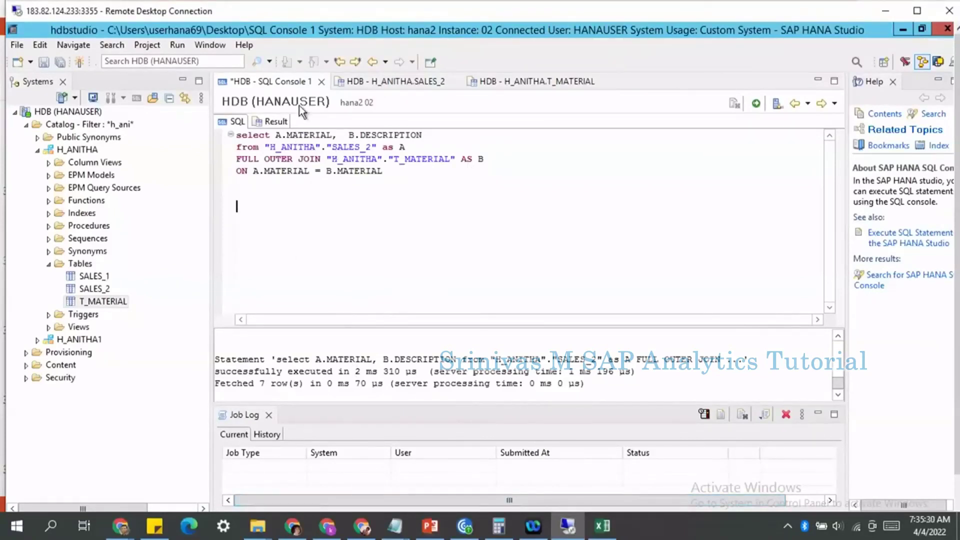
drag(237, 160, 265, 159)
Switch back to Excel and remove the leftover yellow fill from D16:G16 by copying the blank unformatted cells D17:G17 over it.
click(603, 525)
click(298, 329)
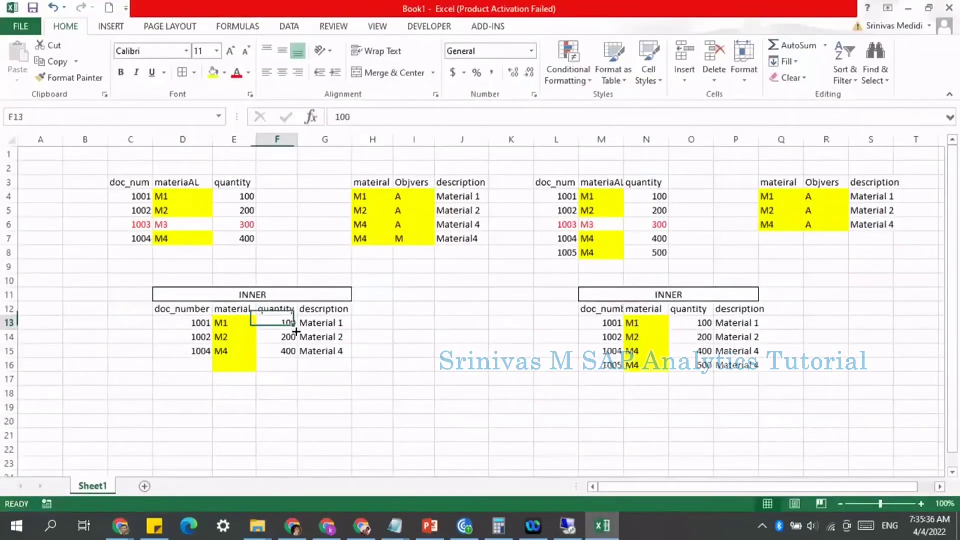
drag(165, 381, 338, 388)
key(ctrl+c)
key(ctrl+v)
click(202, 366)
key(shift+Right)
key(shift+Right)
key(shift+Right)
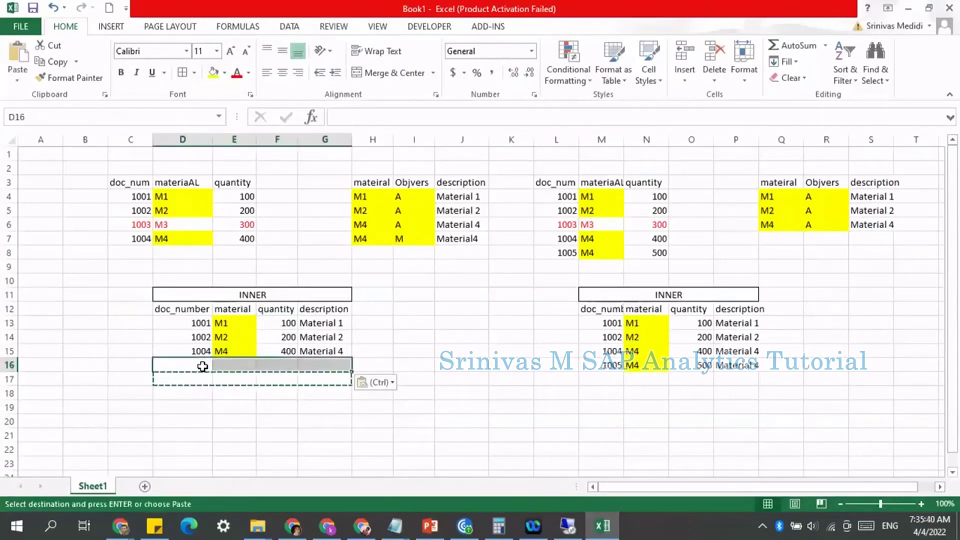
key(Escape)
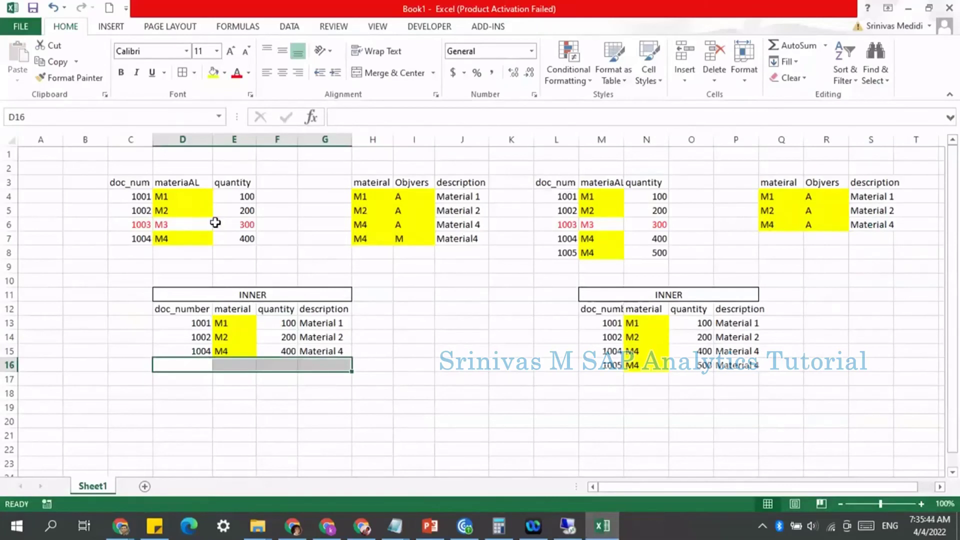
List the join types INNER, LEFT and RIGHT in J12:J14 between the two inner join results.
click(458, 309)
text(INNINN)
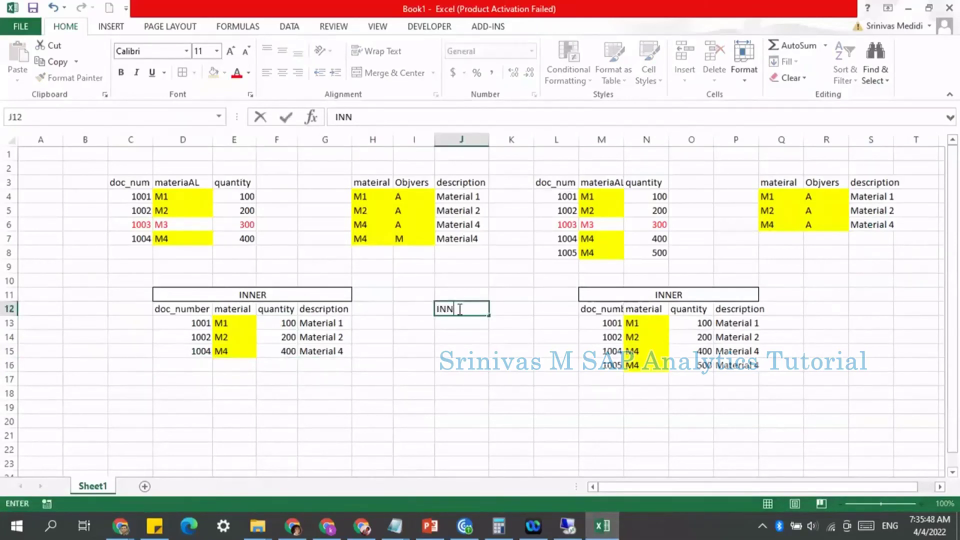
key(Return)
text(LEFT)
key(ctrl+Return)
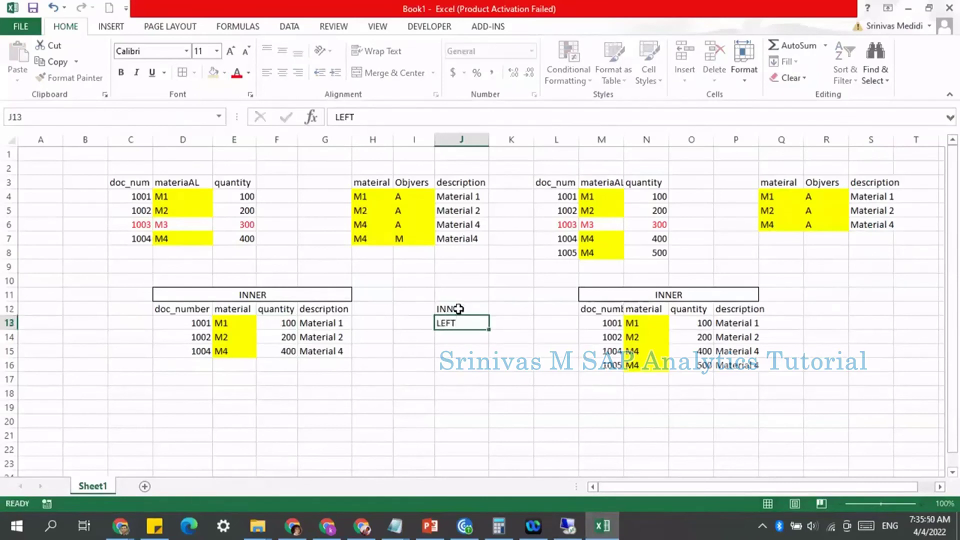
key(Return)
text(RIGHT)
key(Return)
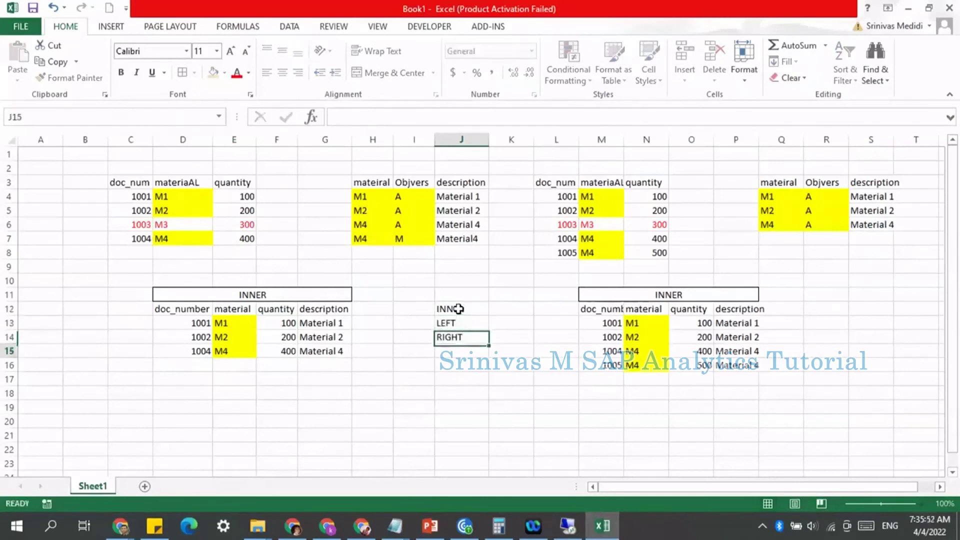
click(447, 308)
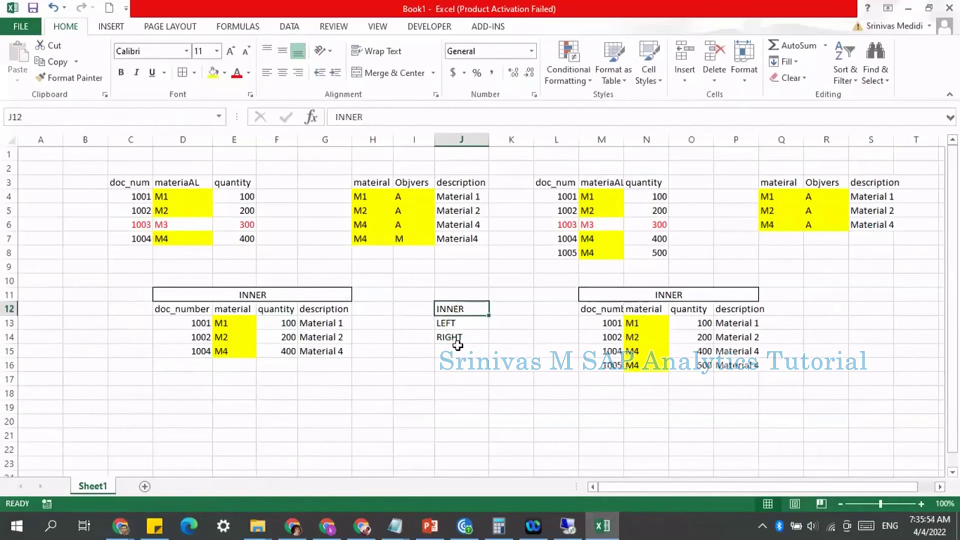
shift+click(458, 345)
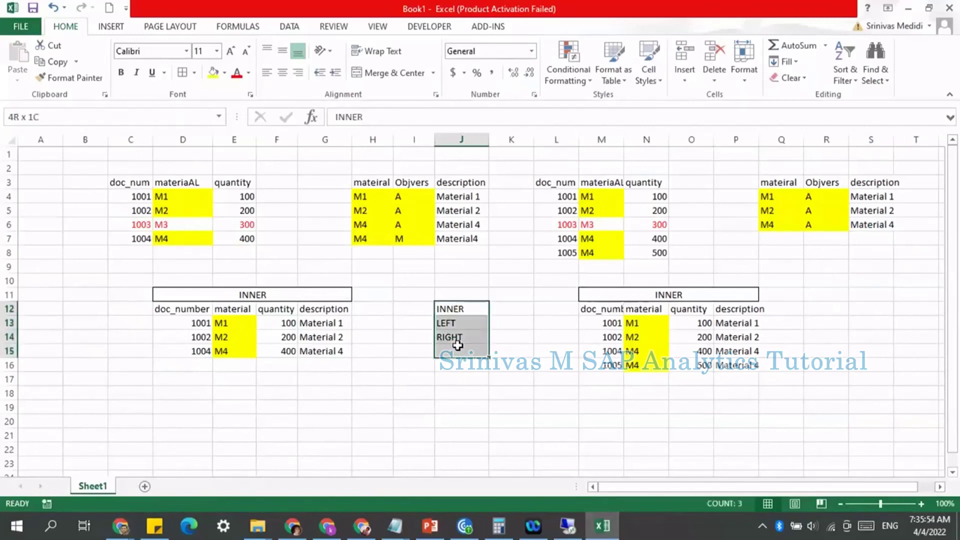
click(311, 367)
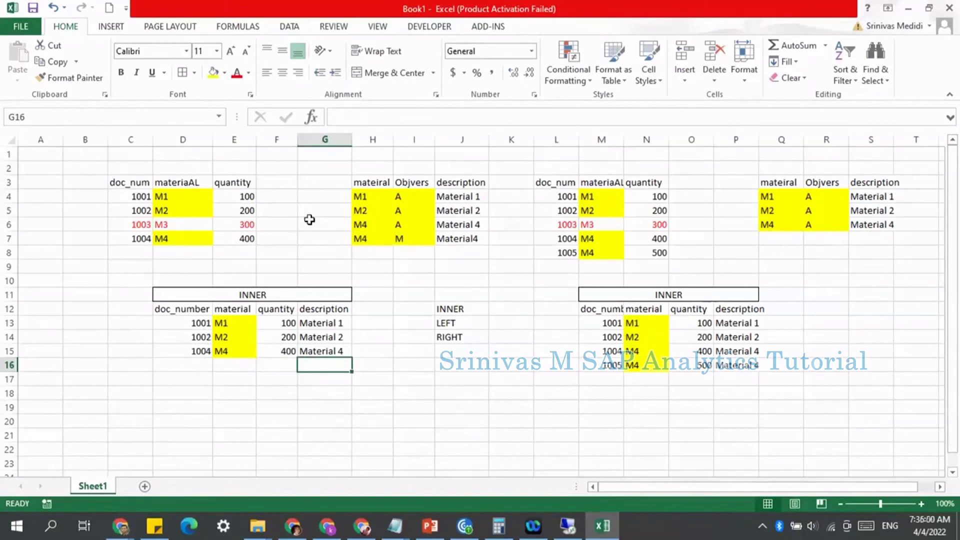
Delete the second M4 row in H7:J7 and clear its yellow fill by copying the blank cells H8:J8 over it.
drag(363, 238, 465, 239)
key(Delete)
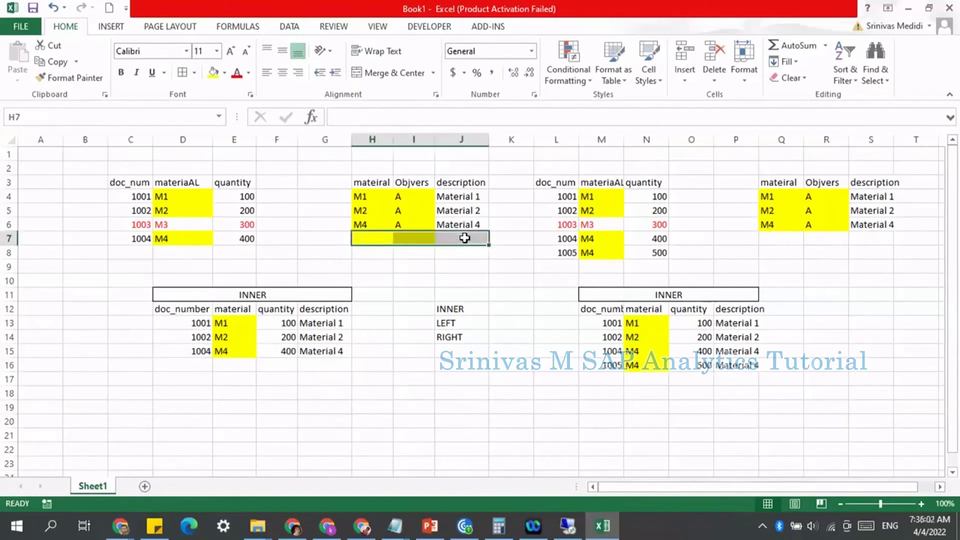
drag(381, 253, 455, 261)
key(ctrl+c)
click(382, 239)
key(ctrl+v)
key(Escape)
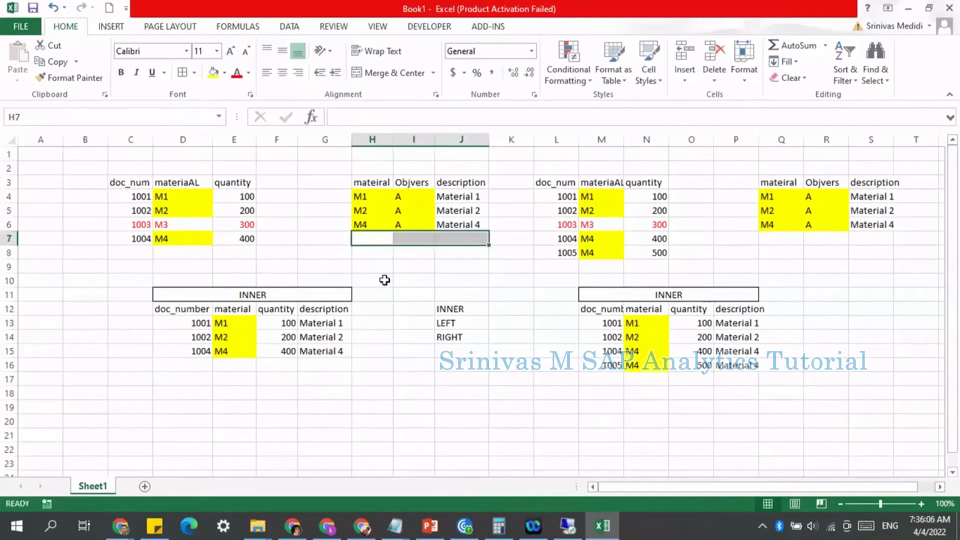
click(383, 278)
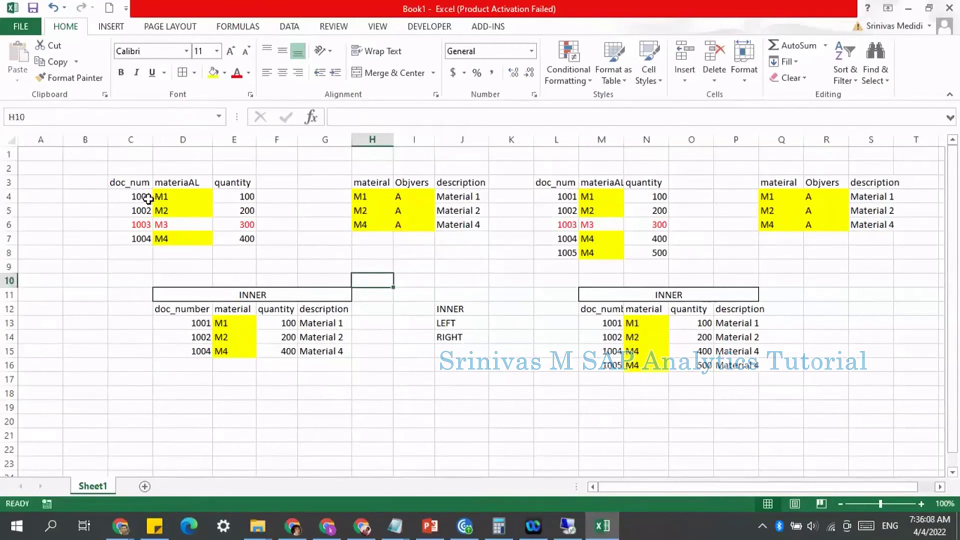
Compare the source tables with D13:G15, and merge and centre C13:C15 beside the original result with the label "inner".
drag(148, 199, 239, 225)
click(372, 196)
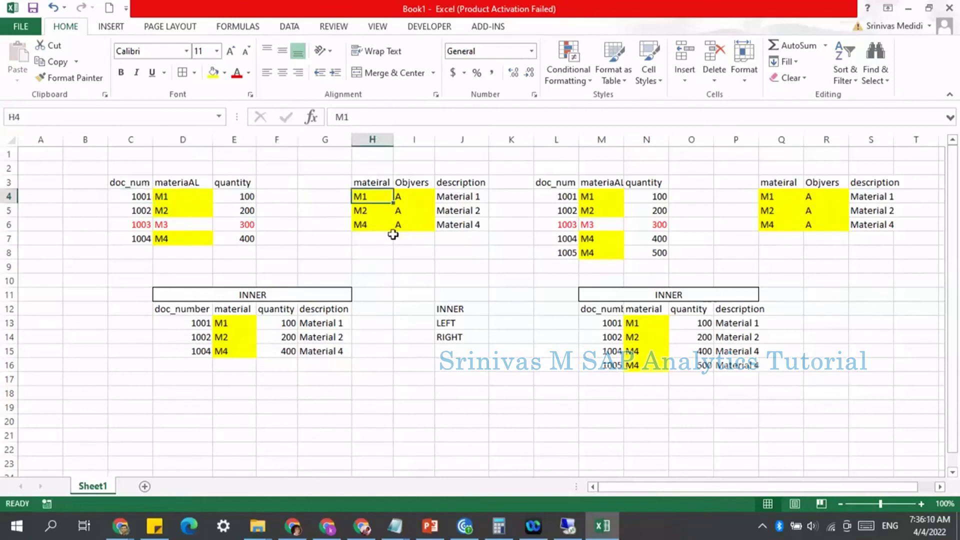
drag(183, 323, 339, 350)
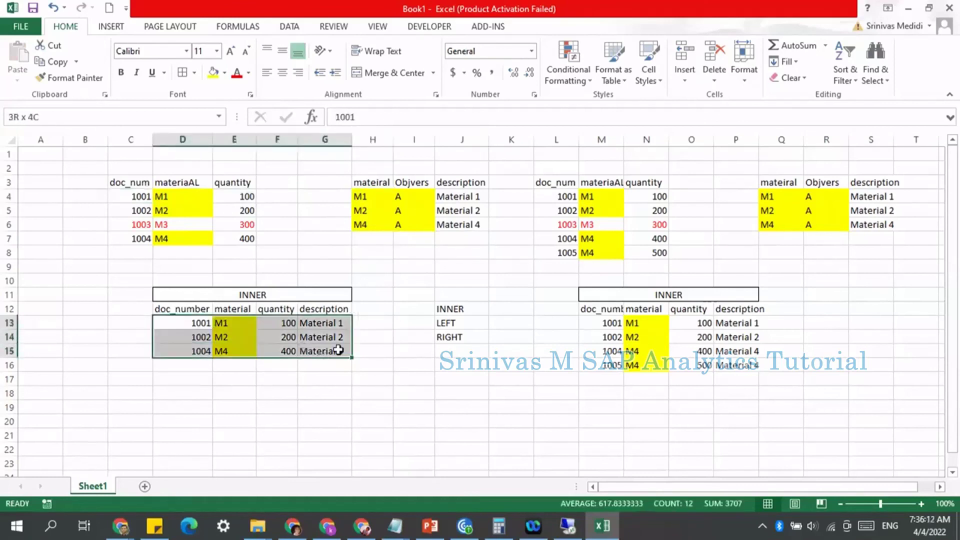
drag(129, 324, 133, 354)
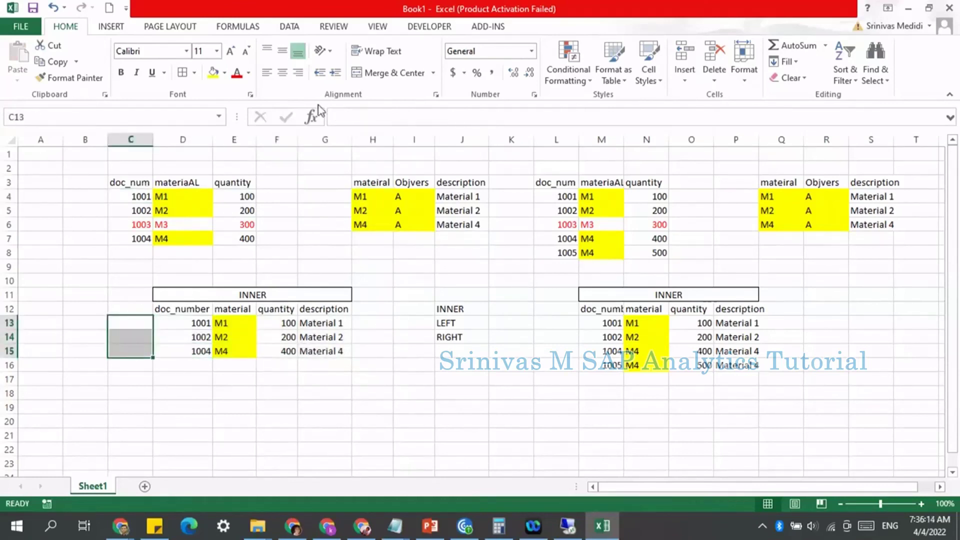
click(385, 75)
text(inner)
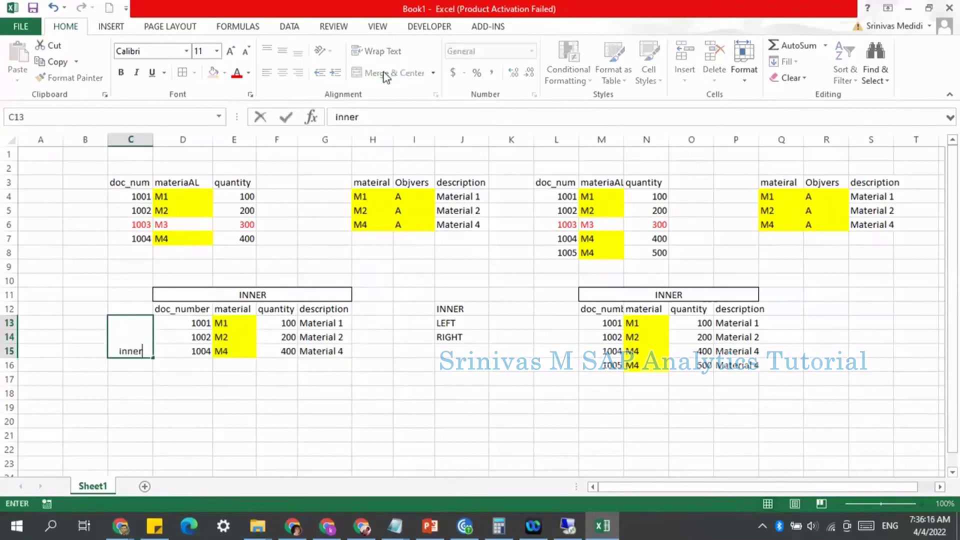
key(Return)
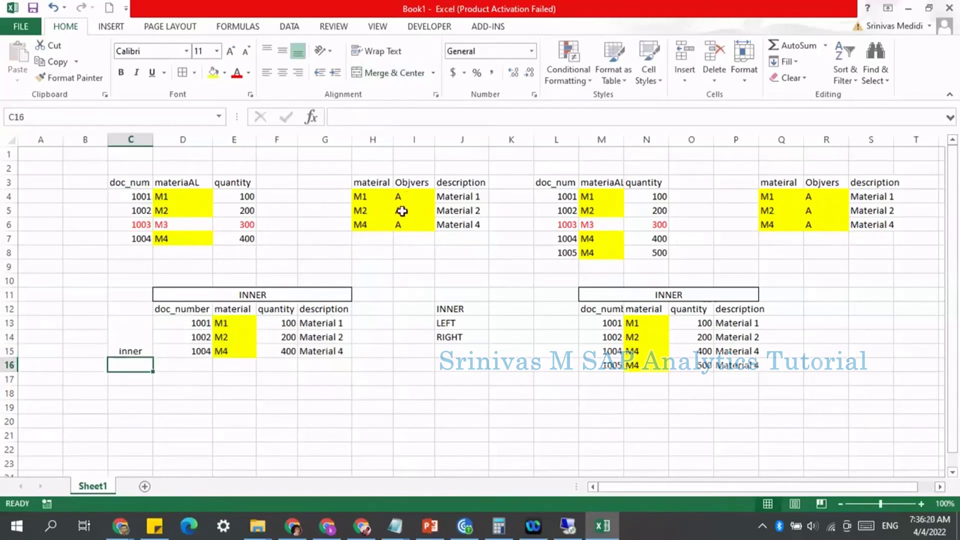
drag(197, 319, 345, 353)
click(136, 342)
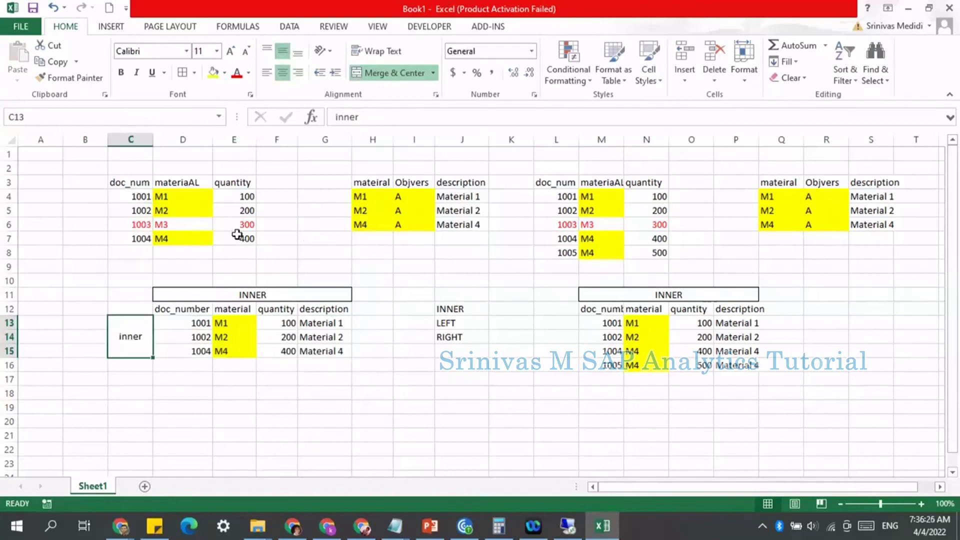
Copy the unmatched 1003 M3 row from C6:E6 to D17:F17 and enter ? as its description in G17.
drag(135, 224, 221, 224)
key(ctrl+c)
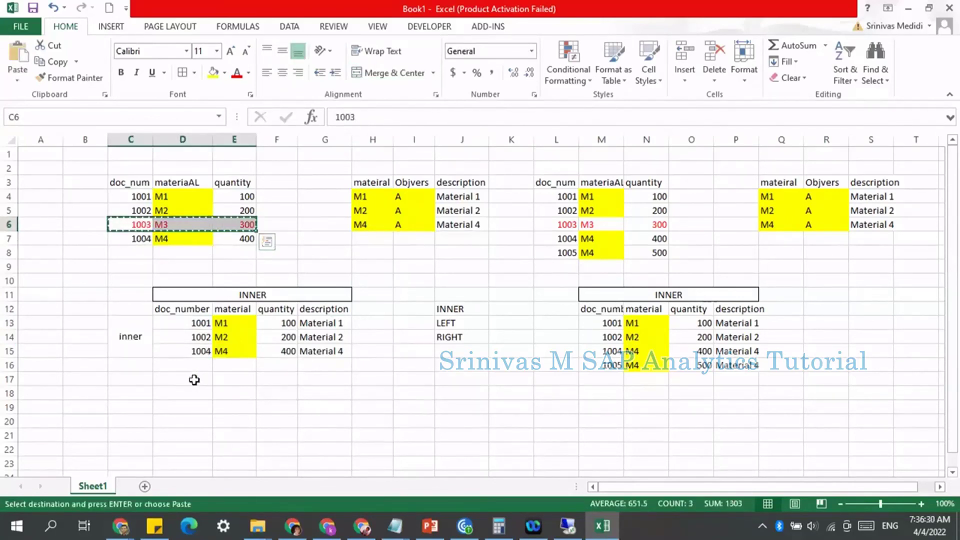
click(190, 380)
key(ctrl+v)
click(135, 381)
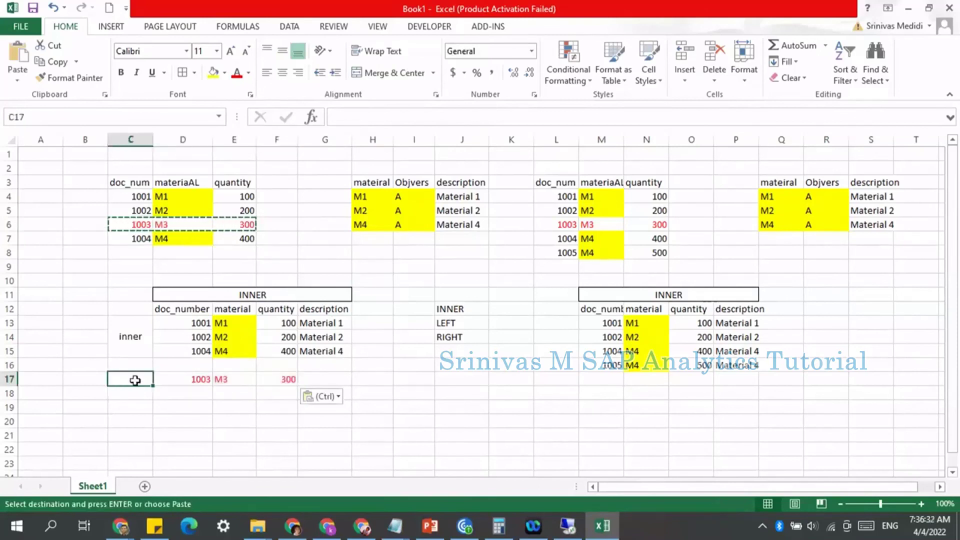
click(316, 381)
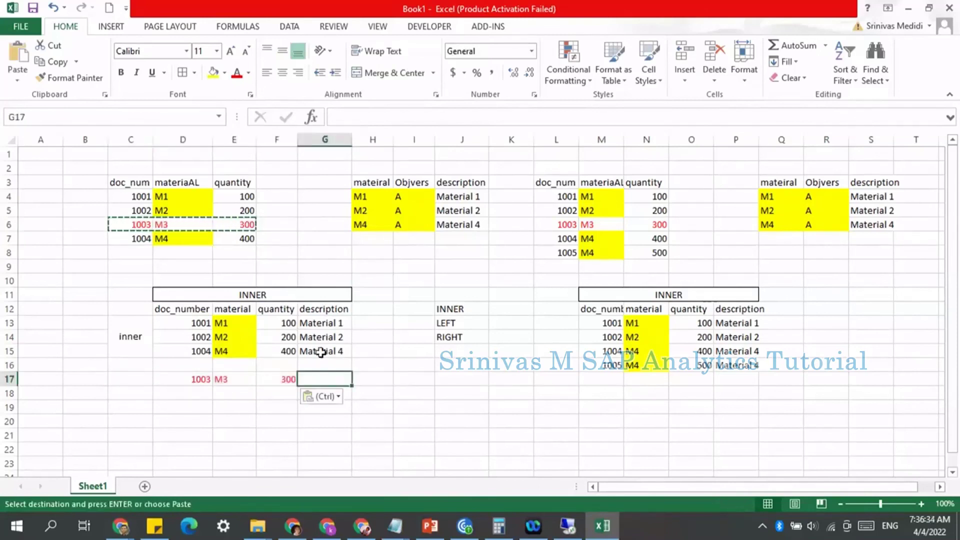
text(?)
key(Return)
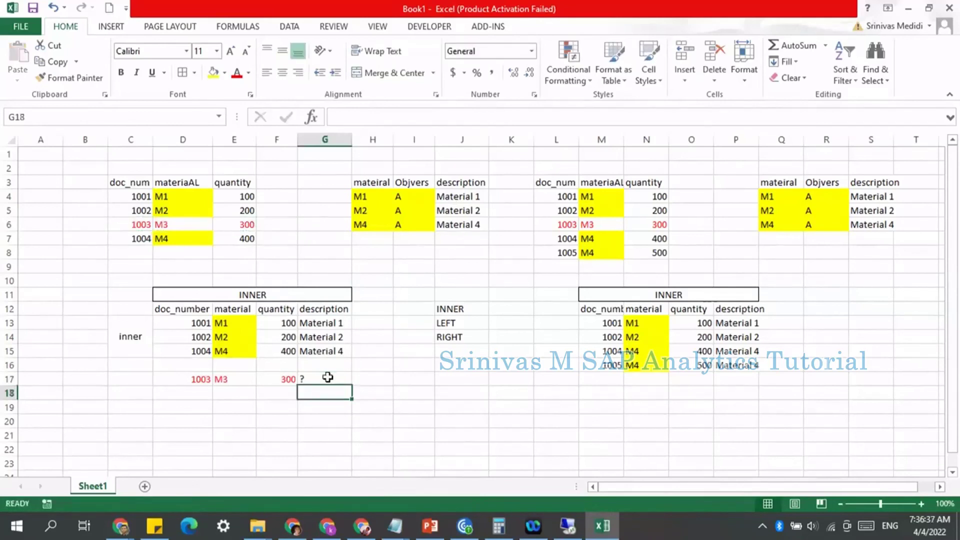
Try labelling the 1003 row in C17 as a left outer join and widen column C to fit.
click(130, 379)
text(Lef)
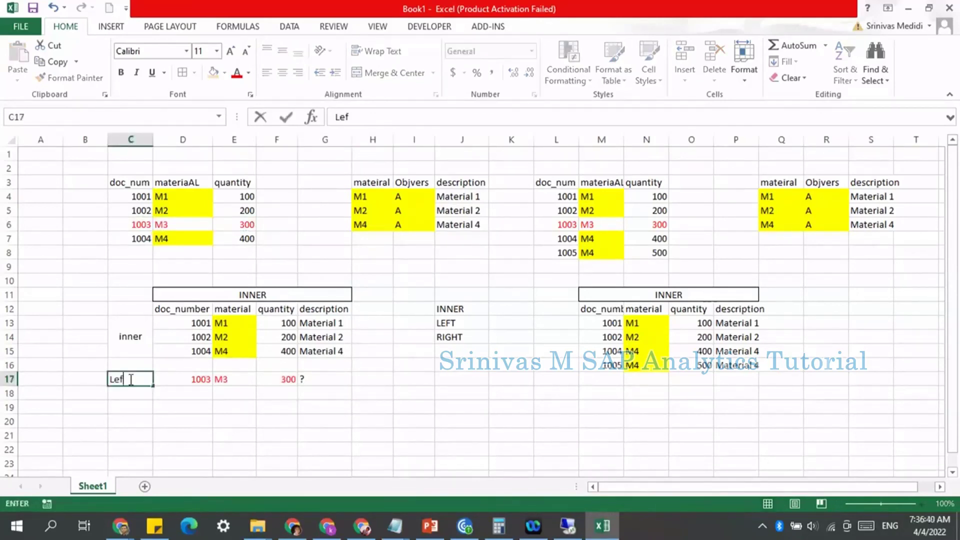
text(t Outer Jo)
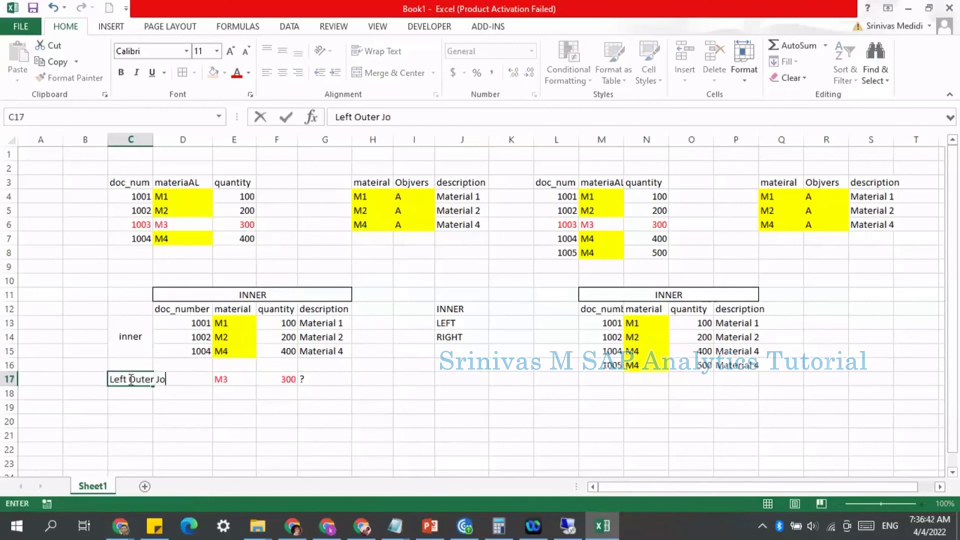
text(in)
key(Return)
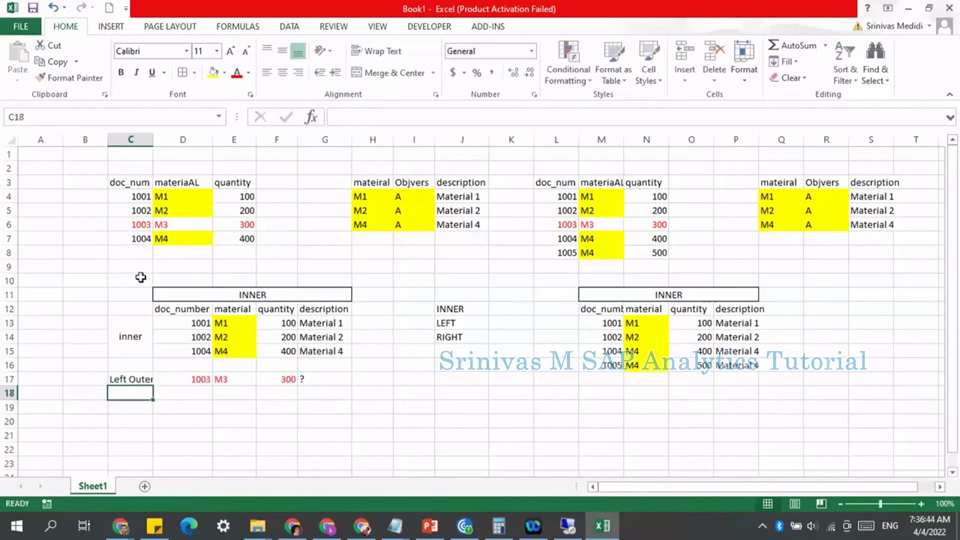
drag(152, 140, 175, 140)
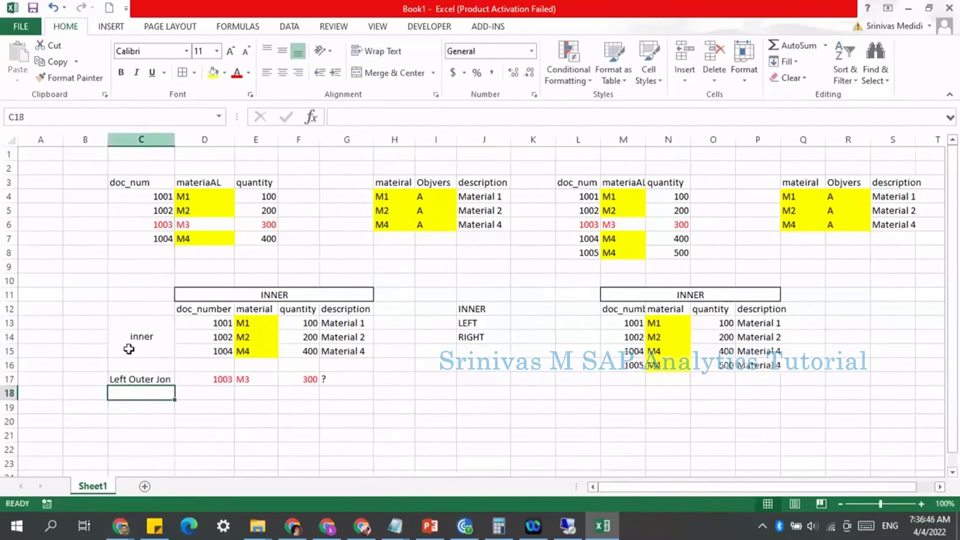
Label the 1003 row in C17 as "Left over record from left" and autofit the width of column C.
click(146, 378)
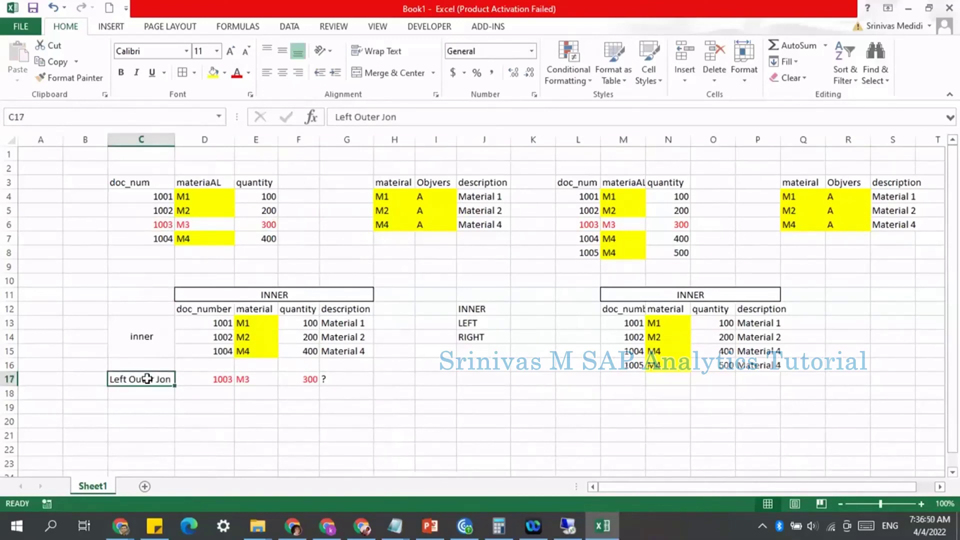
key(Delete)
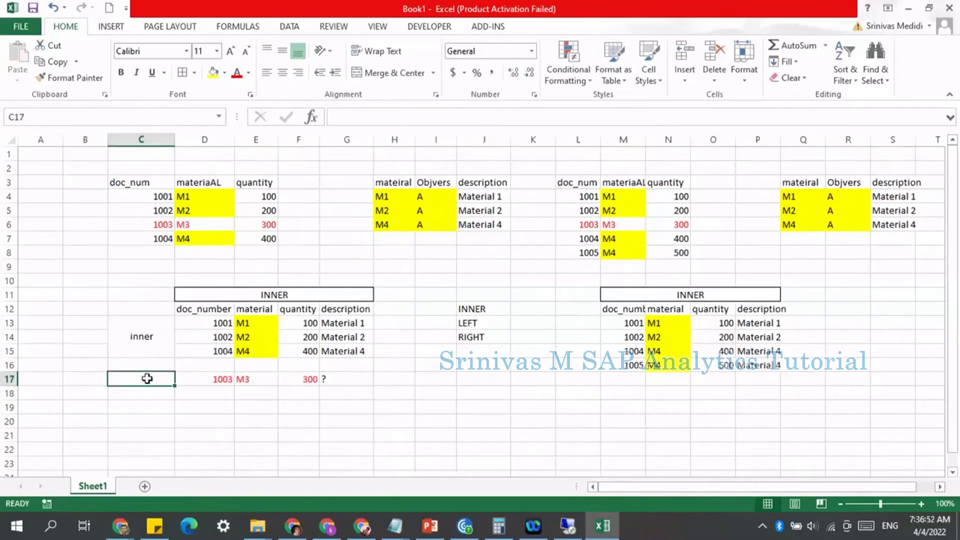
text(Left ov)
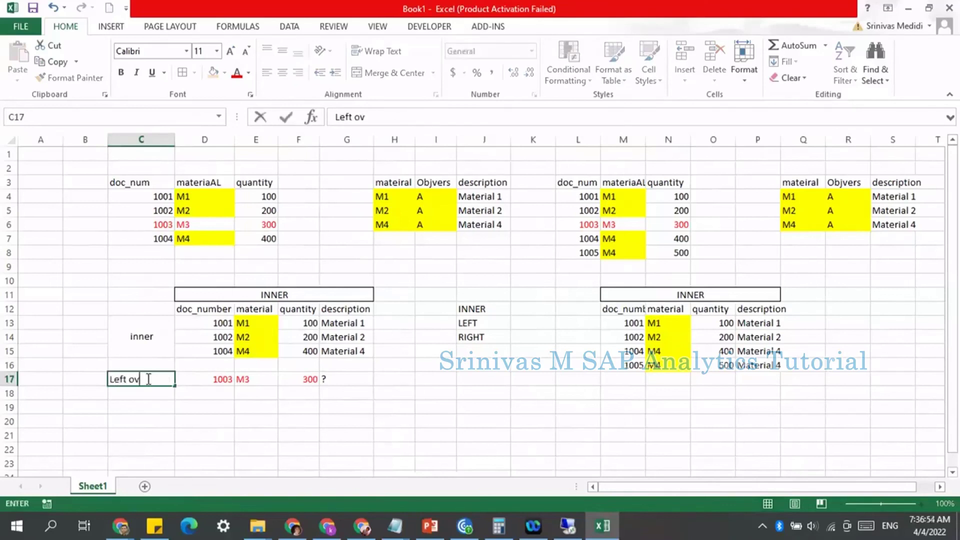
text(er rcord)
key(BackSpace)
key(BackSpace)
key(BackSpace)
key(BackSpace)
text(ecord f)
key(Return)
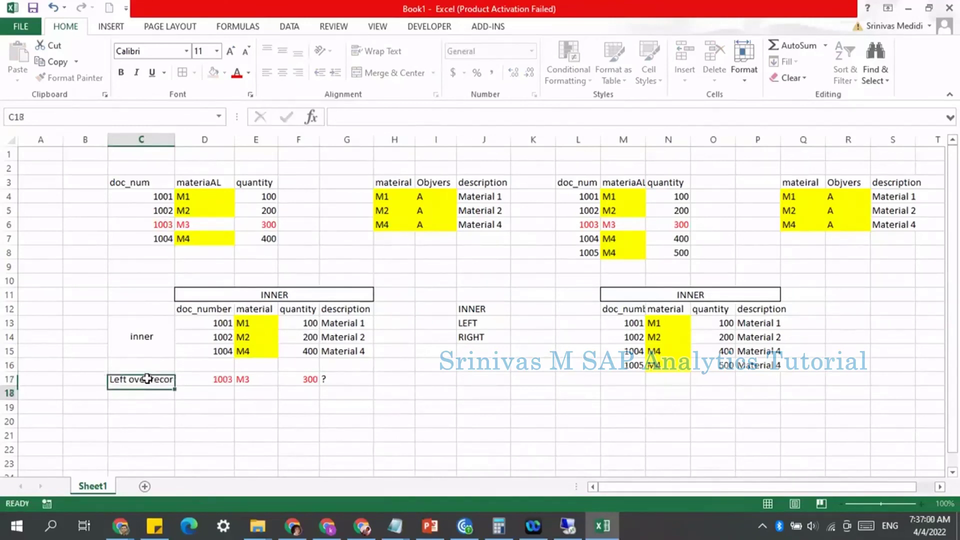
double_click(175, 135)
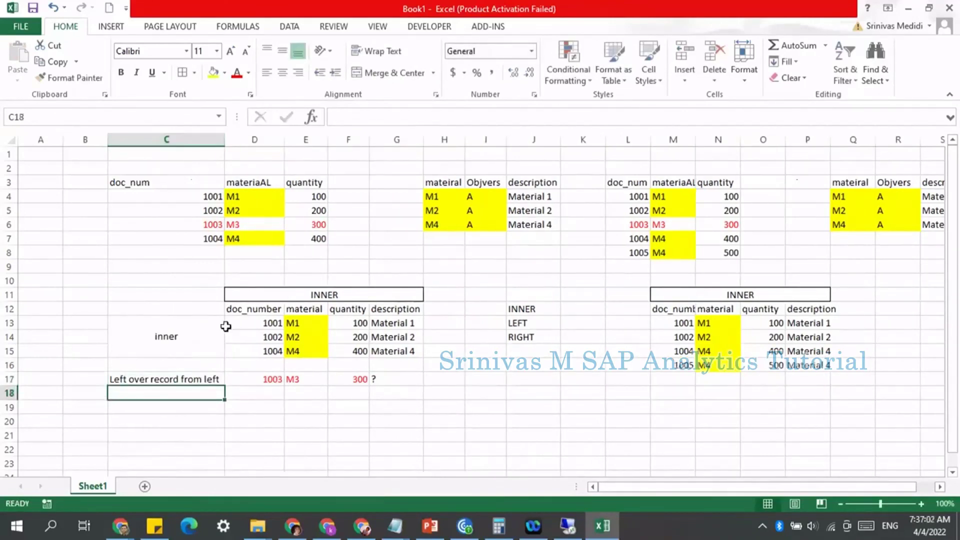
Extend the label of the 1003 row in C17 to read "Left over record from left Table".
click(206, 380)
click(478, 118)
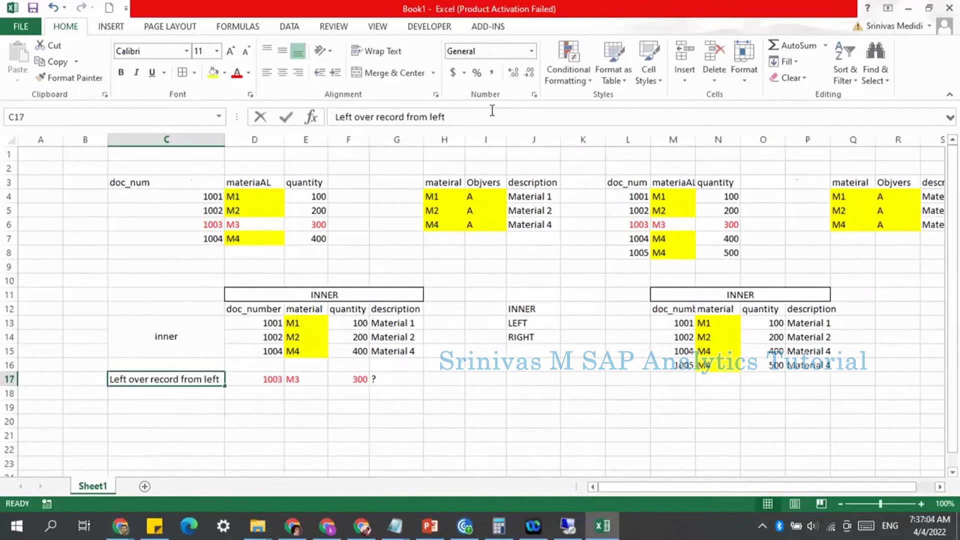
text(Table)
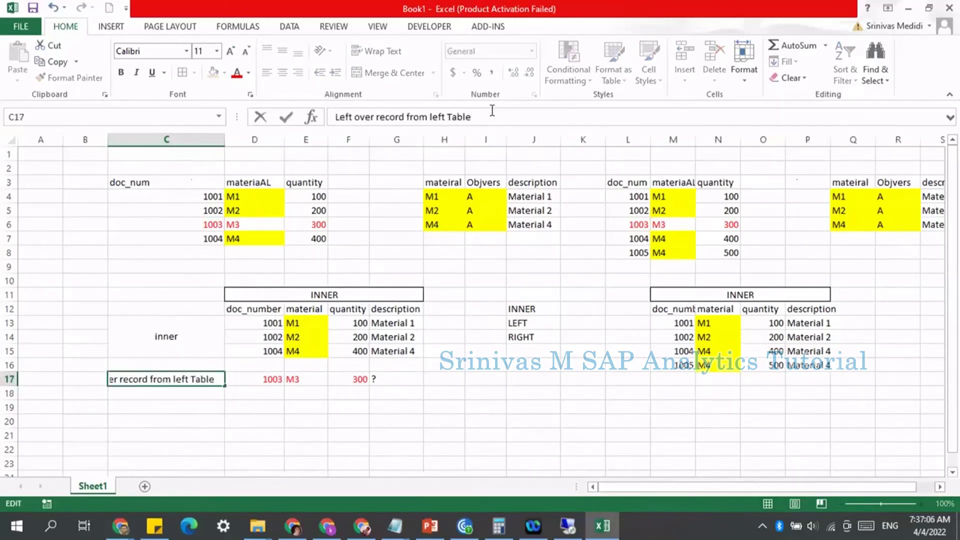
key(Return)
key(Up)
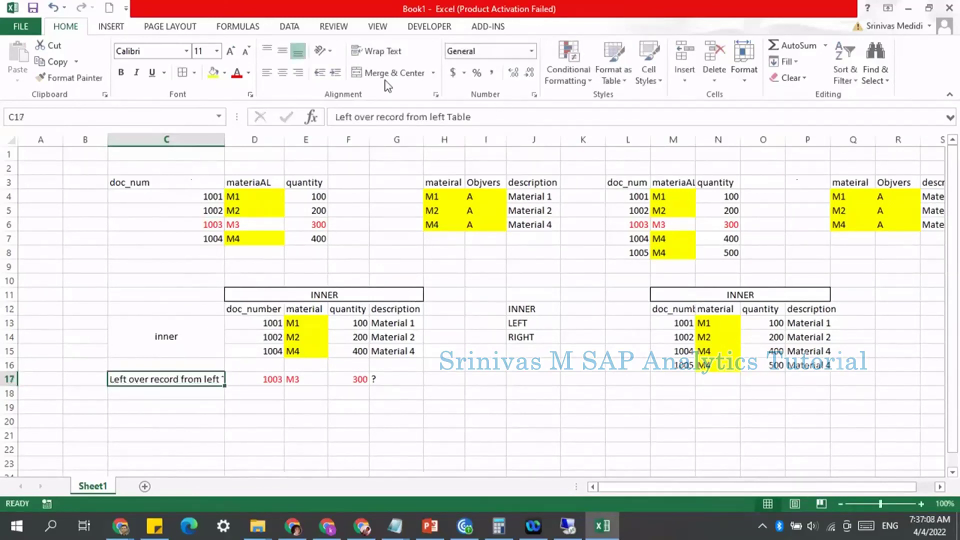
Wrap the text of the label in C17 and narrow column C so the label fits on two lines.
click(401, 226)
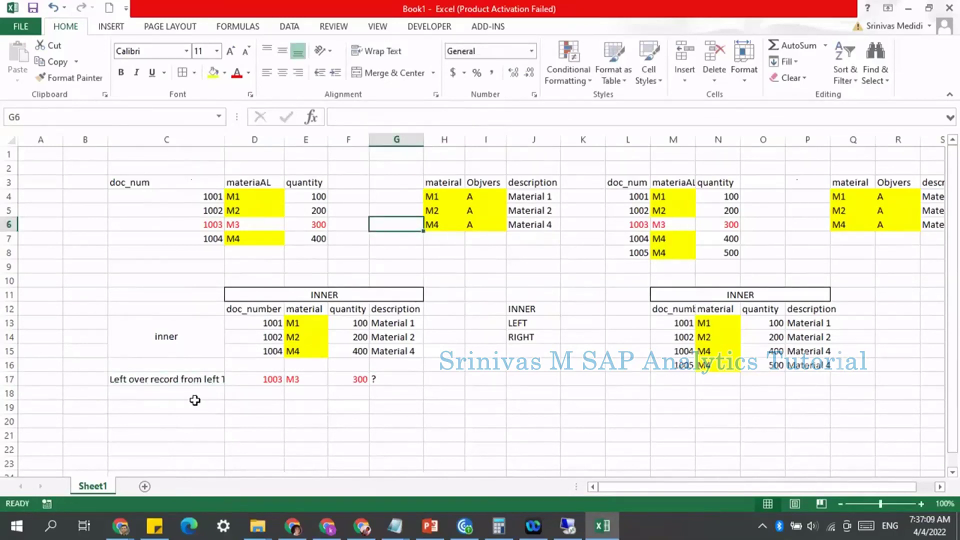
click(193, 381)
click(378, 50)
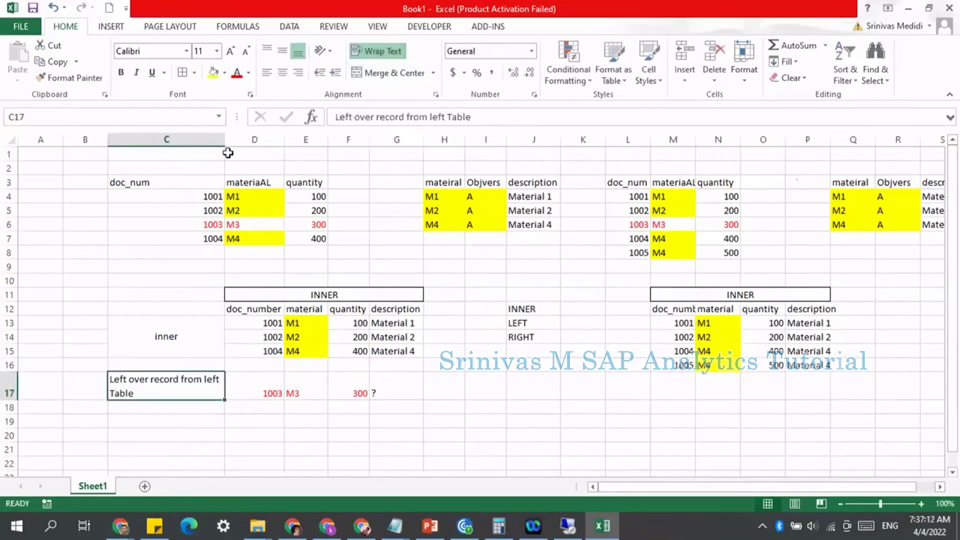
drag(226, 142, 181, 143)
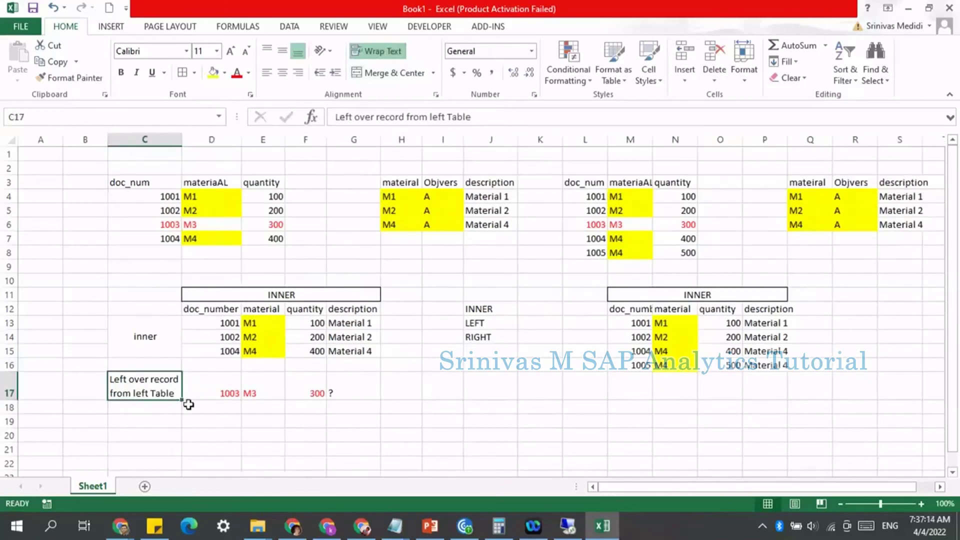
click(194, 420)
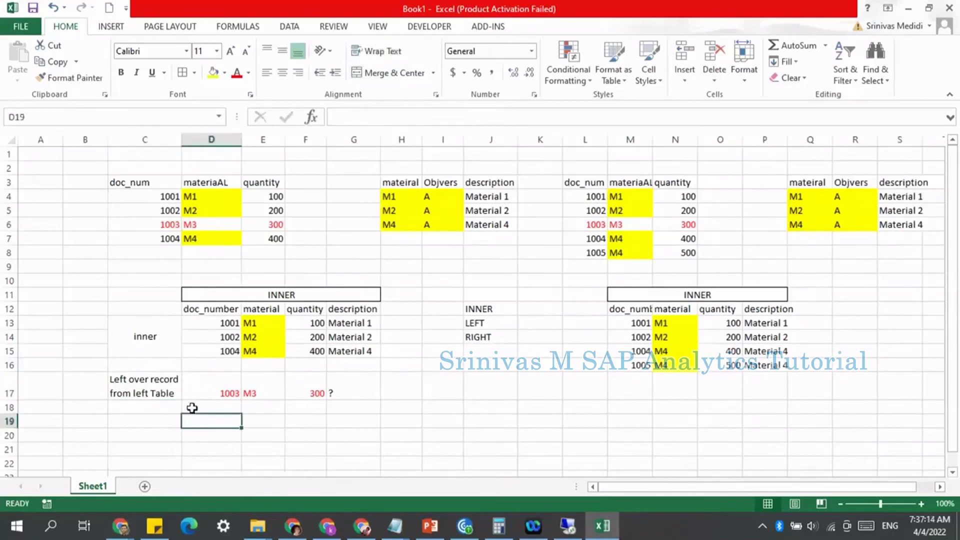
Add an unmatched material record in H7:J7 with material M5, Objvers A and description "Material 5".
click(494, 337)
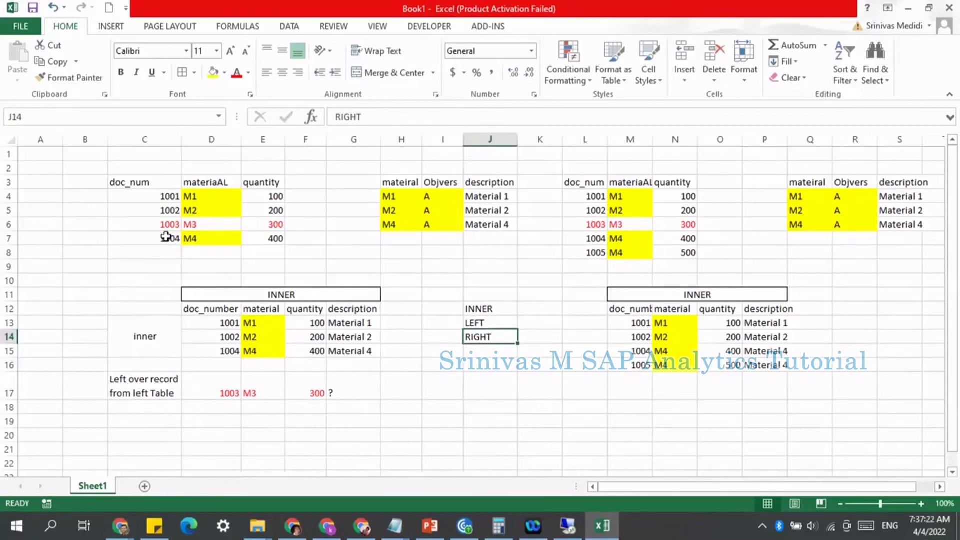
click(398, 236)
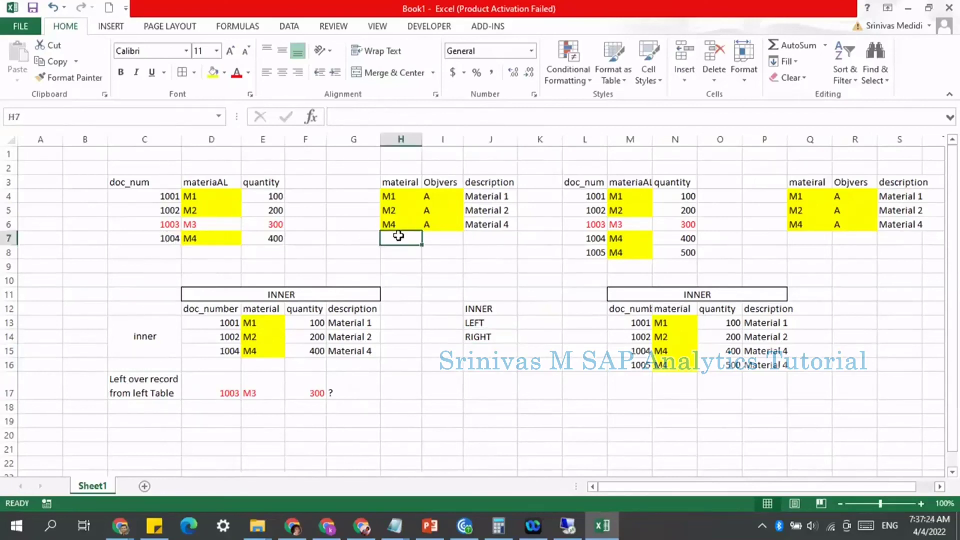
text(M5)
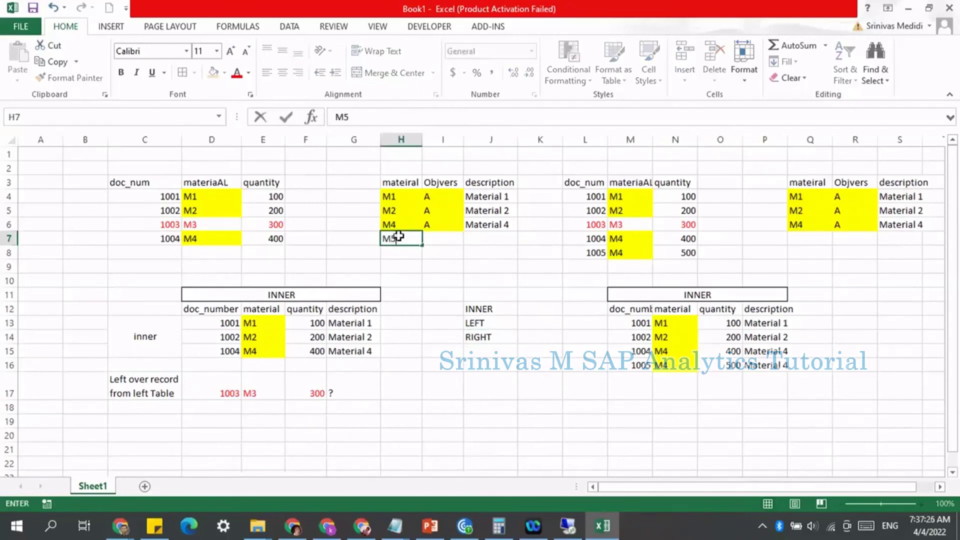
key(Tab)
text(A)
key(Tab)
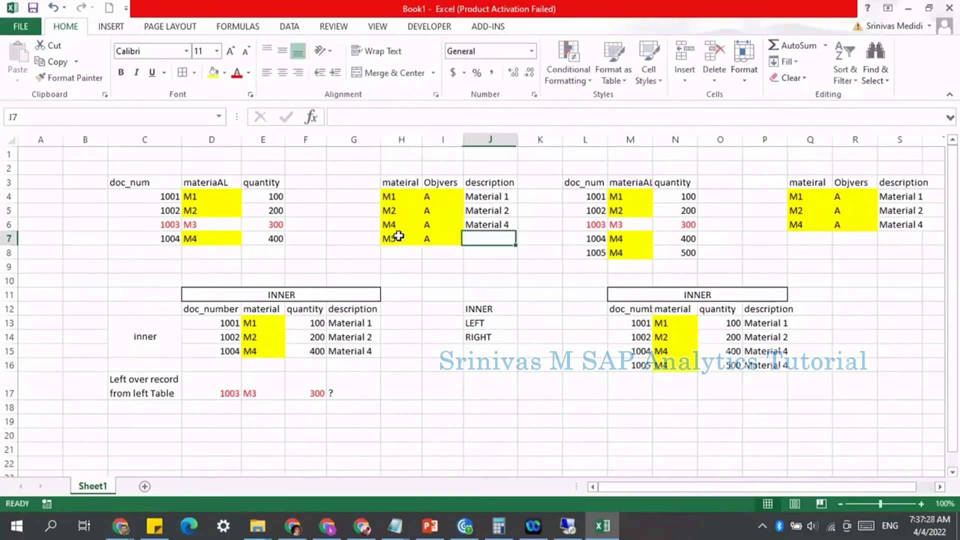
text(Matei)
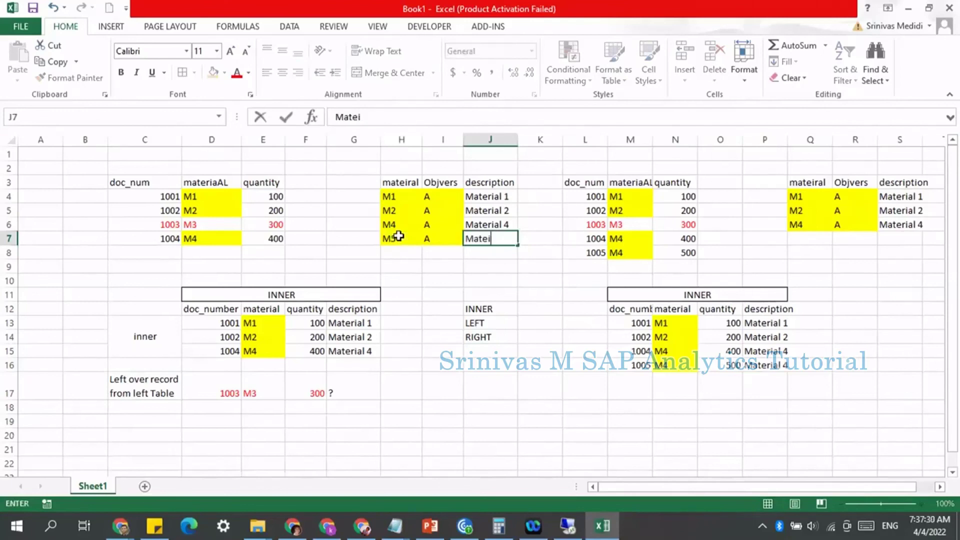
text(r5)
key(Return)
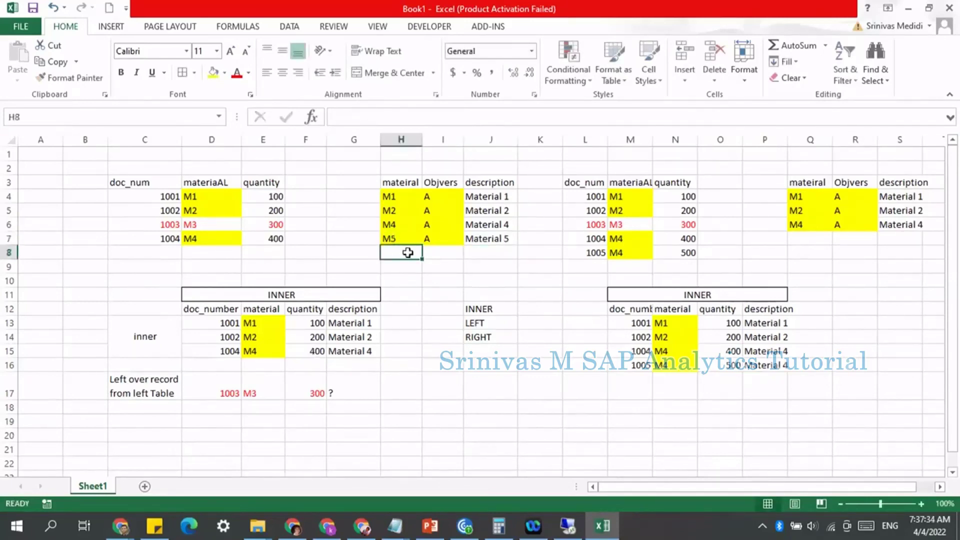
Remove the yellow fill from the M5 key cells H7:I7.
drag(400, 239, 434, 237)
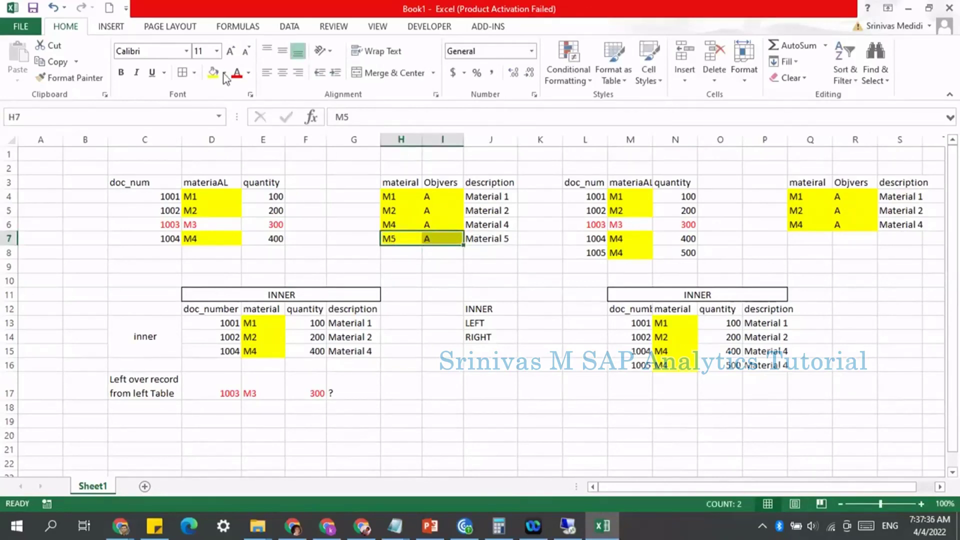
click(224, 77)
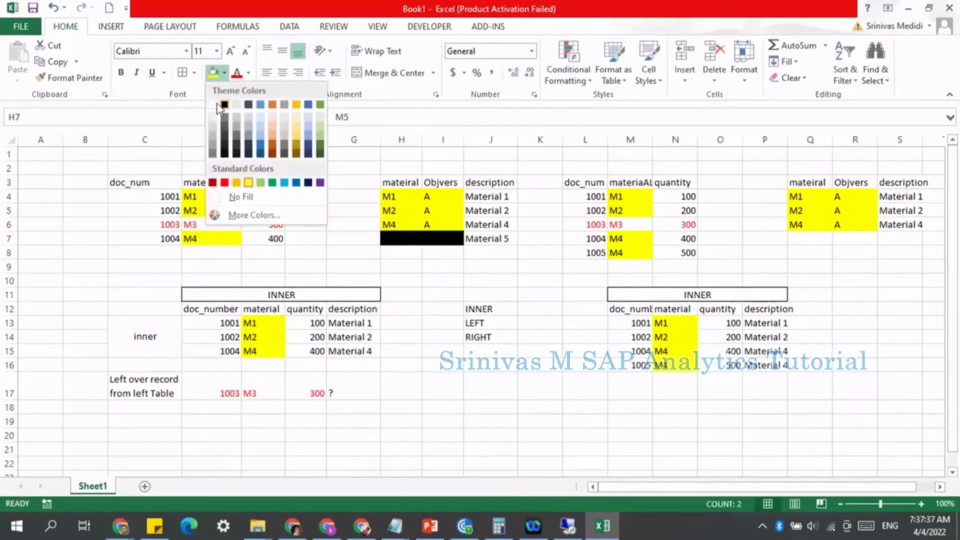
click(220, 192)
click(446, 281)
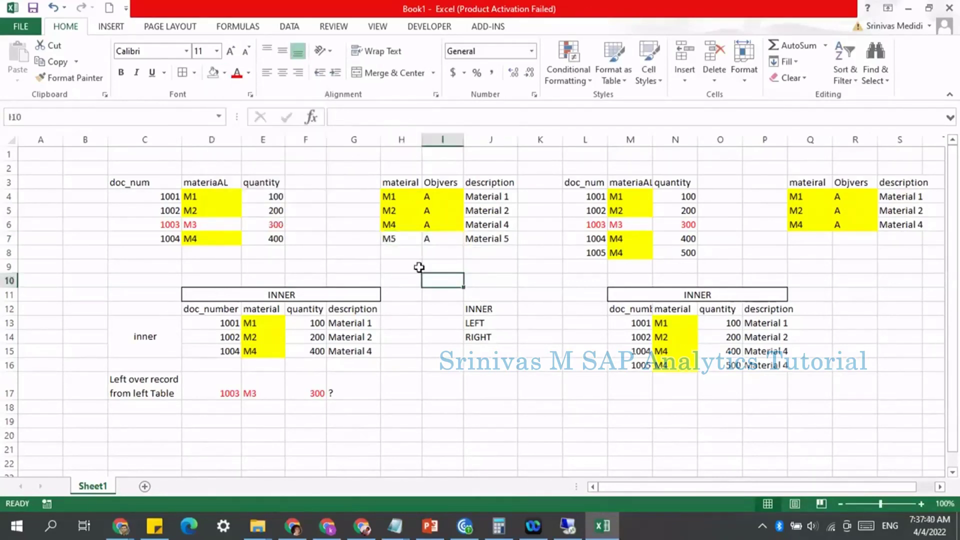
Enter "Material 5" in G19 as the description of the record left over from the right table.
click(409, 239)
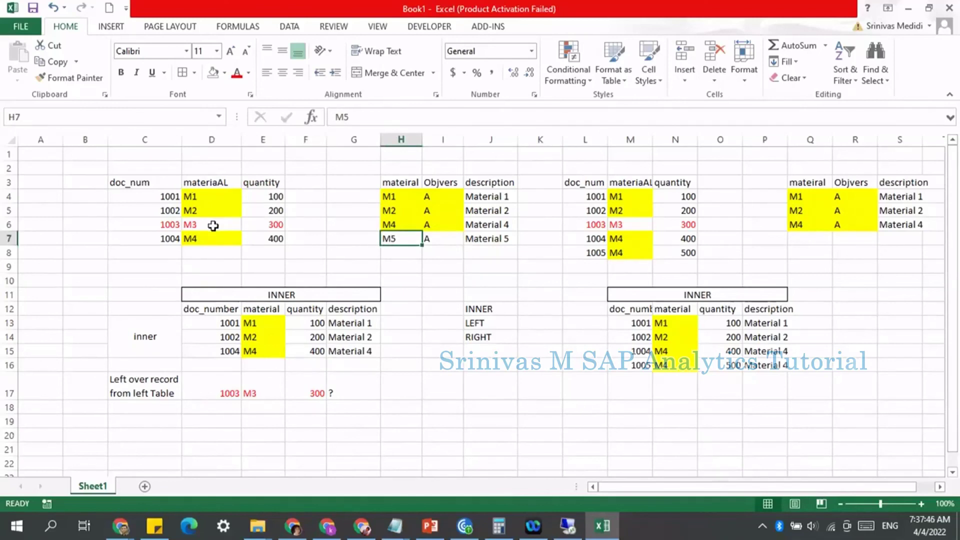
click(235, 423)
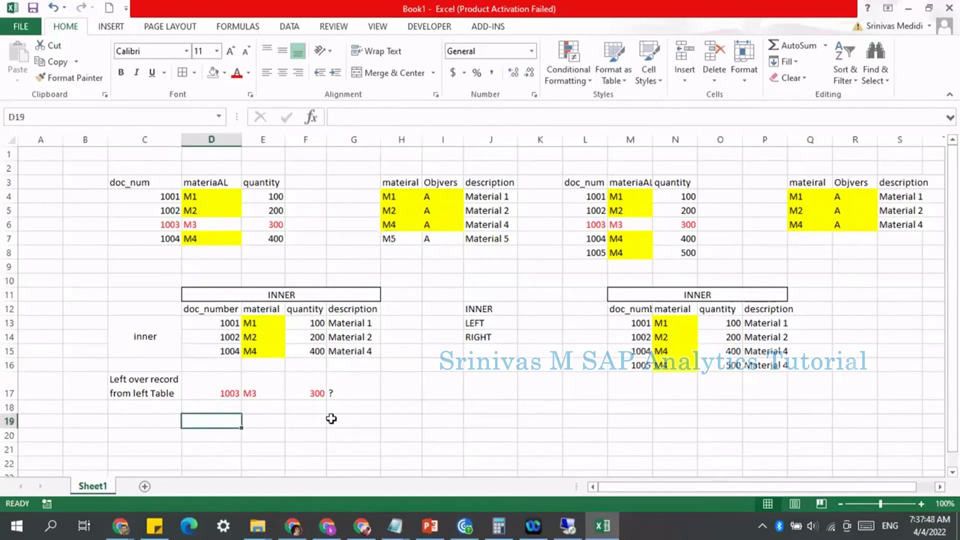
click(340, 424)
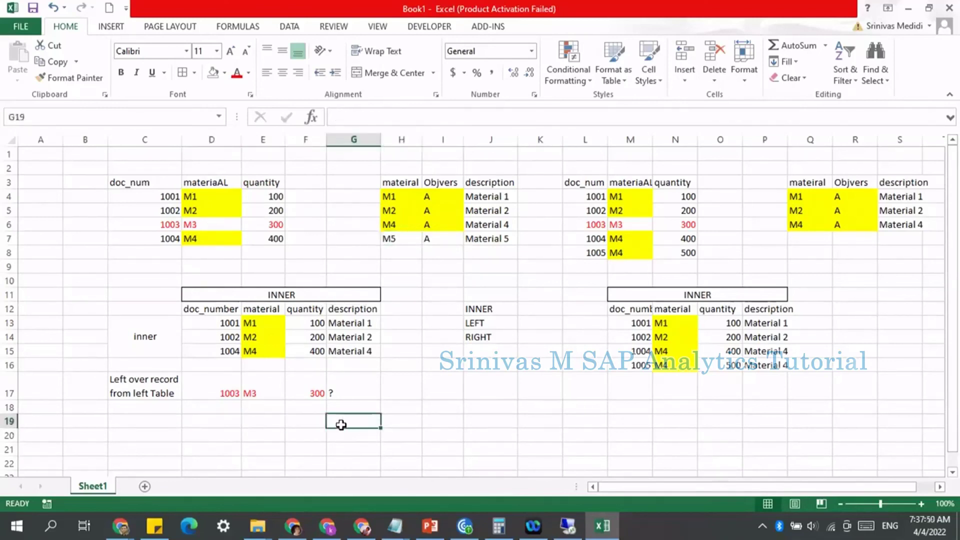
text(Material 5)
key(Return)
key(Up)
Fill the doc_number, material and quantity cells D19:F19 of the Material 5 row with ?
key(Left)
key(Left)
key(Left)
key(Right)
key(Right)
key(Left)
key(Left)
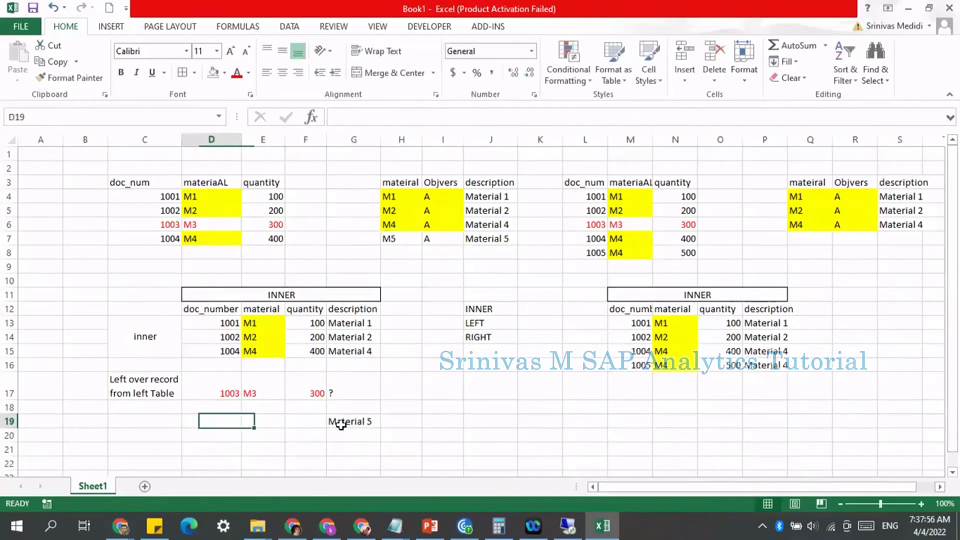
text(")
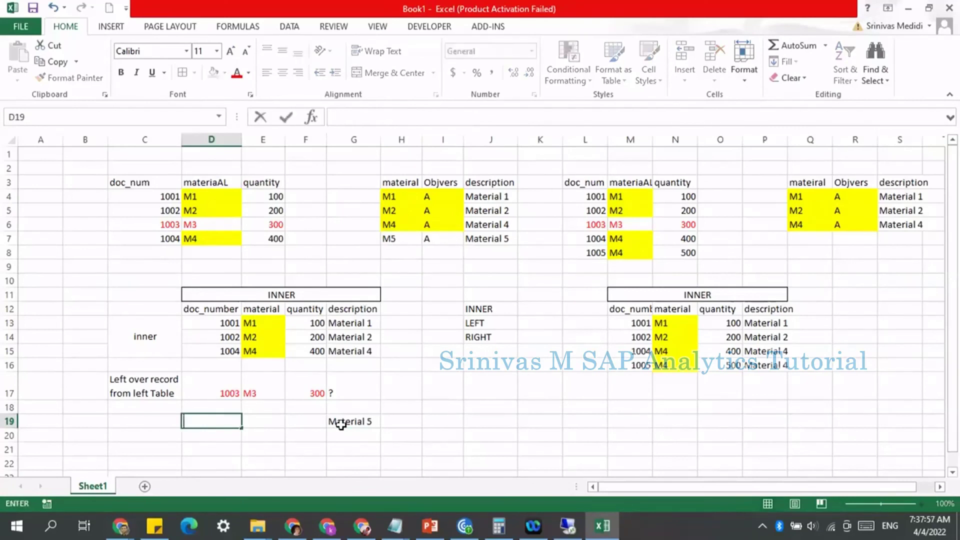
key(Right)
text(?)
key(Right)
text(?)
key(Right)
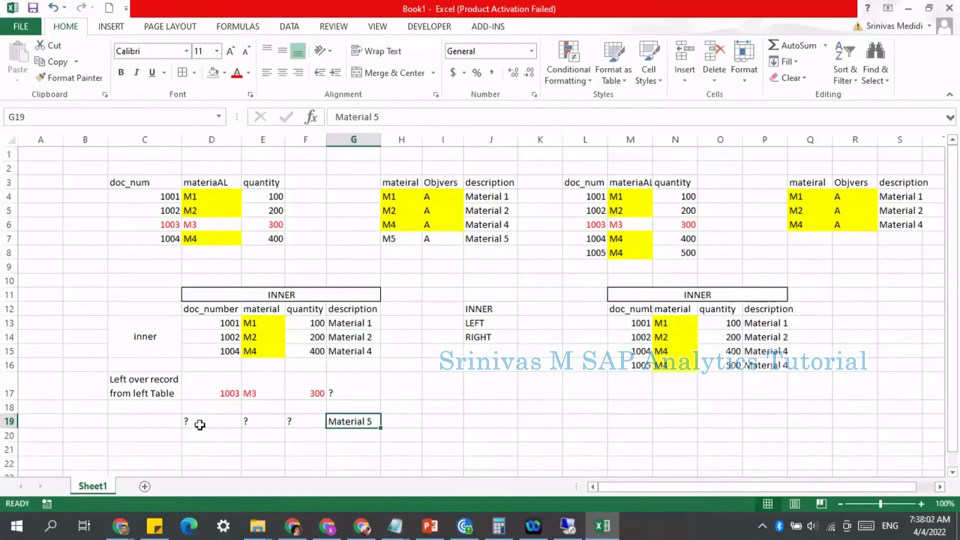
Copy the wrapped label from C17 into C19 beside the Material 5 row.
click(172, 425)
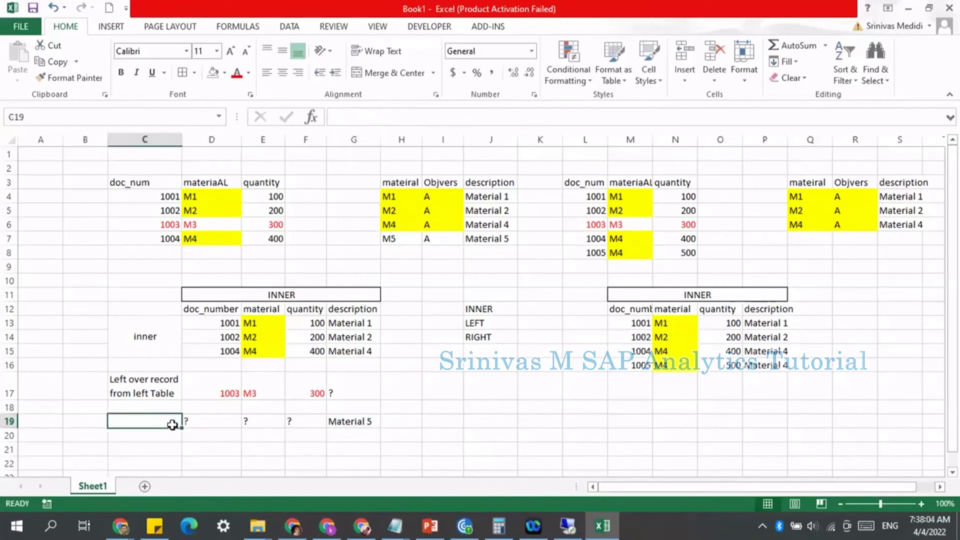
key(Up)
key(Up)
key(ctrl+c)
click(172, 425)
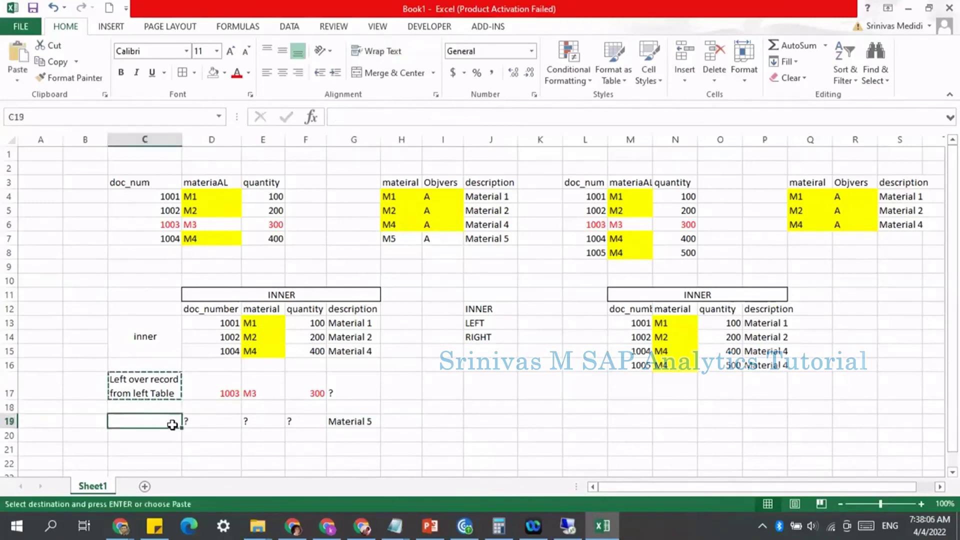
key(ctrl+v)
key(Escape)
Edit the label in C19 to read "Left over record from Right Table".
double_click(172, 425)
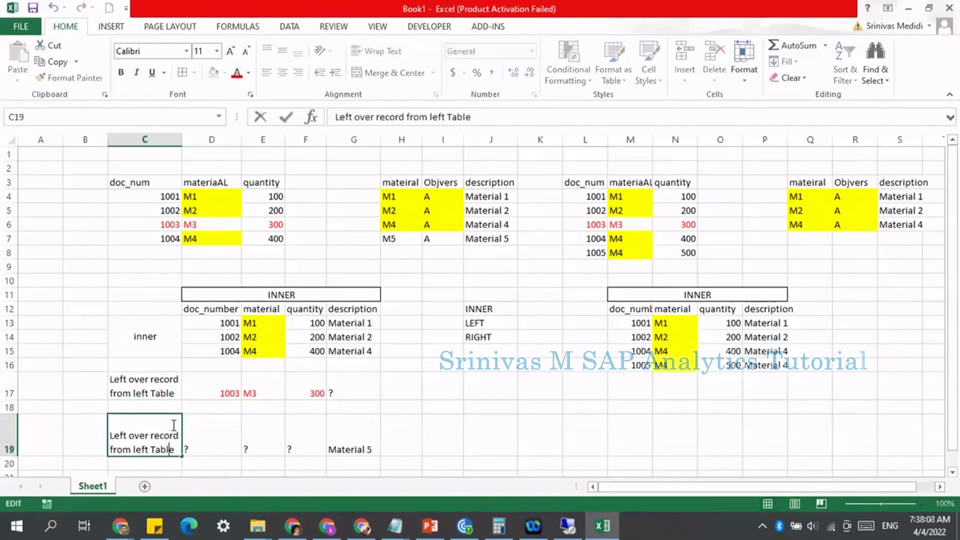
key(BackSpace)
key(BackSpace)
key(BackSpace)
key(BackSpace)
text(Right  Tab)
key(BackSpace)
key(BackSpace)
key(BackSpace)
key(Return)
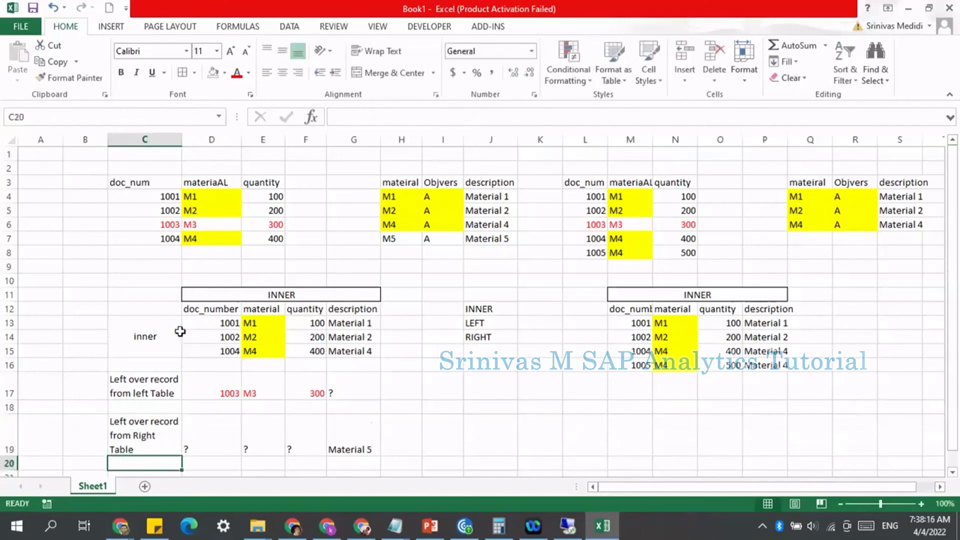
Highlight the complete joined result in C13:G19 and its doc_number column D13:D19 for review.
click(148, 319)
drag(199, 382, 365, 453)
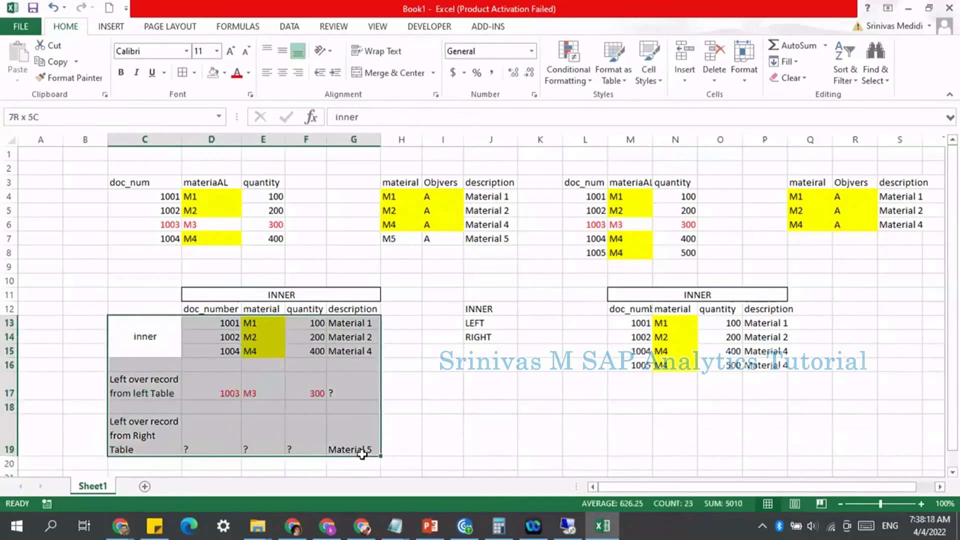
drag(226, 325, 229, 445)
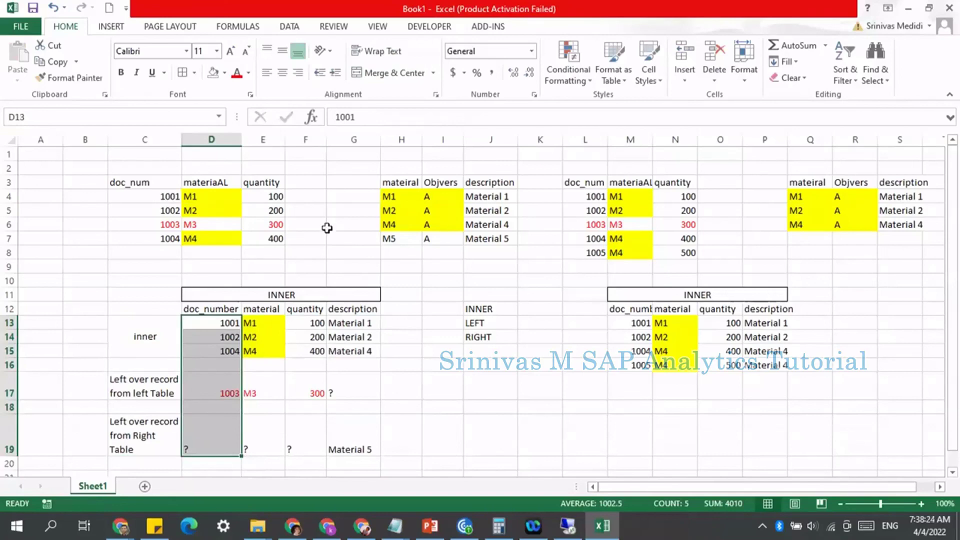
Switch to SAP HANA Studio, replace A.MATERIAL with A.* in the full outer join query, and execute it.
click(568, 527)
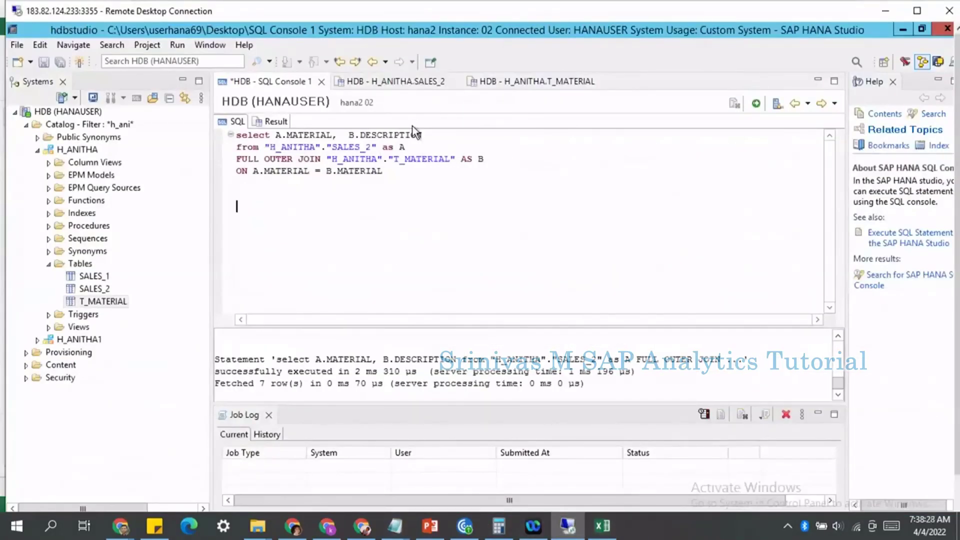
drag(276, 135, 334, 135)
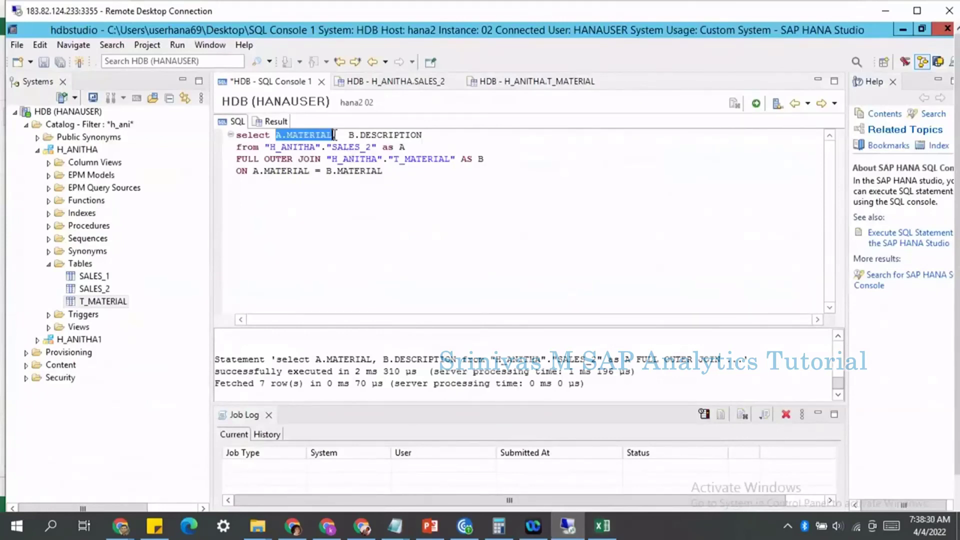
text(A.*)
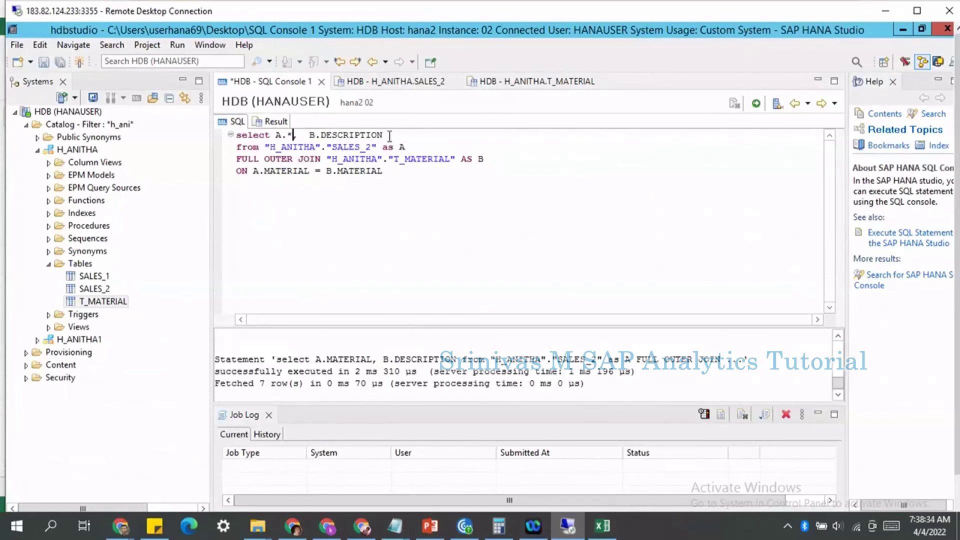
click(756, 103)
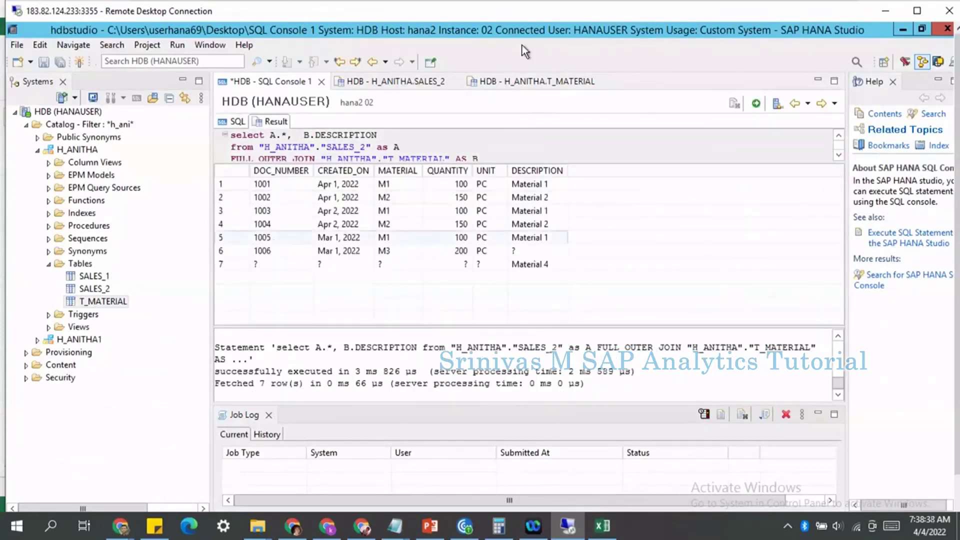
Compare the SALES_2 data with the full outer join result, selecting the 1006 M3 row in the result.
click(418, 83)
click(305, 253)
click(280, 83)
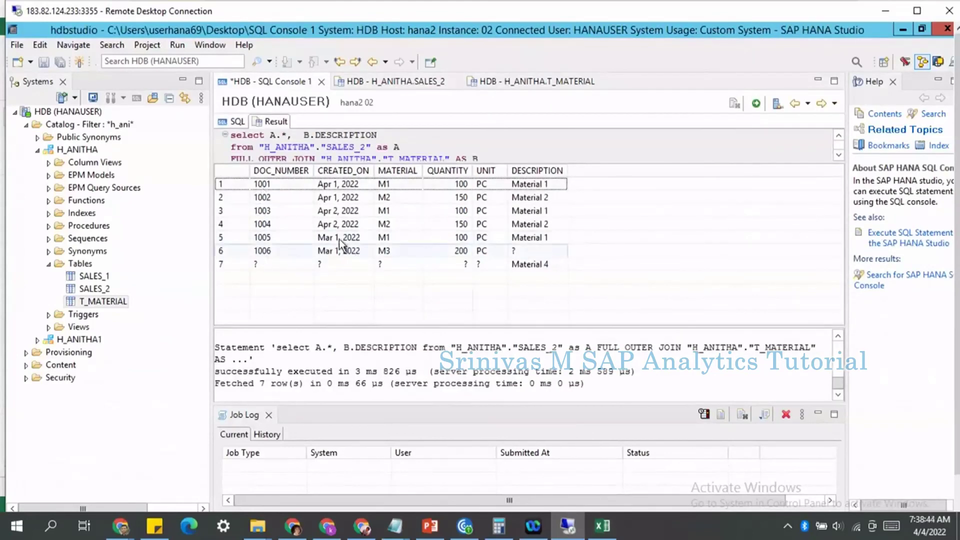
click(415, 250)
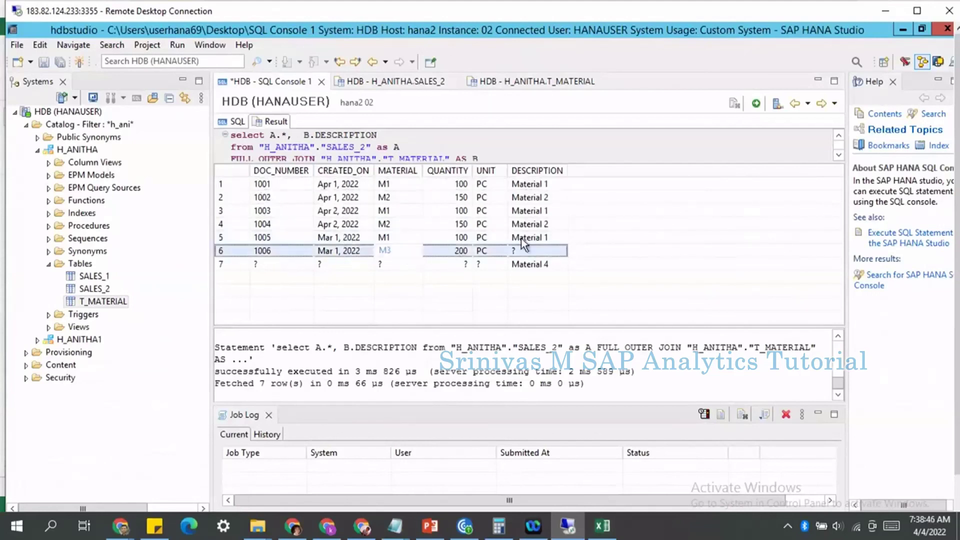
Open the T_MATERIAL data preview and refresh it to check the current material records.
click(541, 81)
right_click(403, 170)
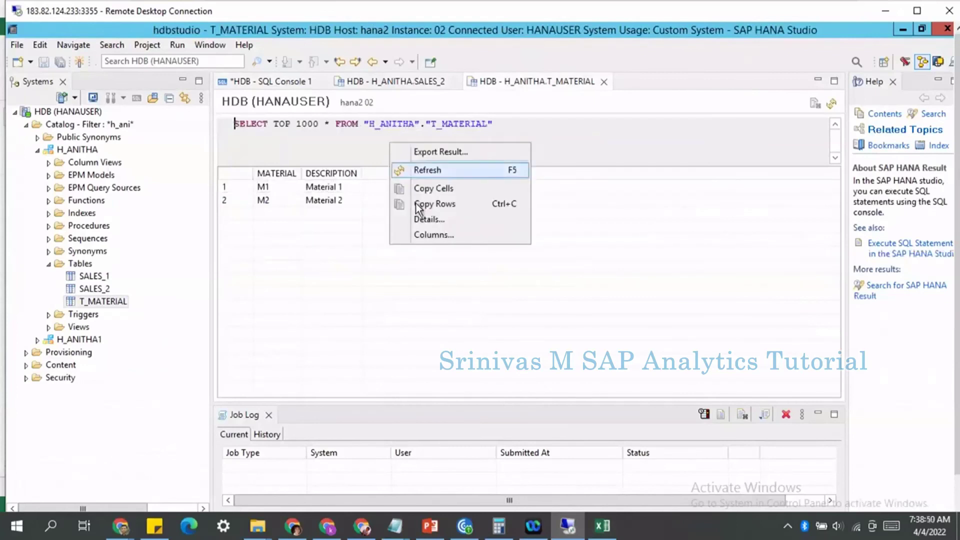
click(426, 170)
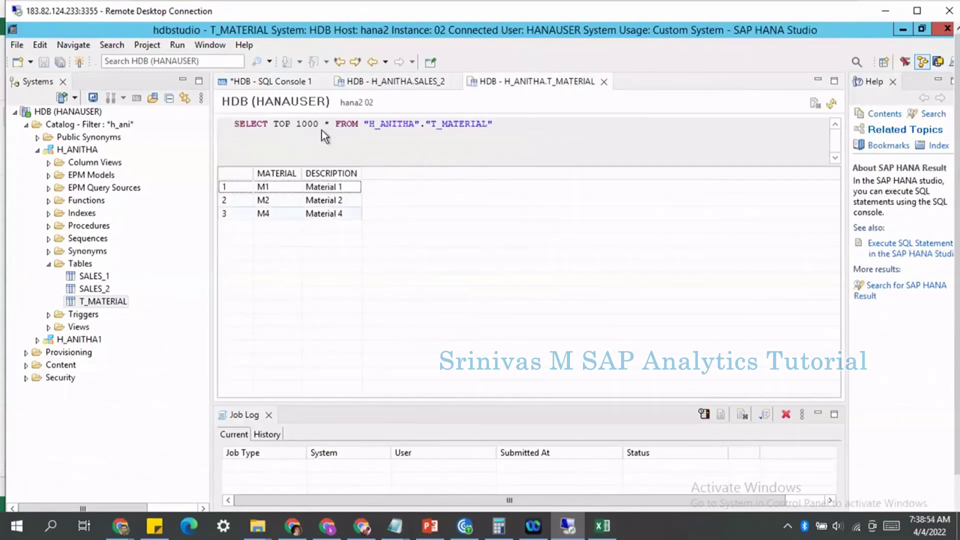
Examine the unmatched 1006 and Material 4 rows in the full outer join result, enlarging the query area to show the ON condition.
click(286, 79)
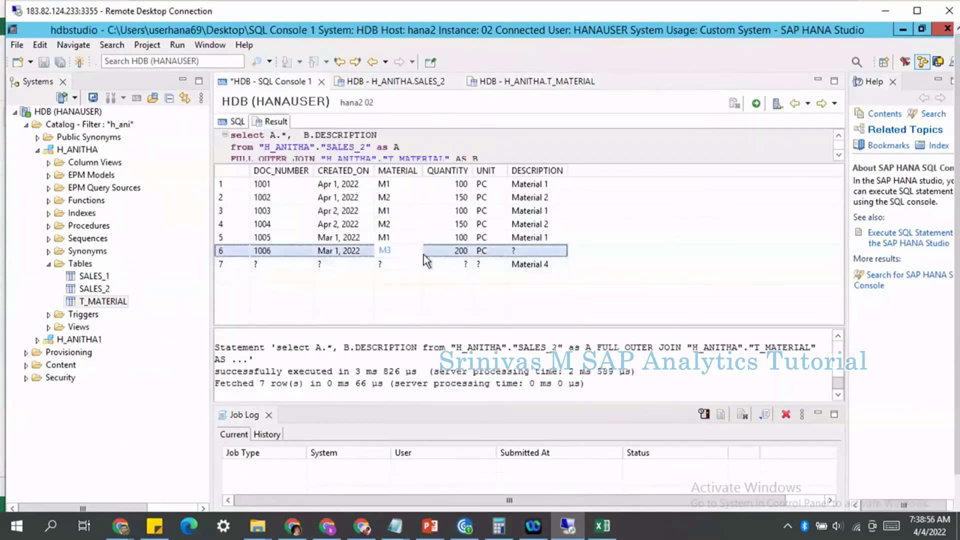
click(527, 251)
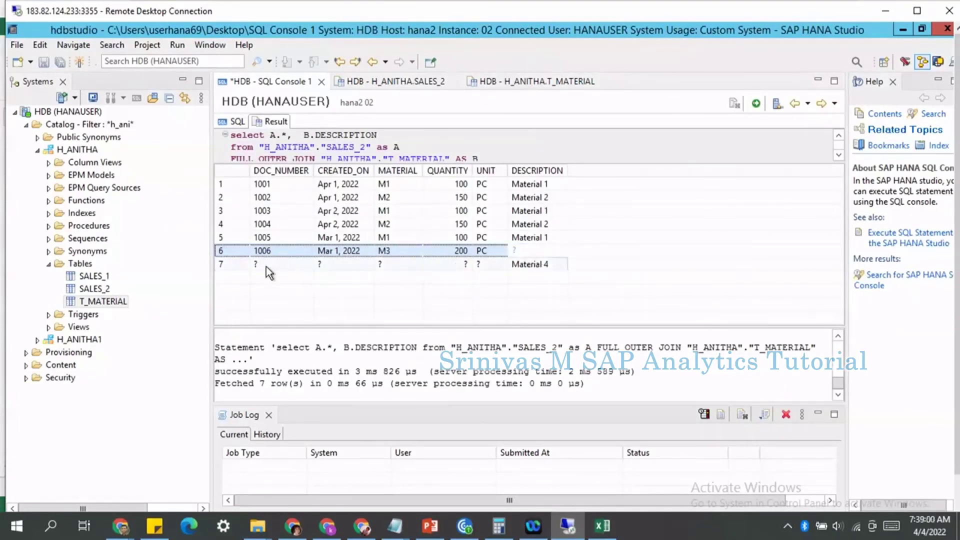
key(Down)
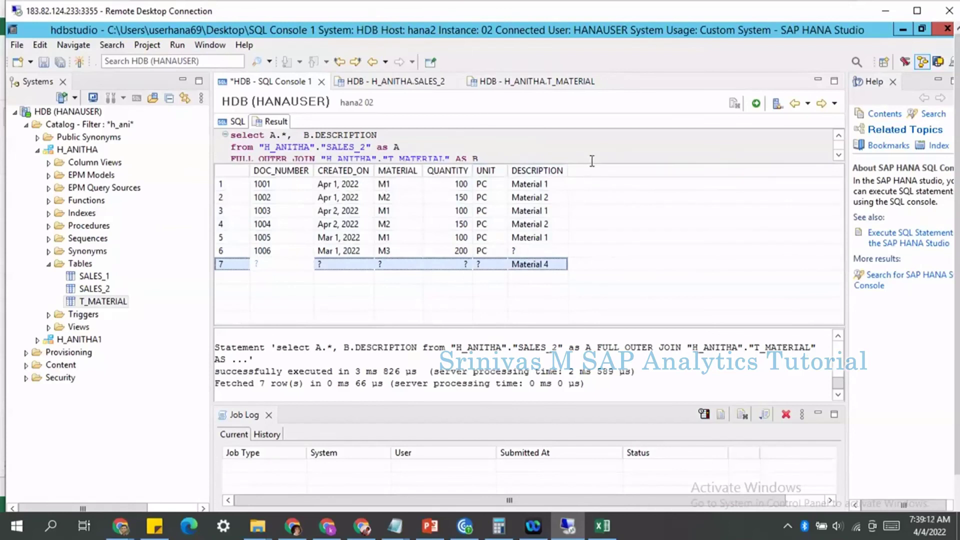
drag(590, 162, 591, 179)
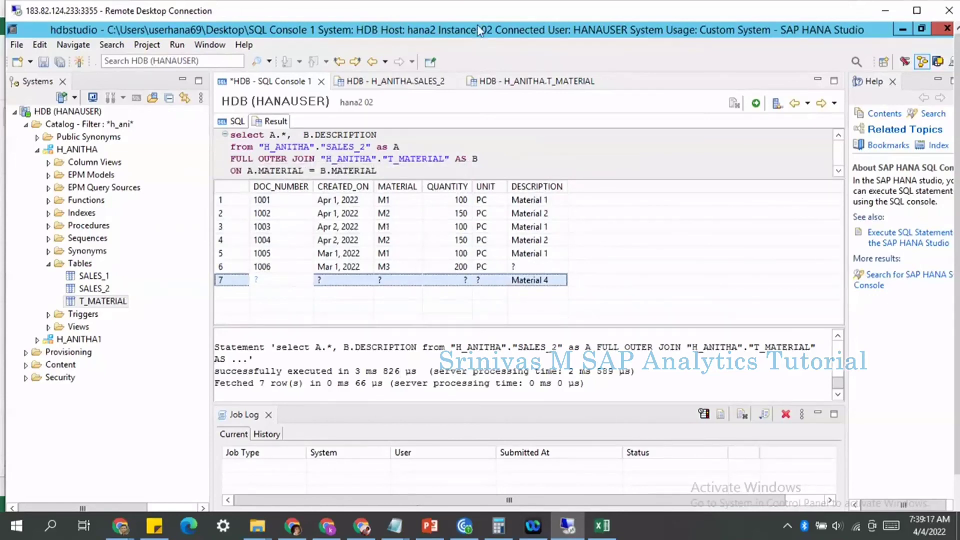
click(418, 239)
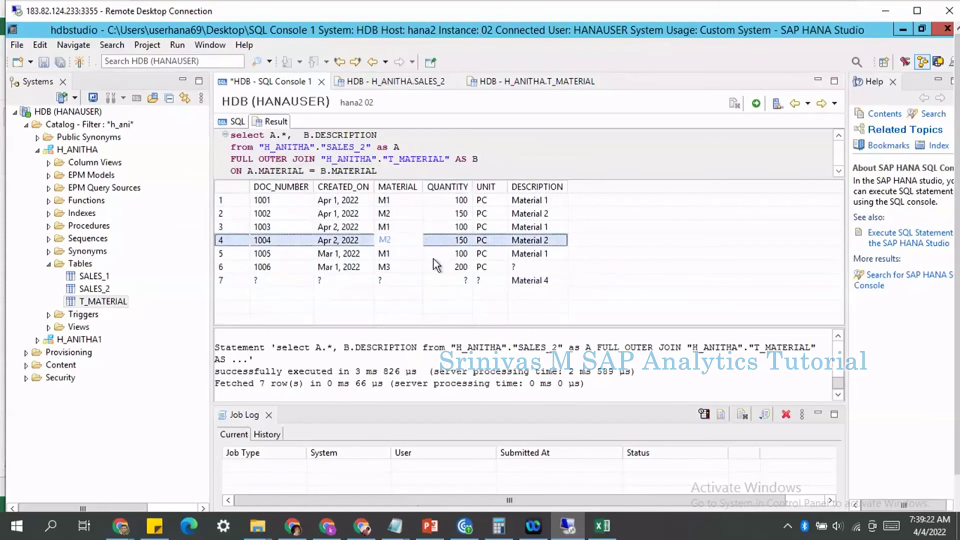
Switch to PowerPoint.
click(441, 533)
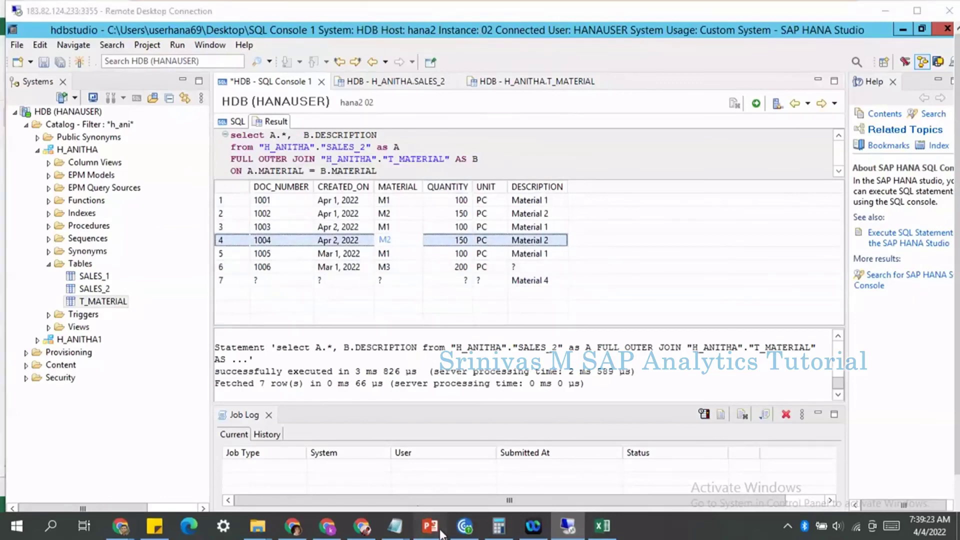